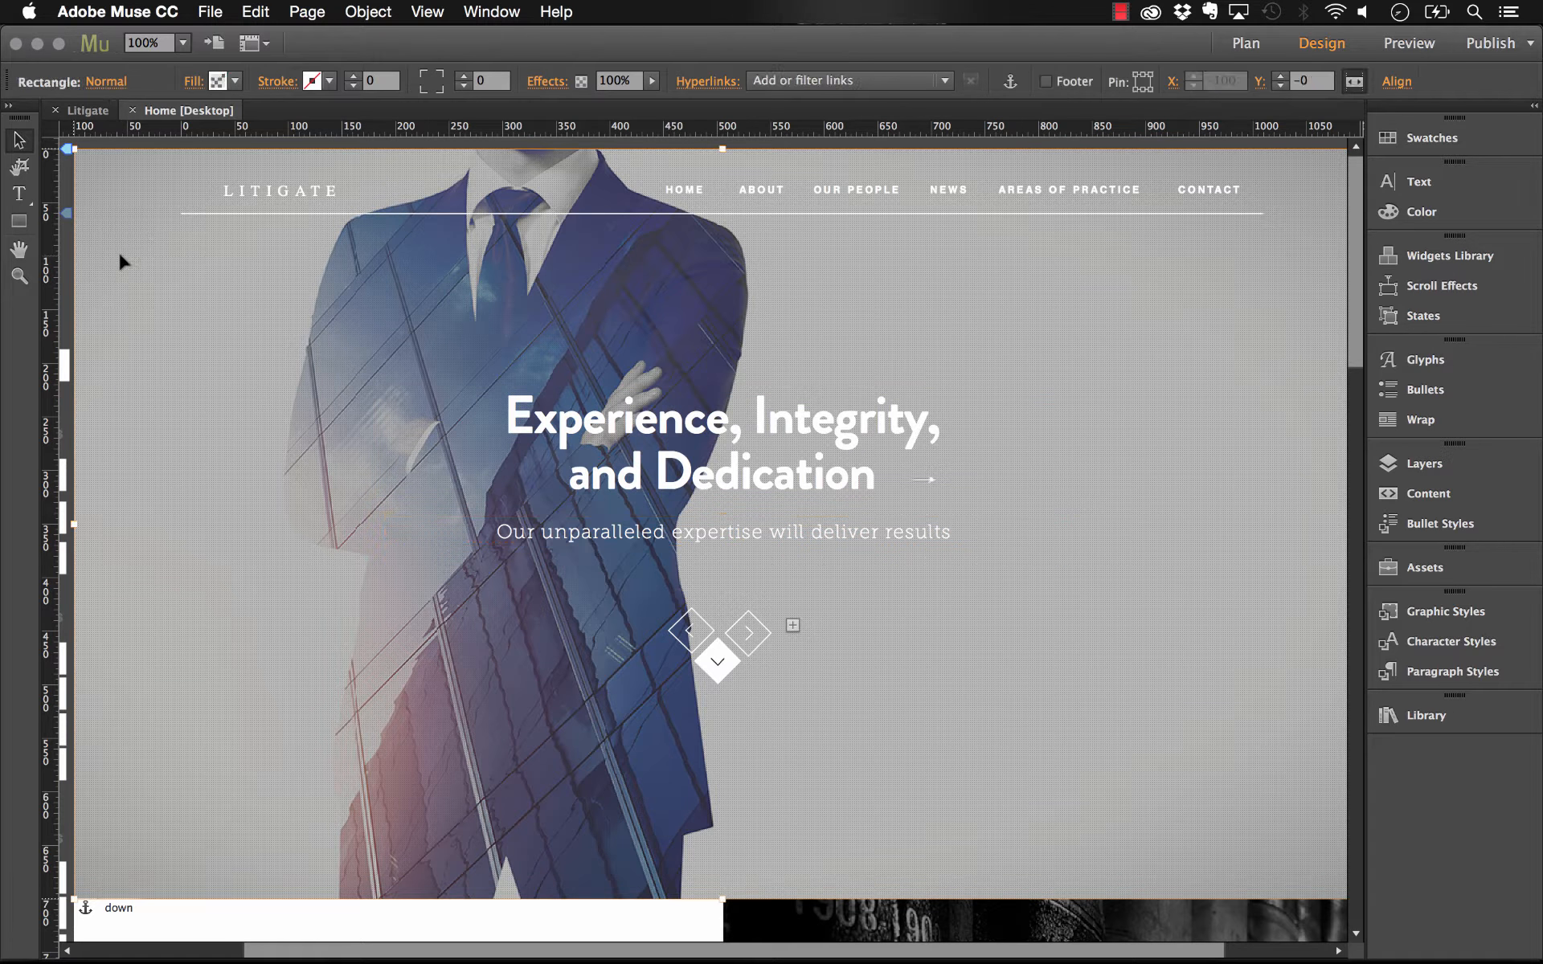
# - Open the site's web font selection and choose Brandon Grotesque from the Typekit fonts
pyautogui.click(212, 12)
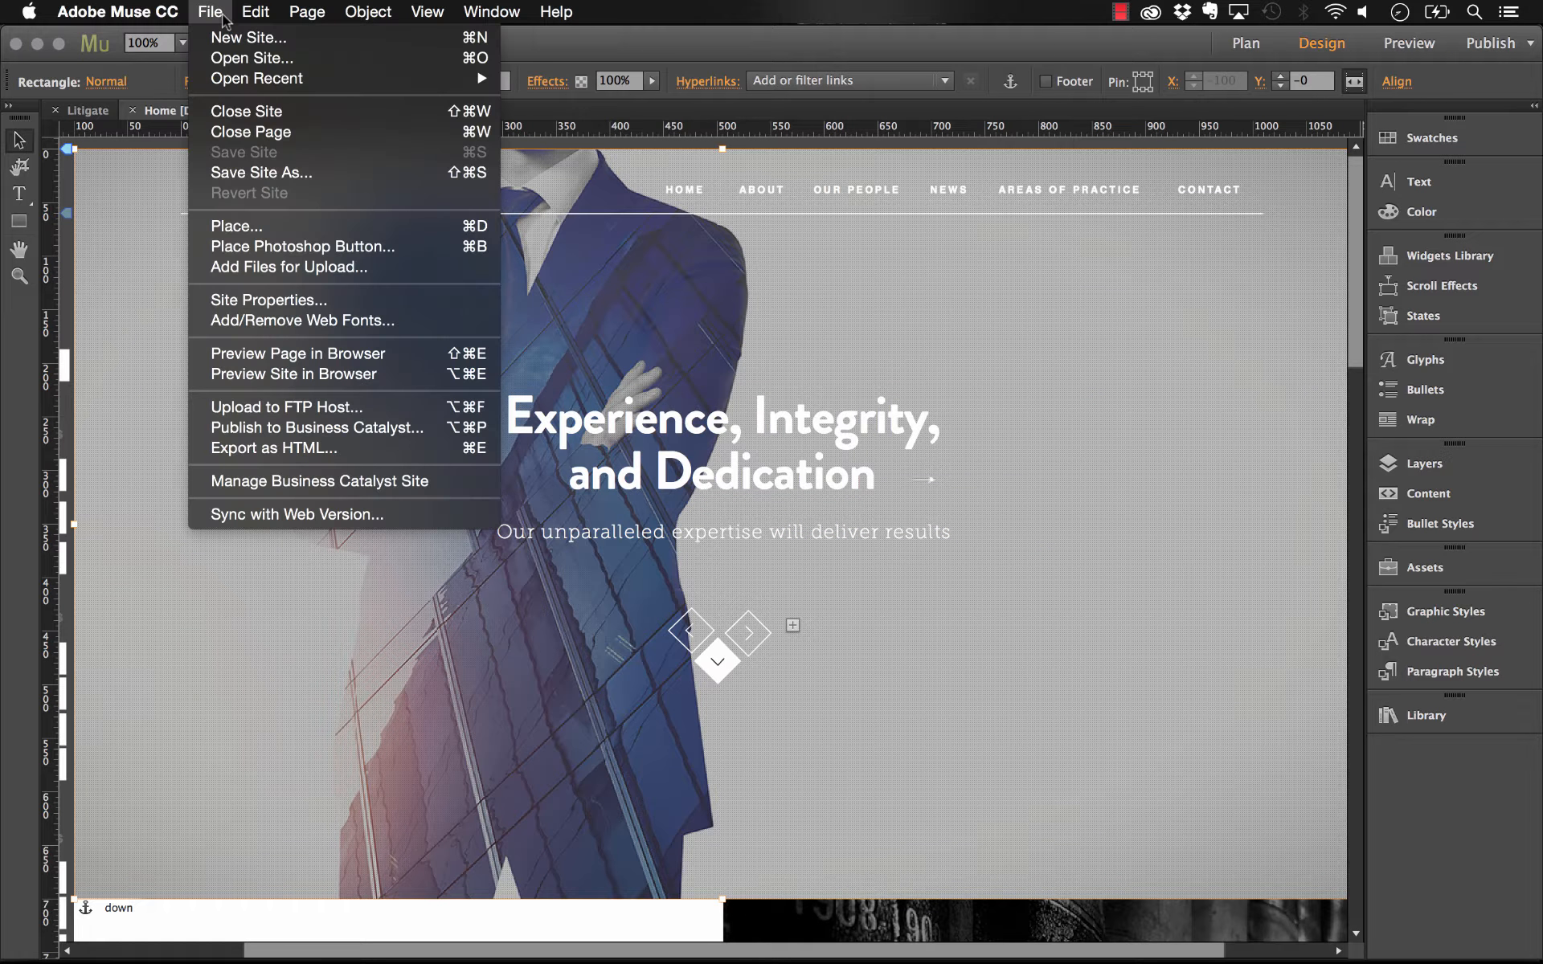
pyautogui.click(302, 319)
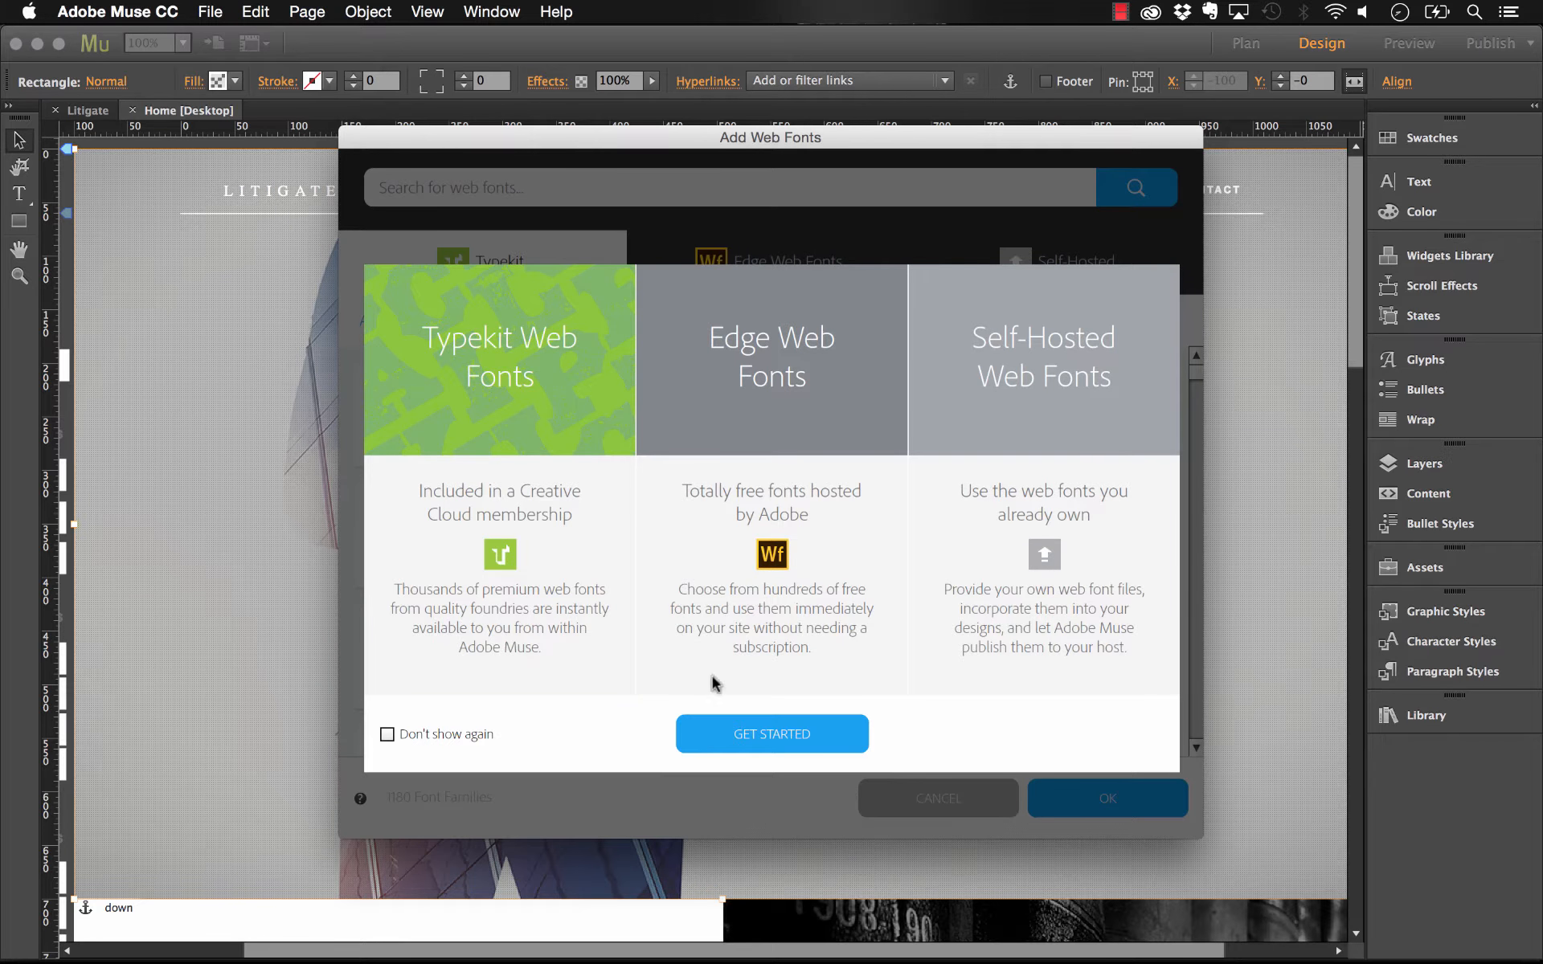
pyautogui.click(745, 735)
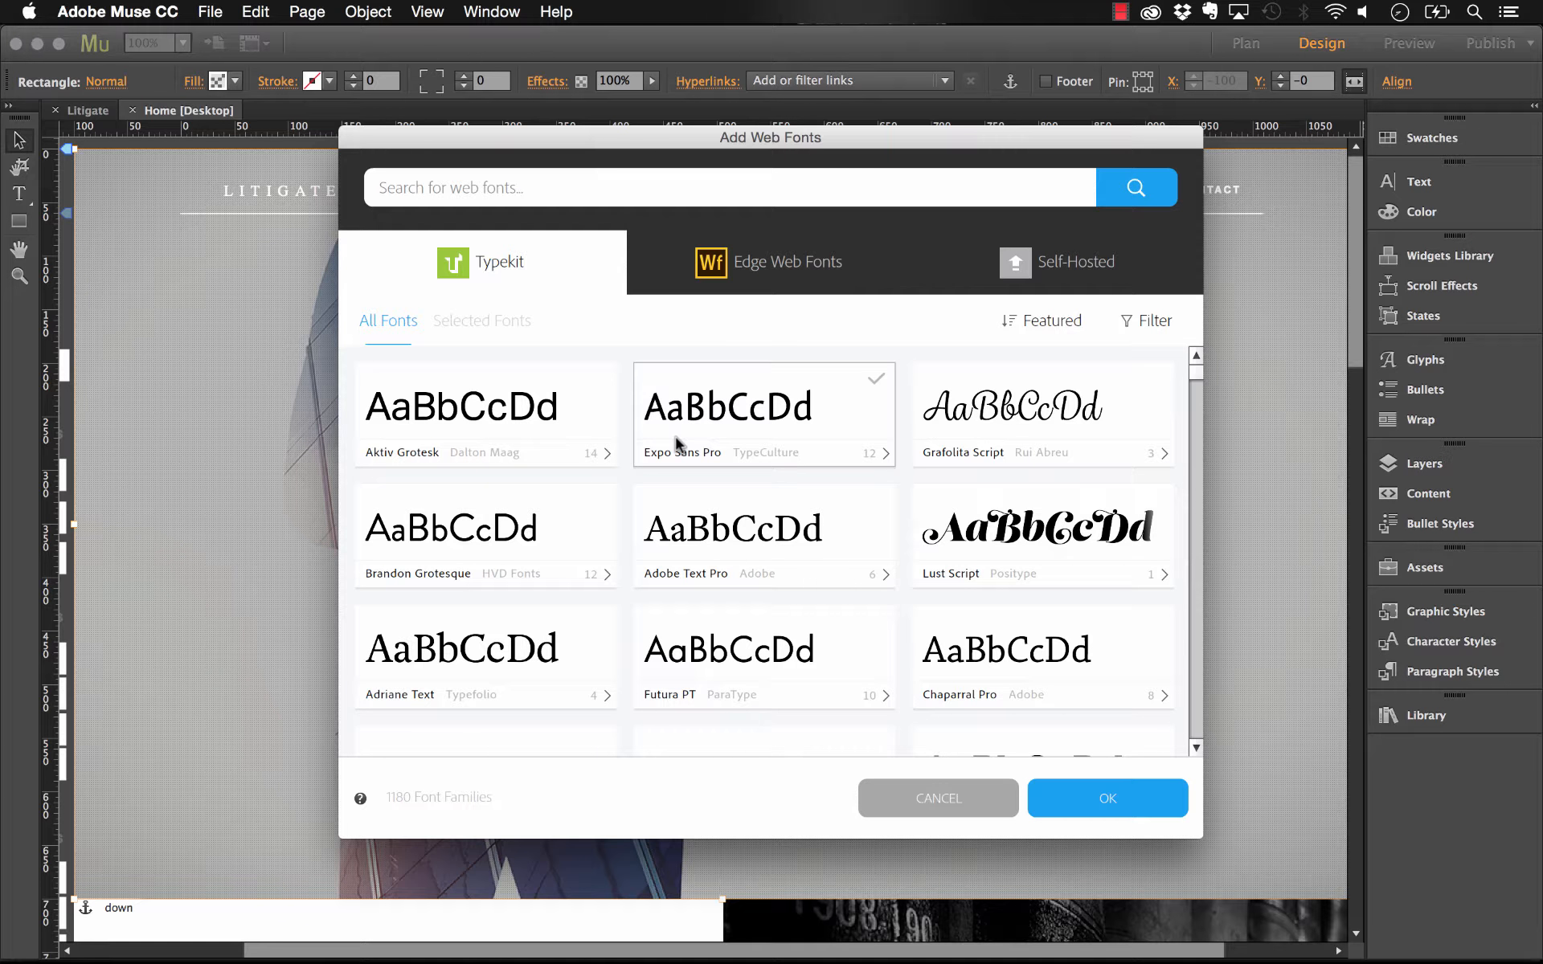
pyautogui.click(598, 518)
pyautogui.scroll(-2, 601, 519)
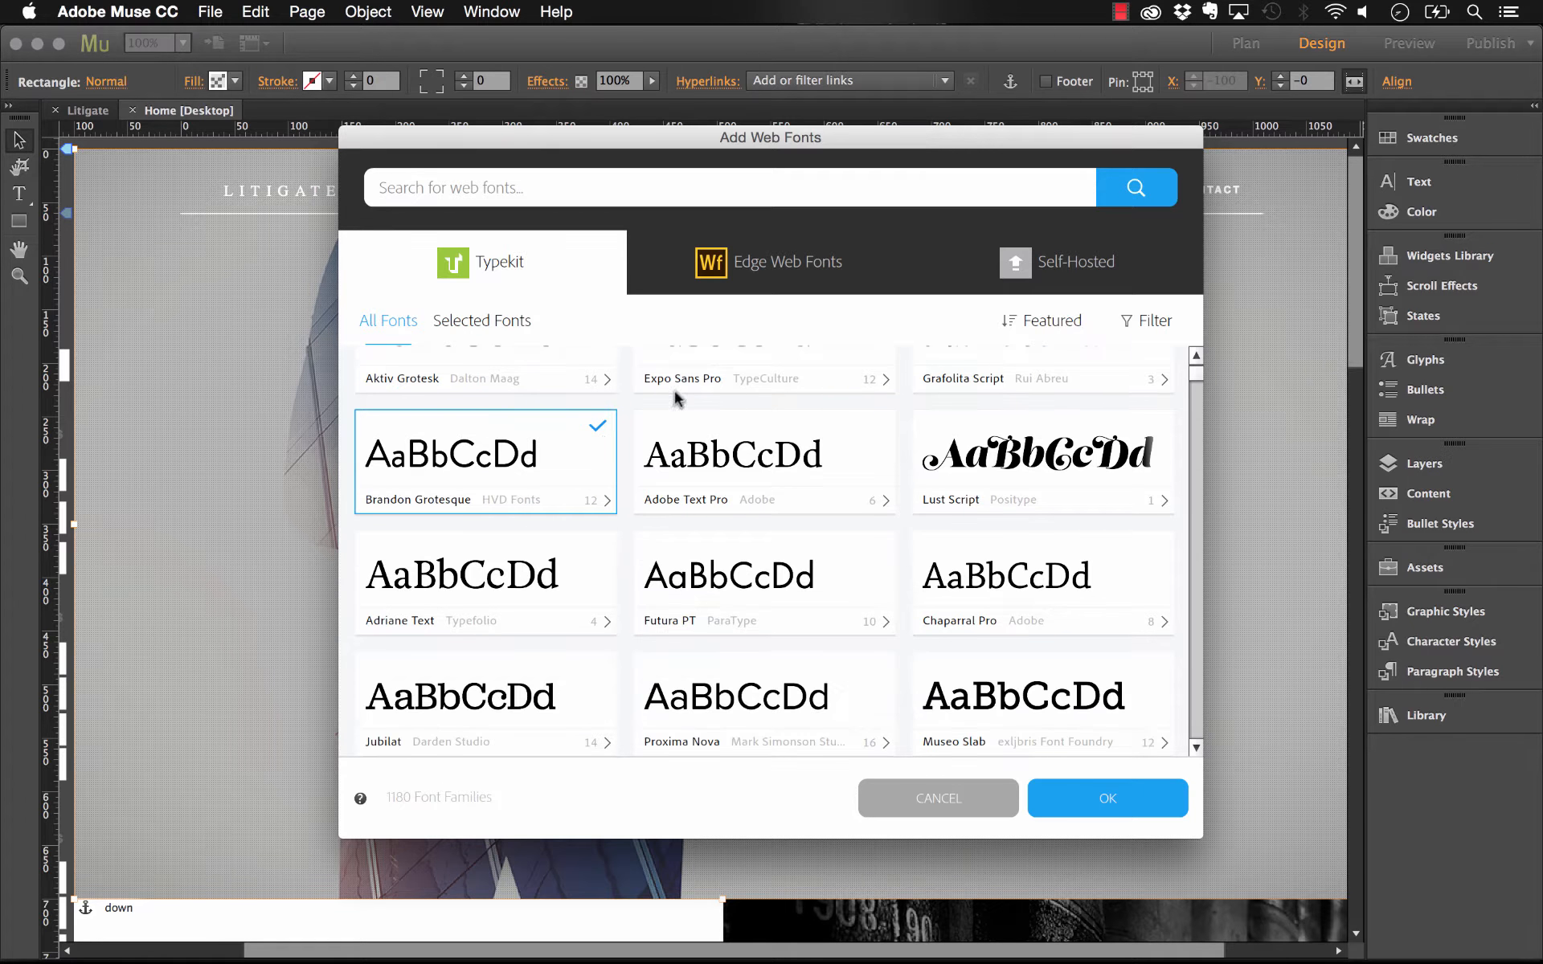
# - Search the Typekit fonts for museo, choose Museo Slab, and add the selected web fonts to the site
pyautogui.click(757, 190)
pyautogui.write('museo')
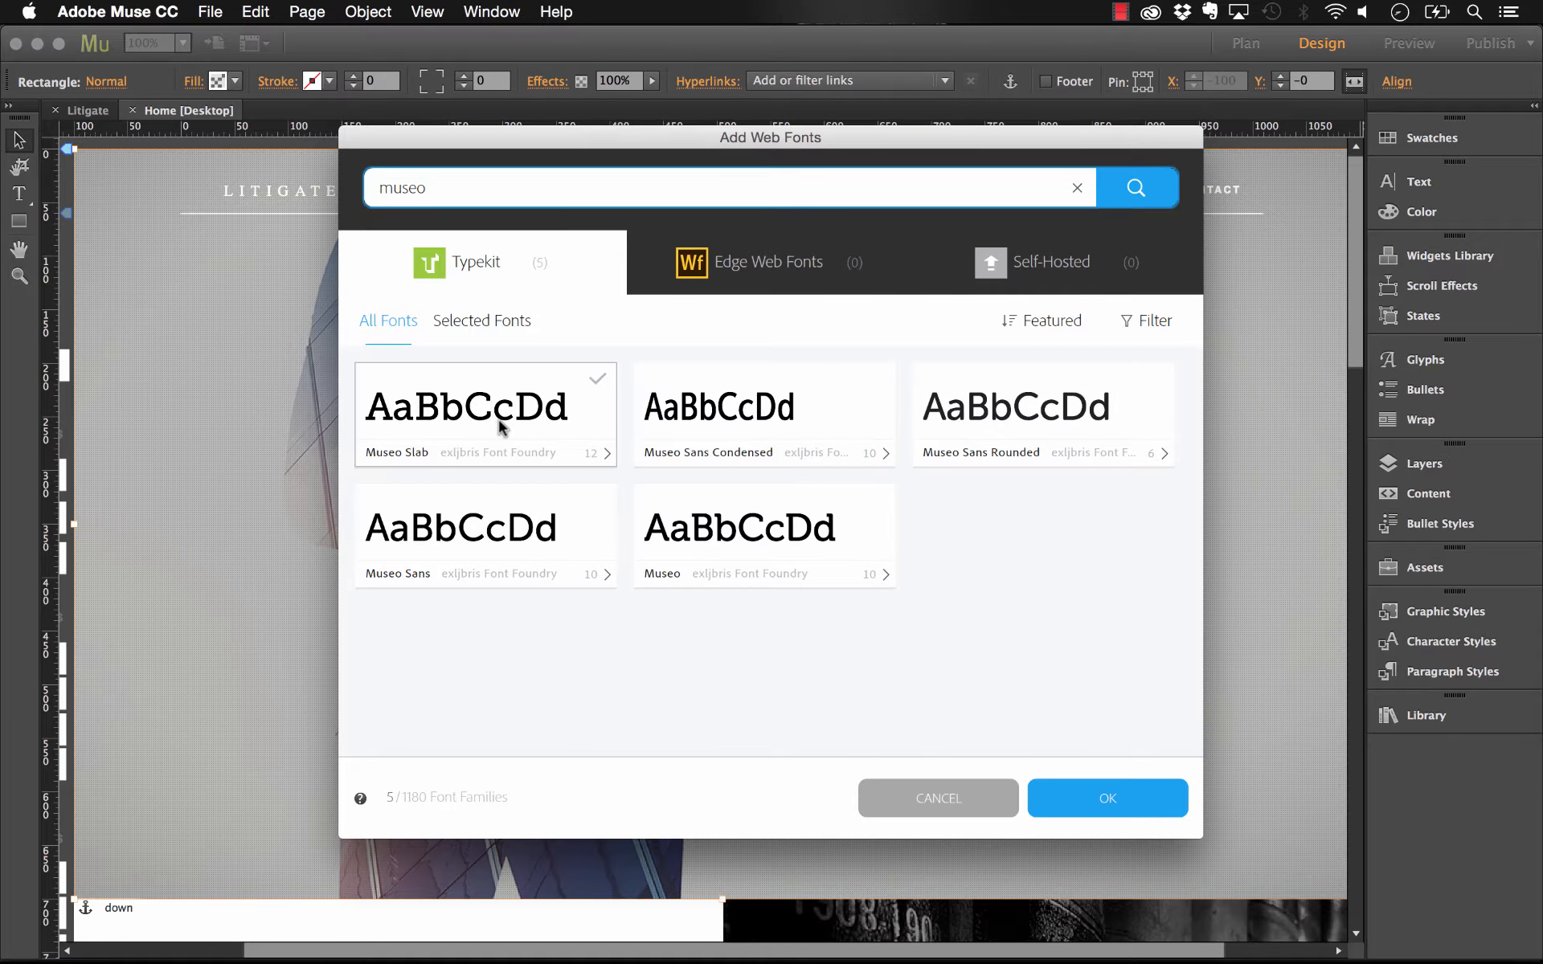
pyautogui.click(499, 426)
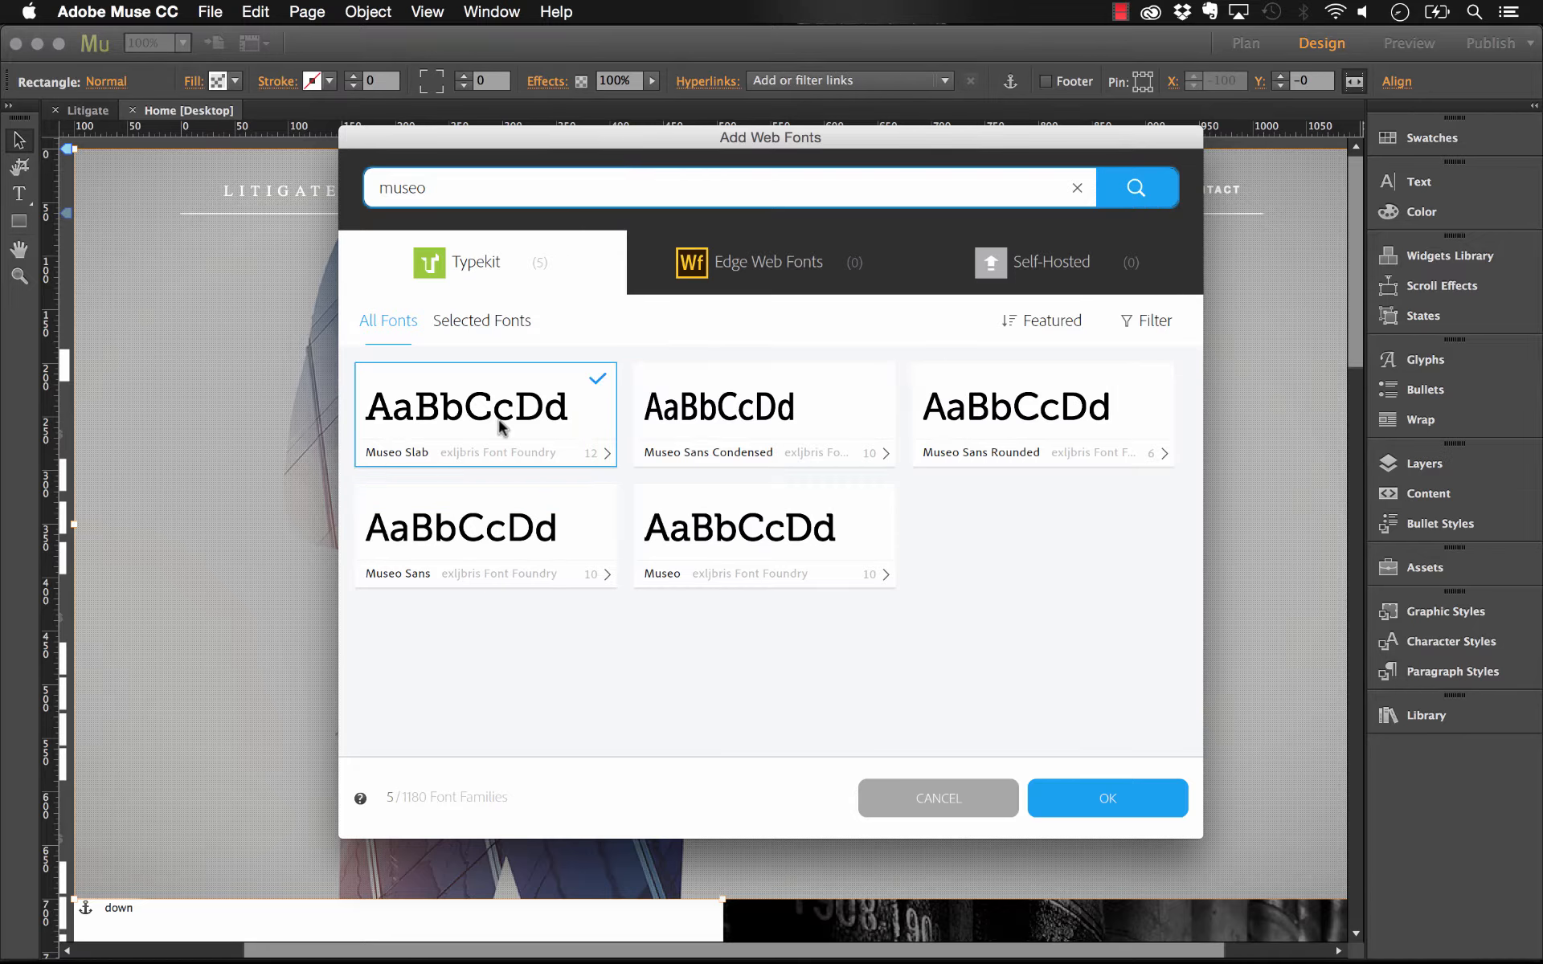
pyautogui.click(1066, 791)
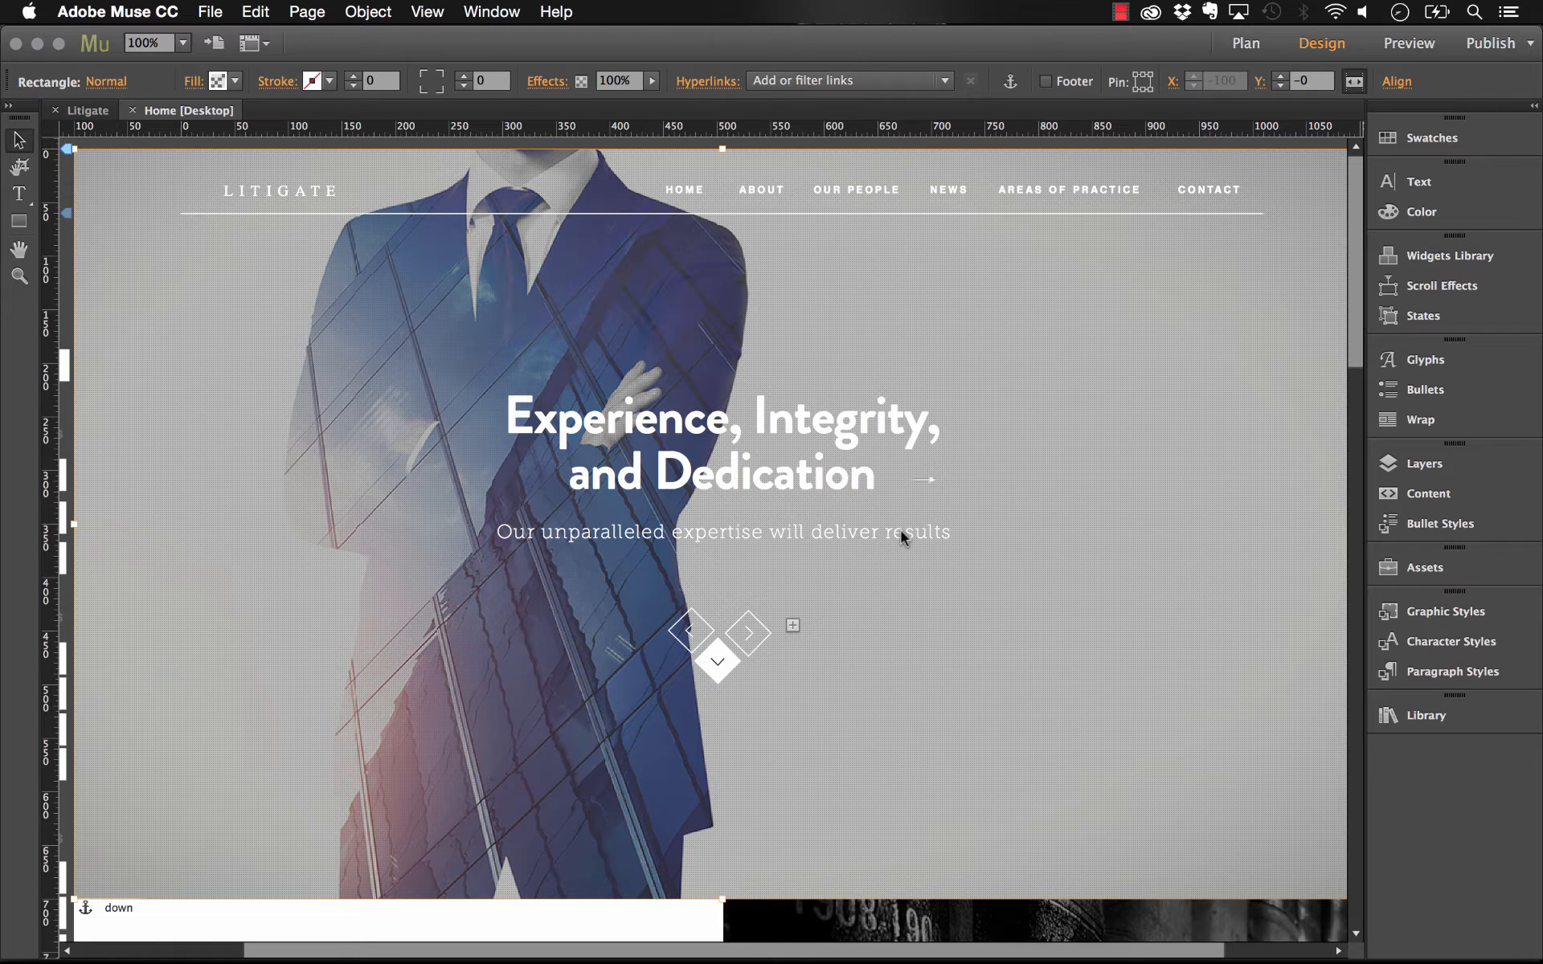
# - Select the background rectangle behind the Home page's news blocks, preview its source image in Finder, and return to Adobe Muse
pyautogui.scroll(-15, 900, 530)
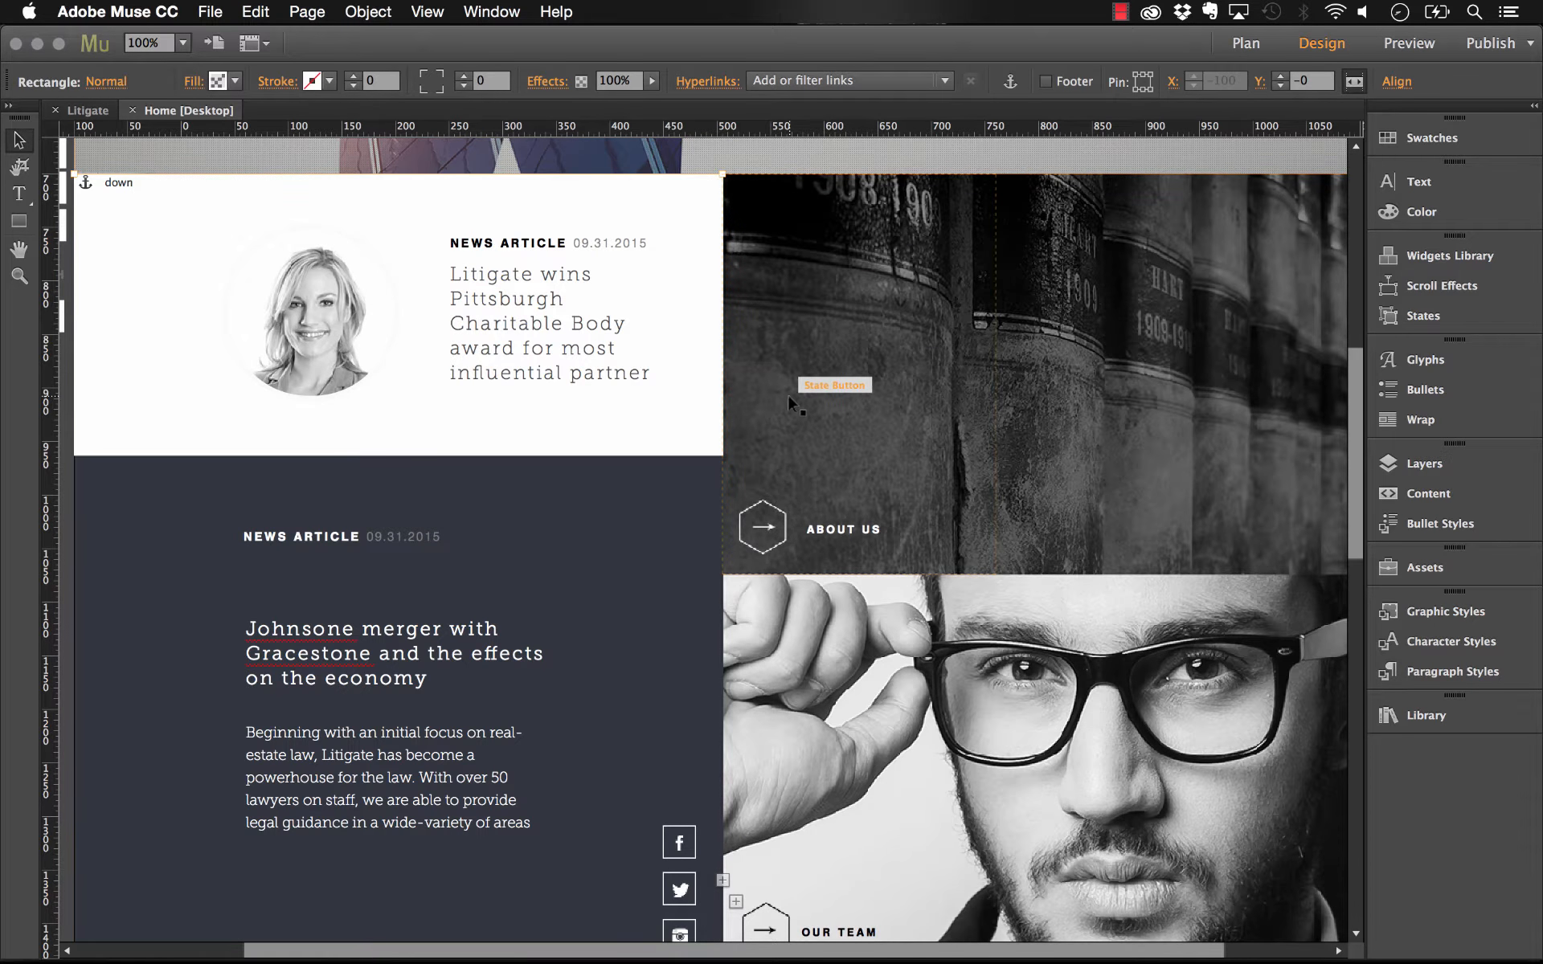
pyautogui.click(607, 586)
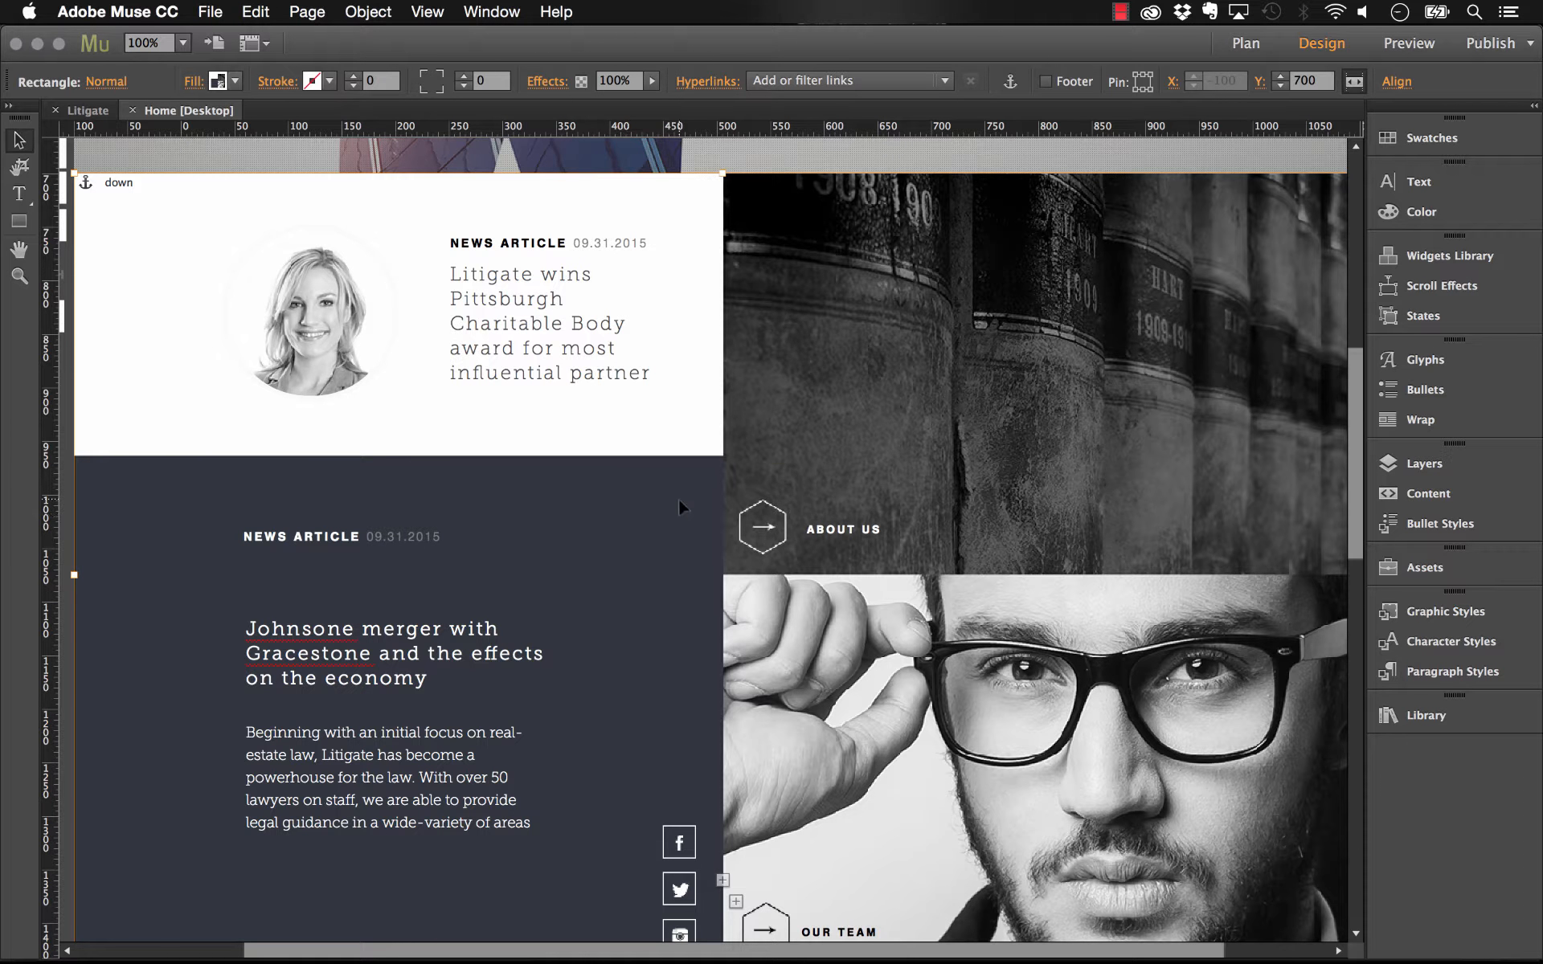
pyautogui.moveTo(586, 960)
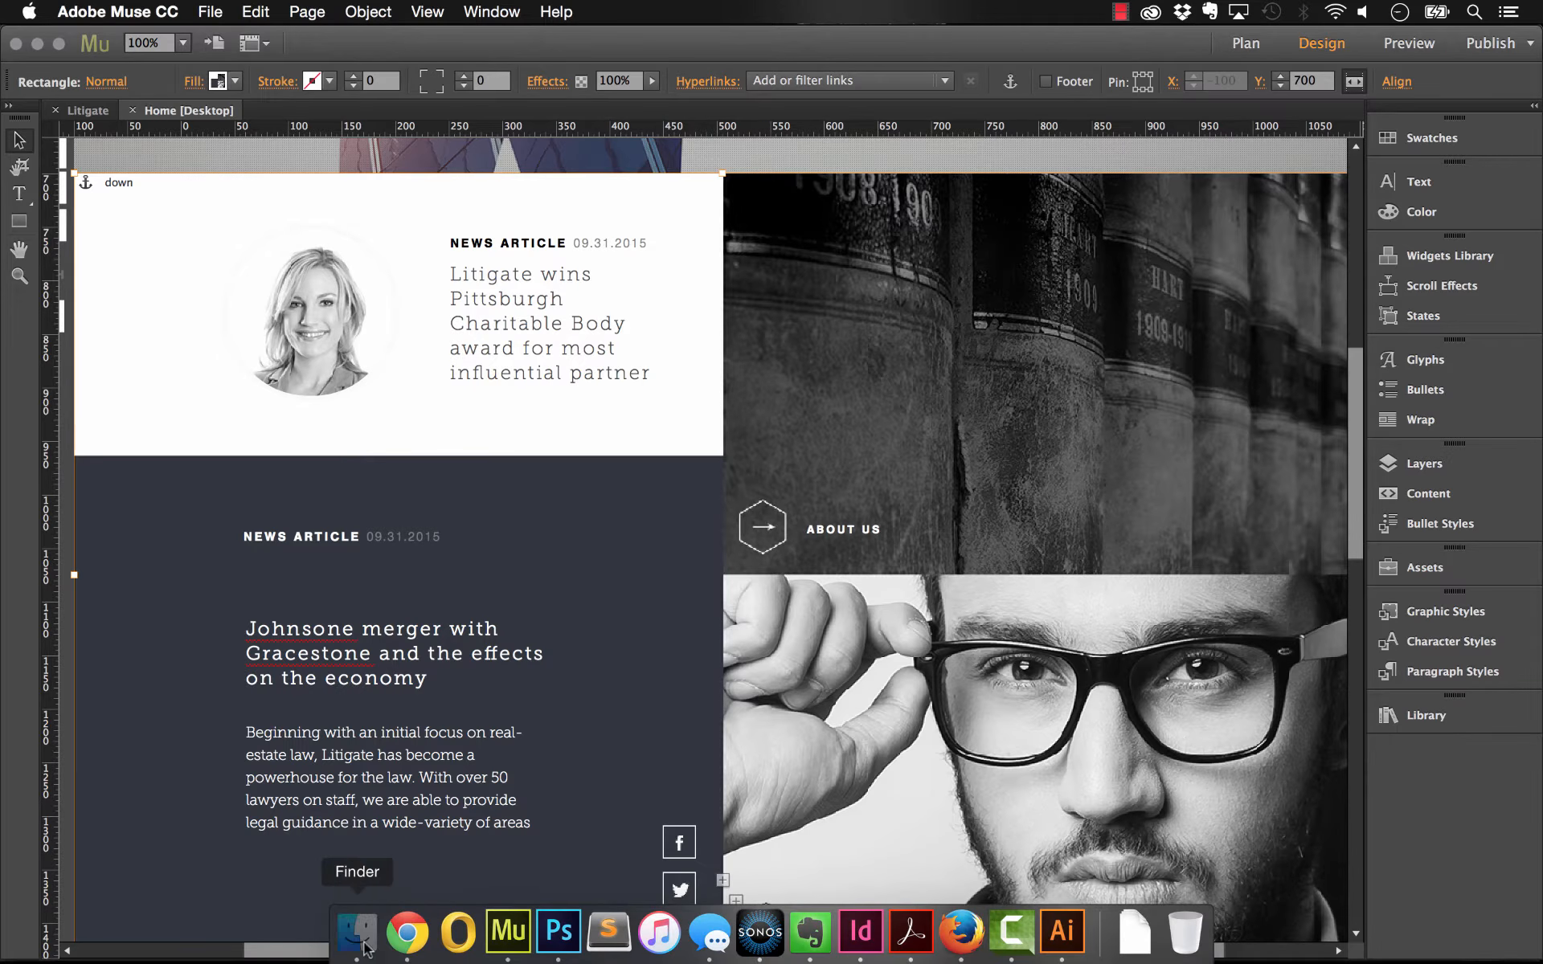
pyautogui.click(355, 933)
pyautogui.press('space')
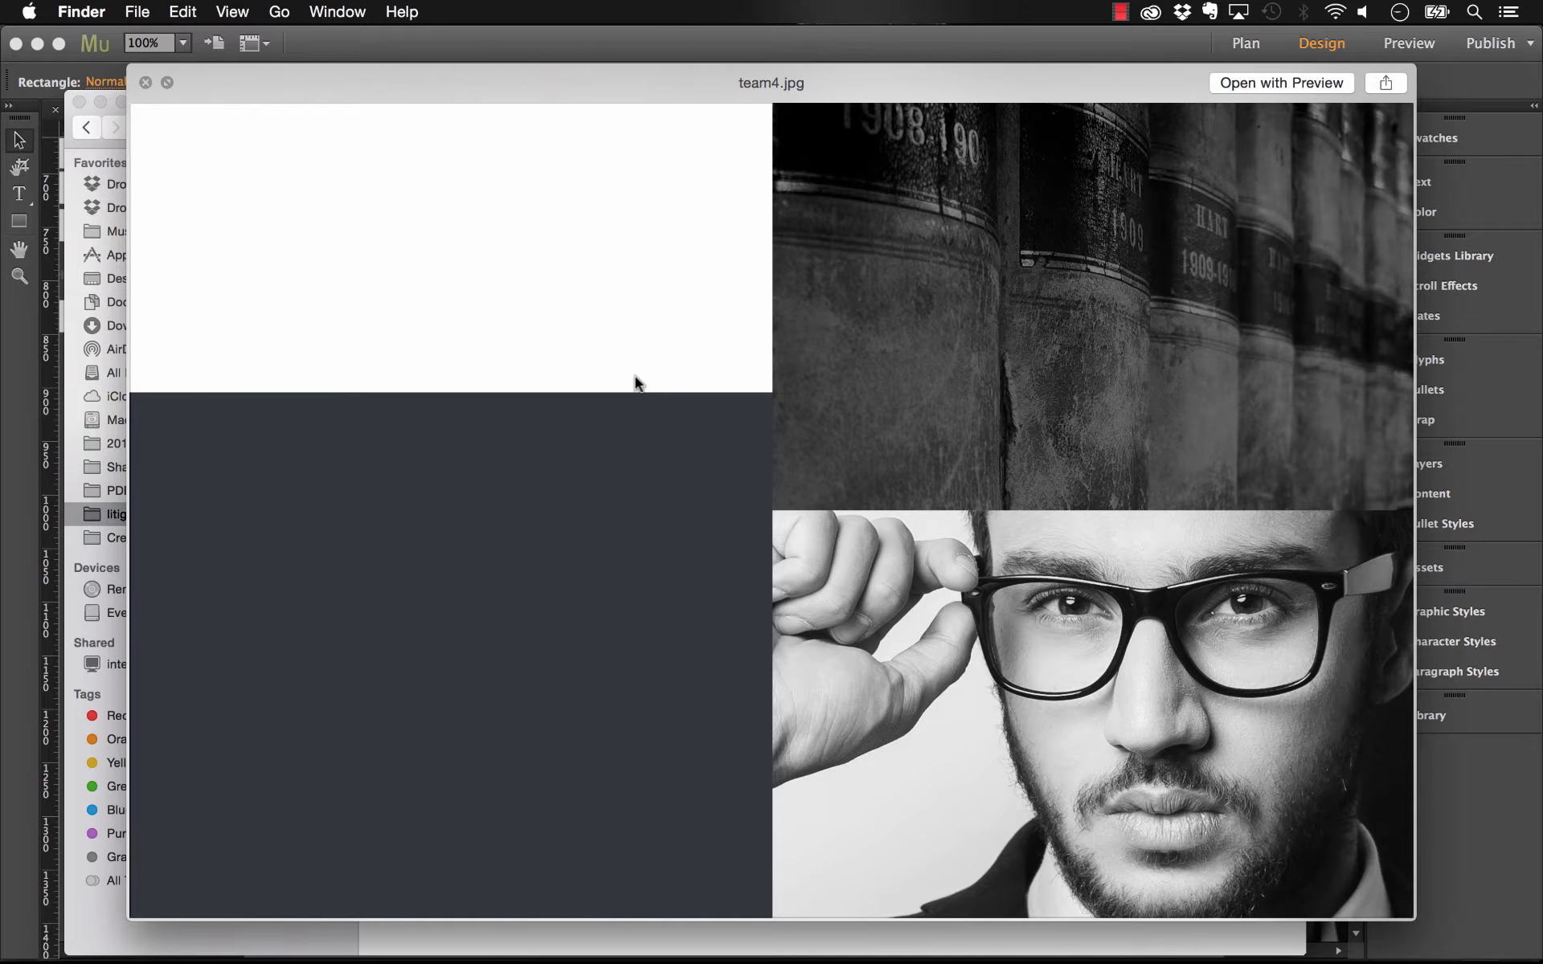
pyautogui.click(577, 52)
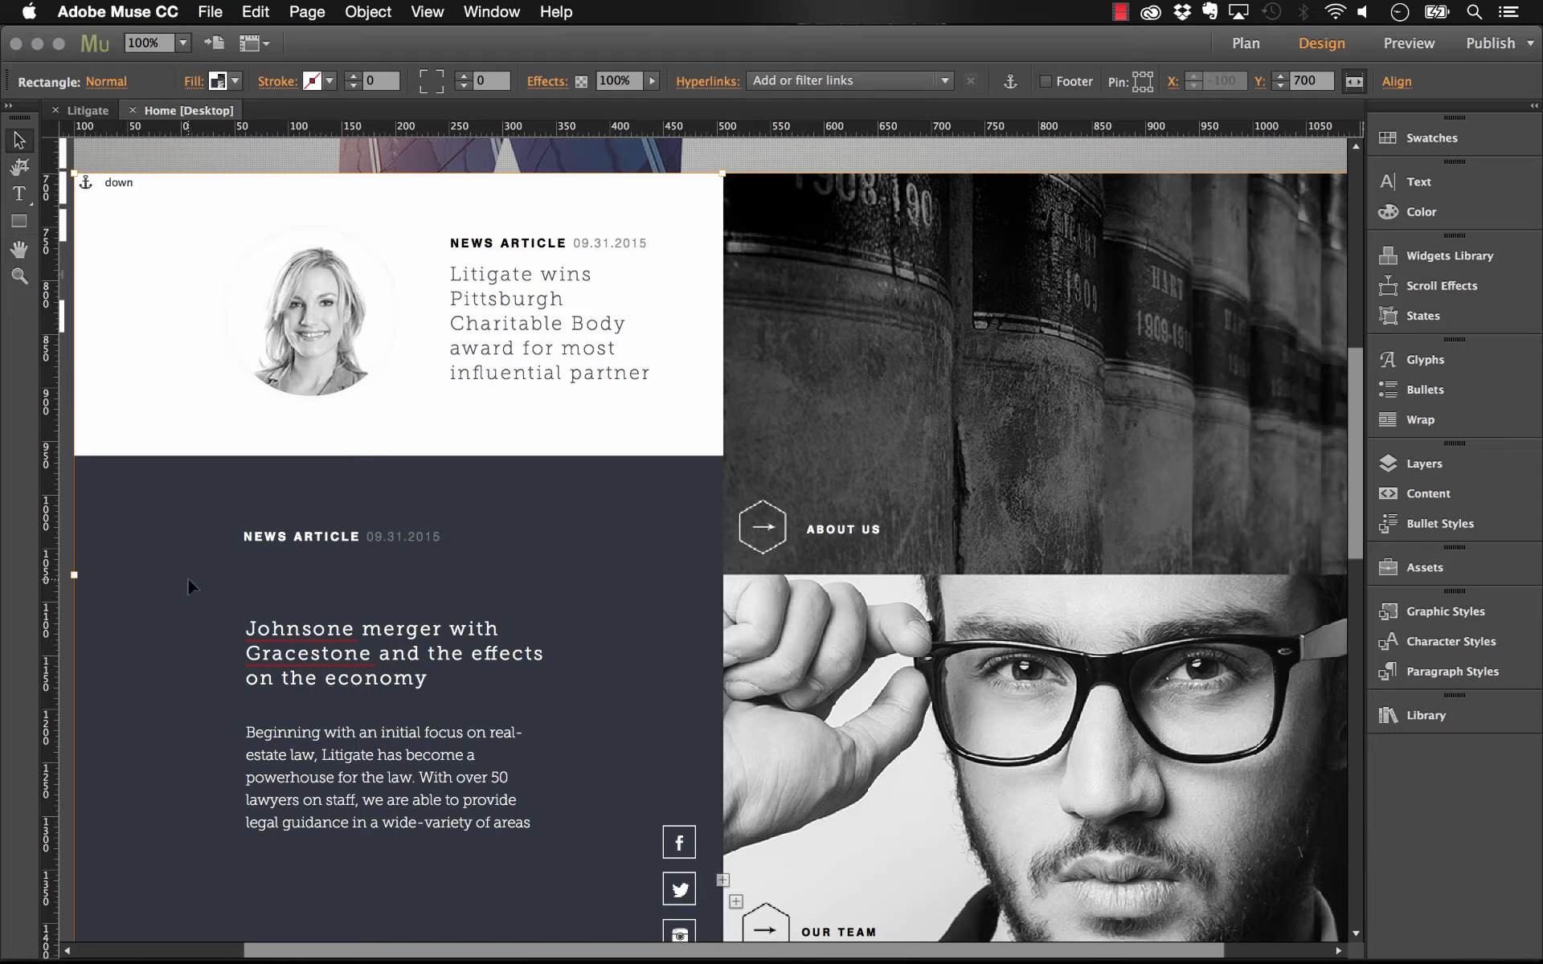
# - Set the Home page zoom to 75% and examine the unique style widgets placed beside the page
pyautogui.scroll(5, 186, 576)
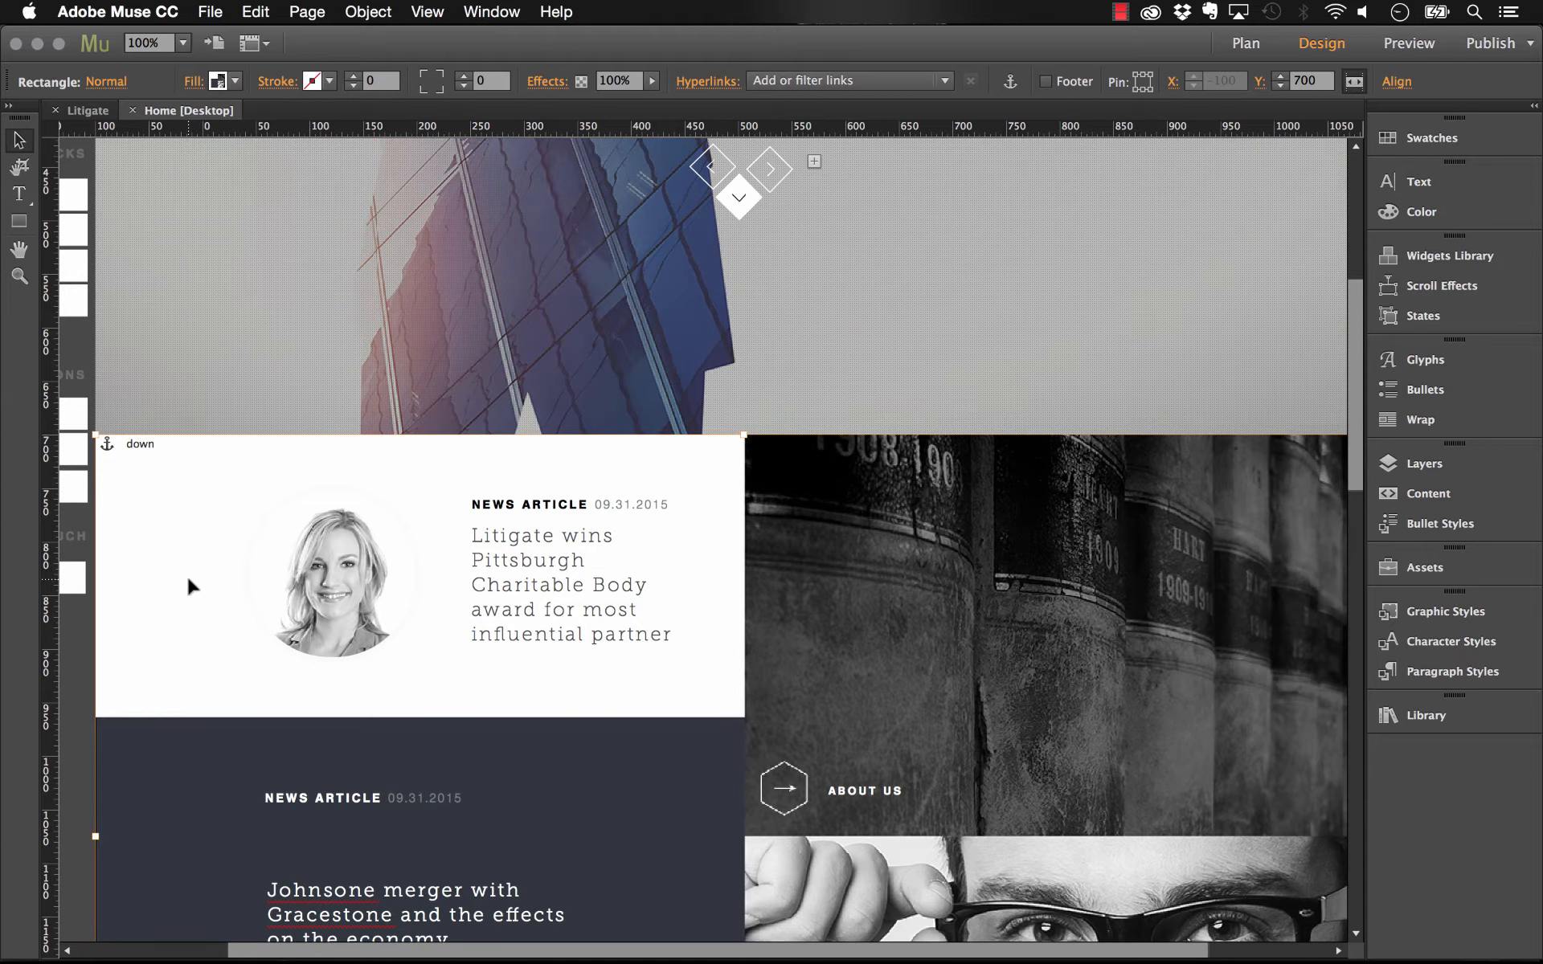
pyautogui.scroll(2, 189, 580)
pyautogui.hscroll(-3, 188, 580)
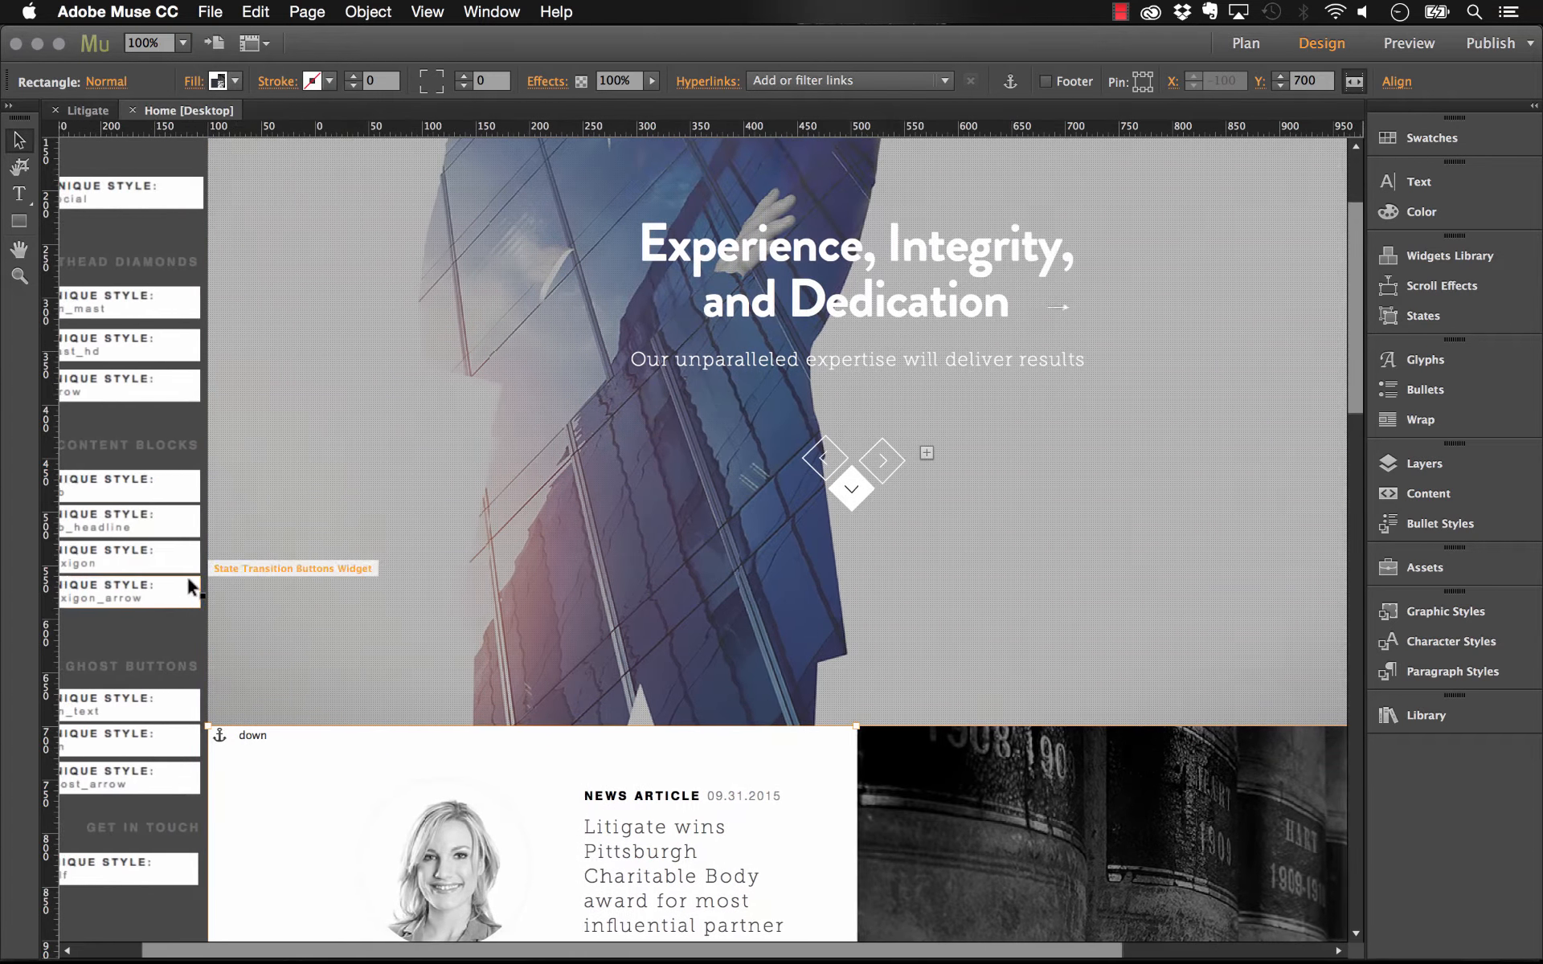
pyautogui.click(183, 43)
pyautogui.click(201, 88)
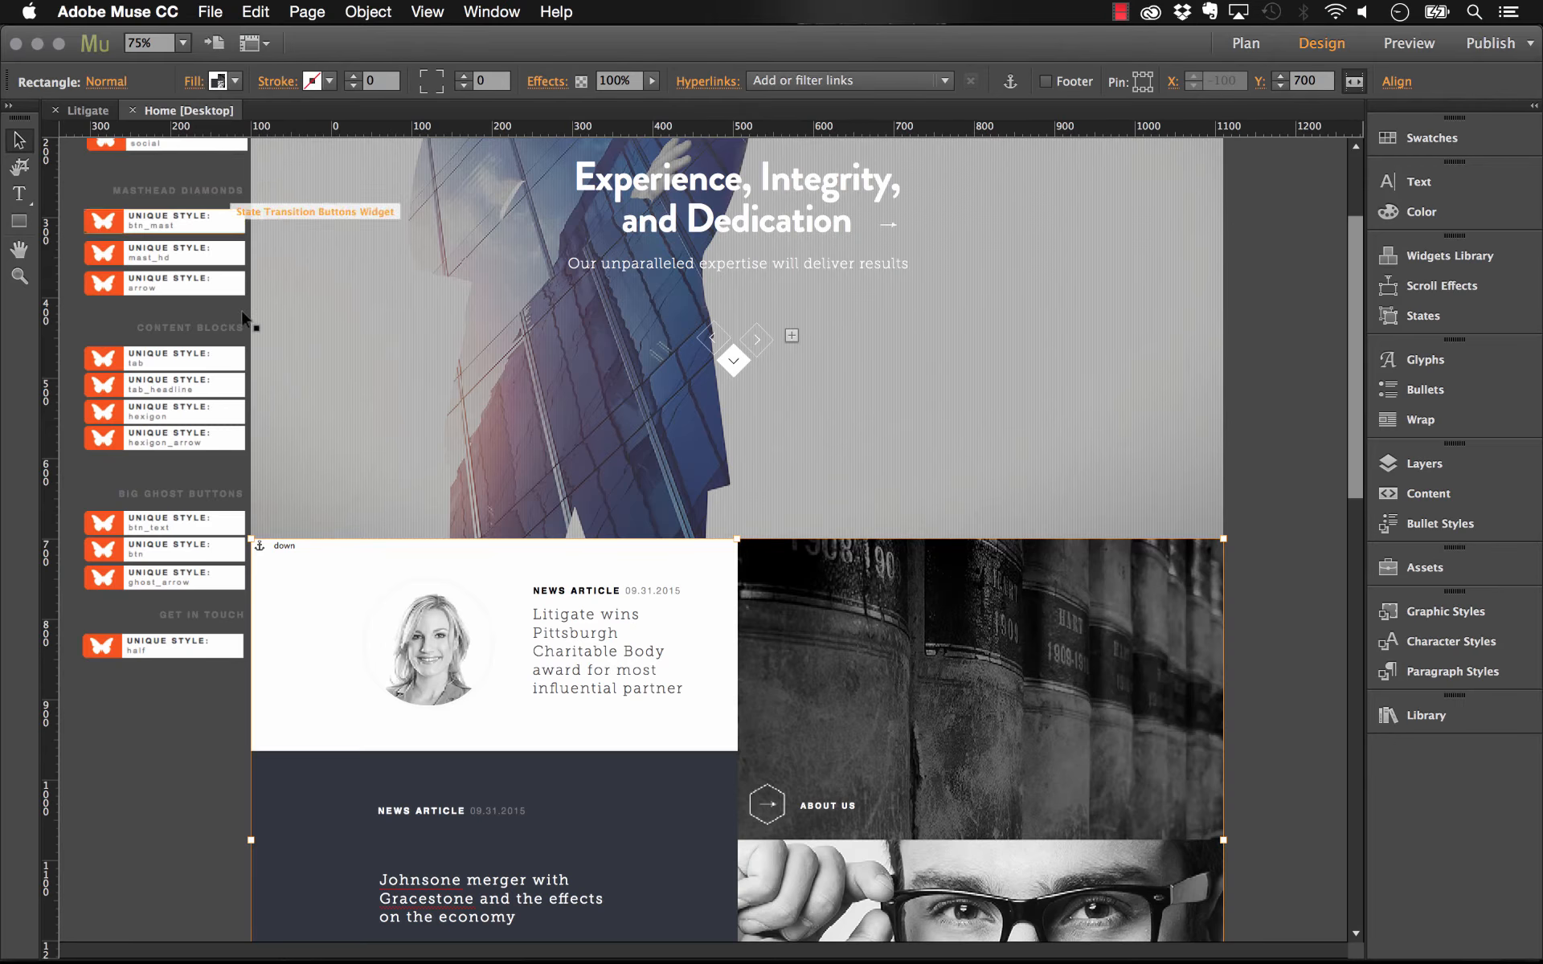
pyautogui.scroll(1, 244, 341)
pyautogui.scroll(3, 244, 342)
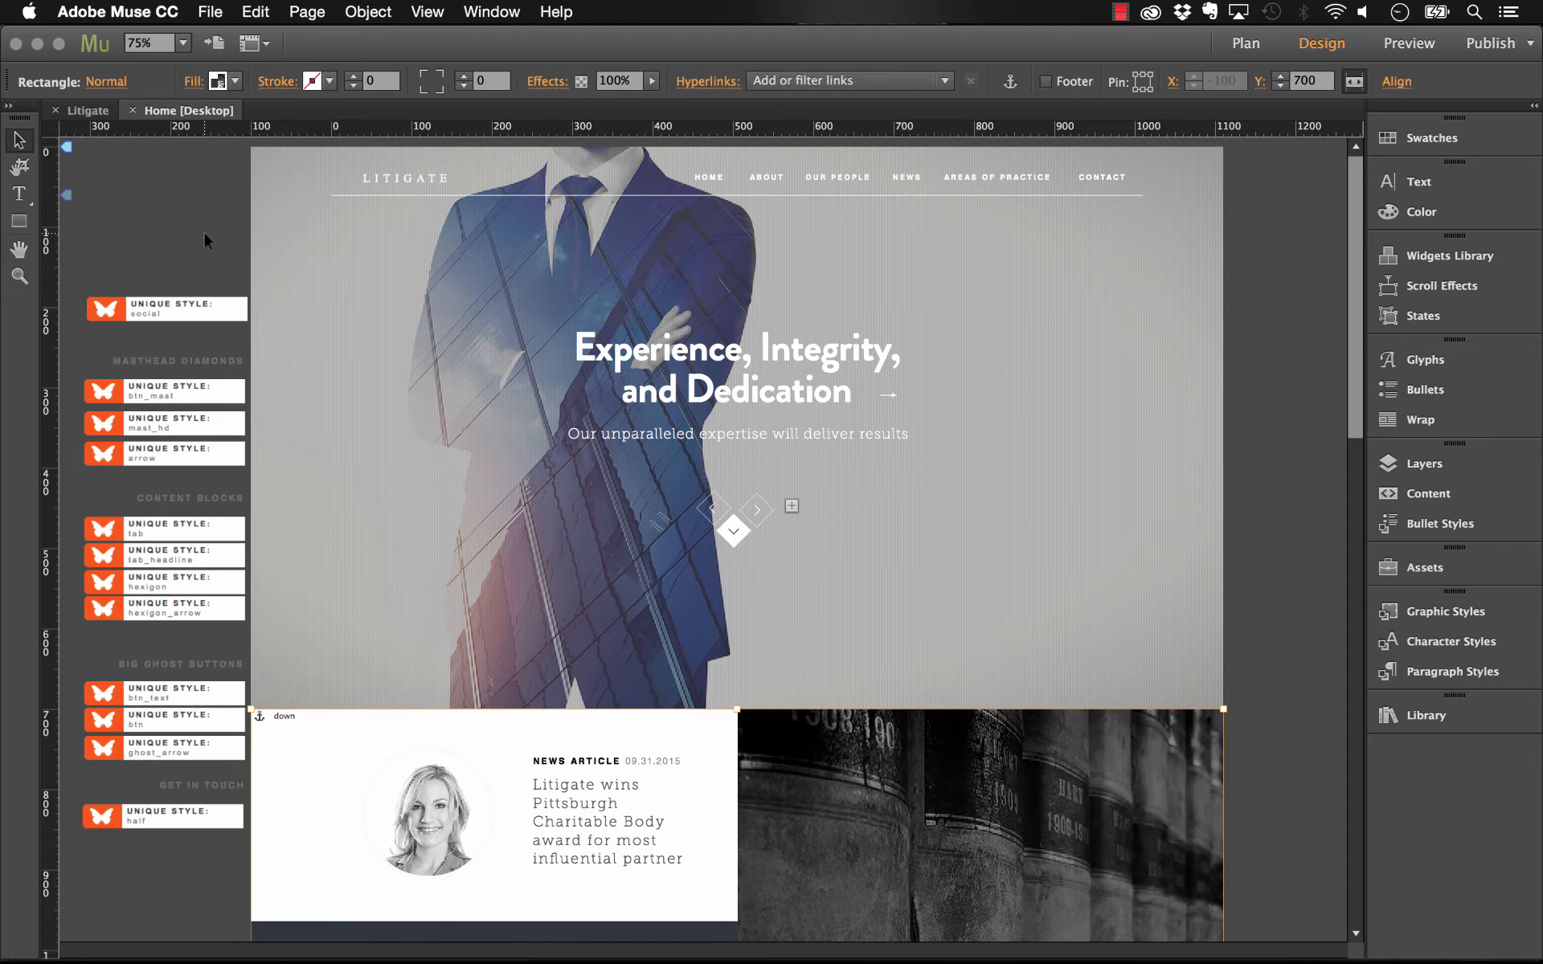
pyautogui.moveTo(204, 230); pyautogui.dragTo(99, 852)
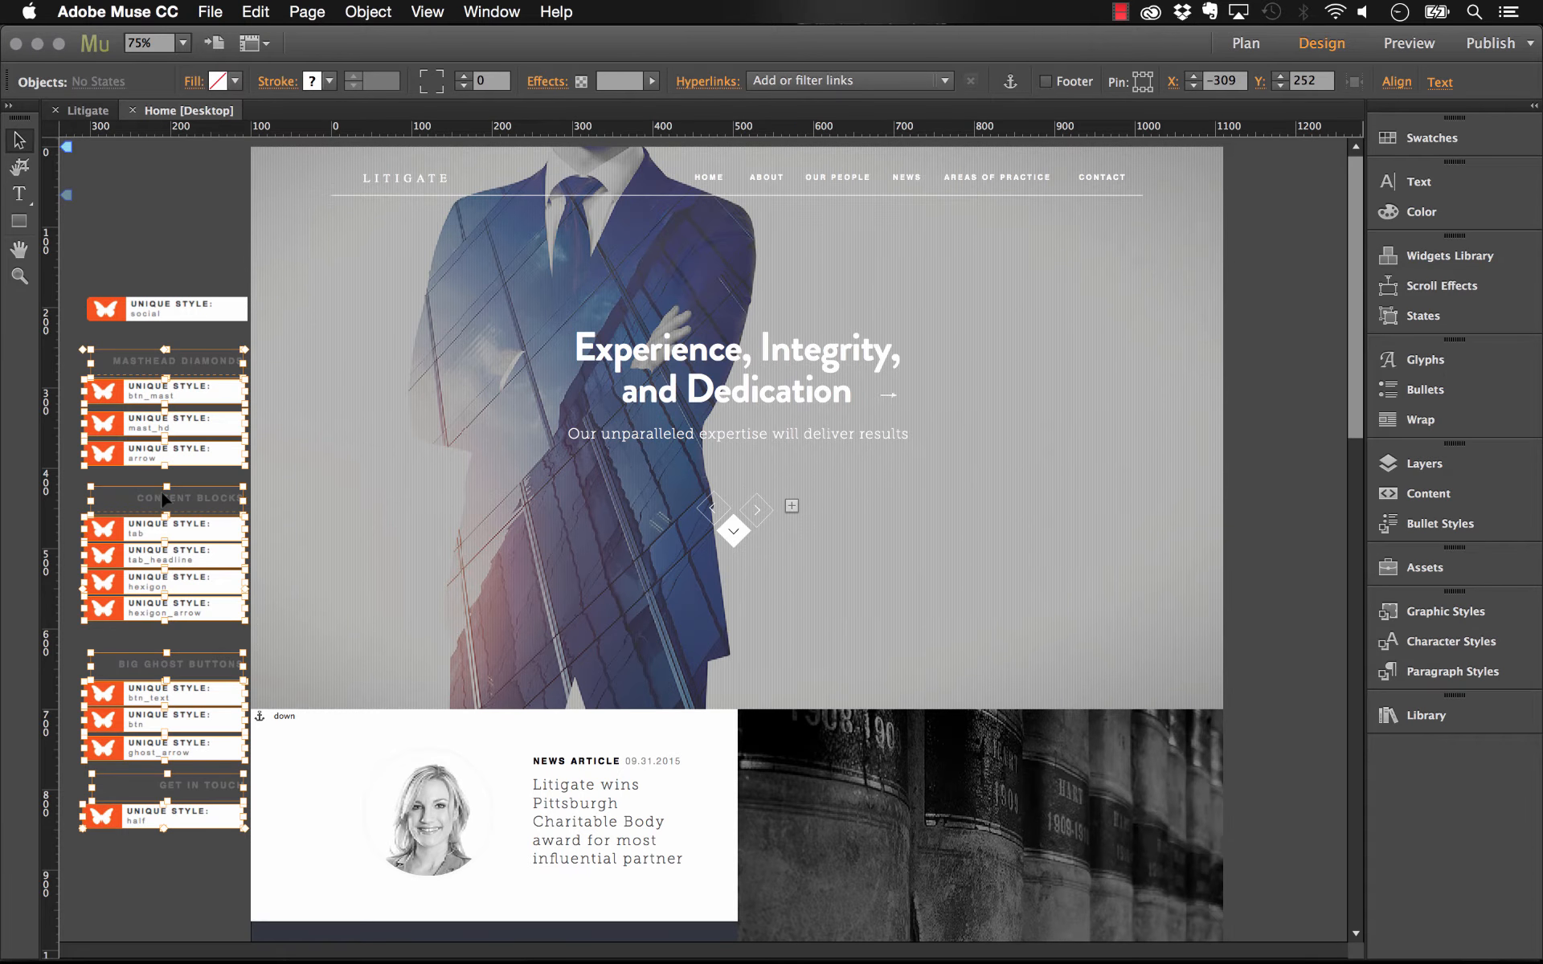
pyautogui.click(185, 150)
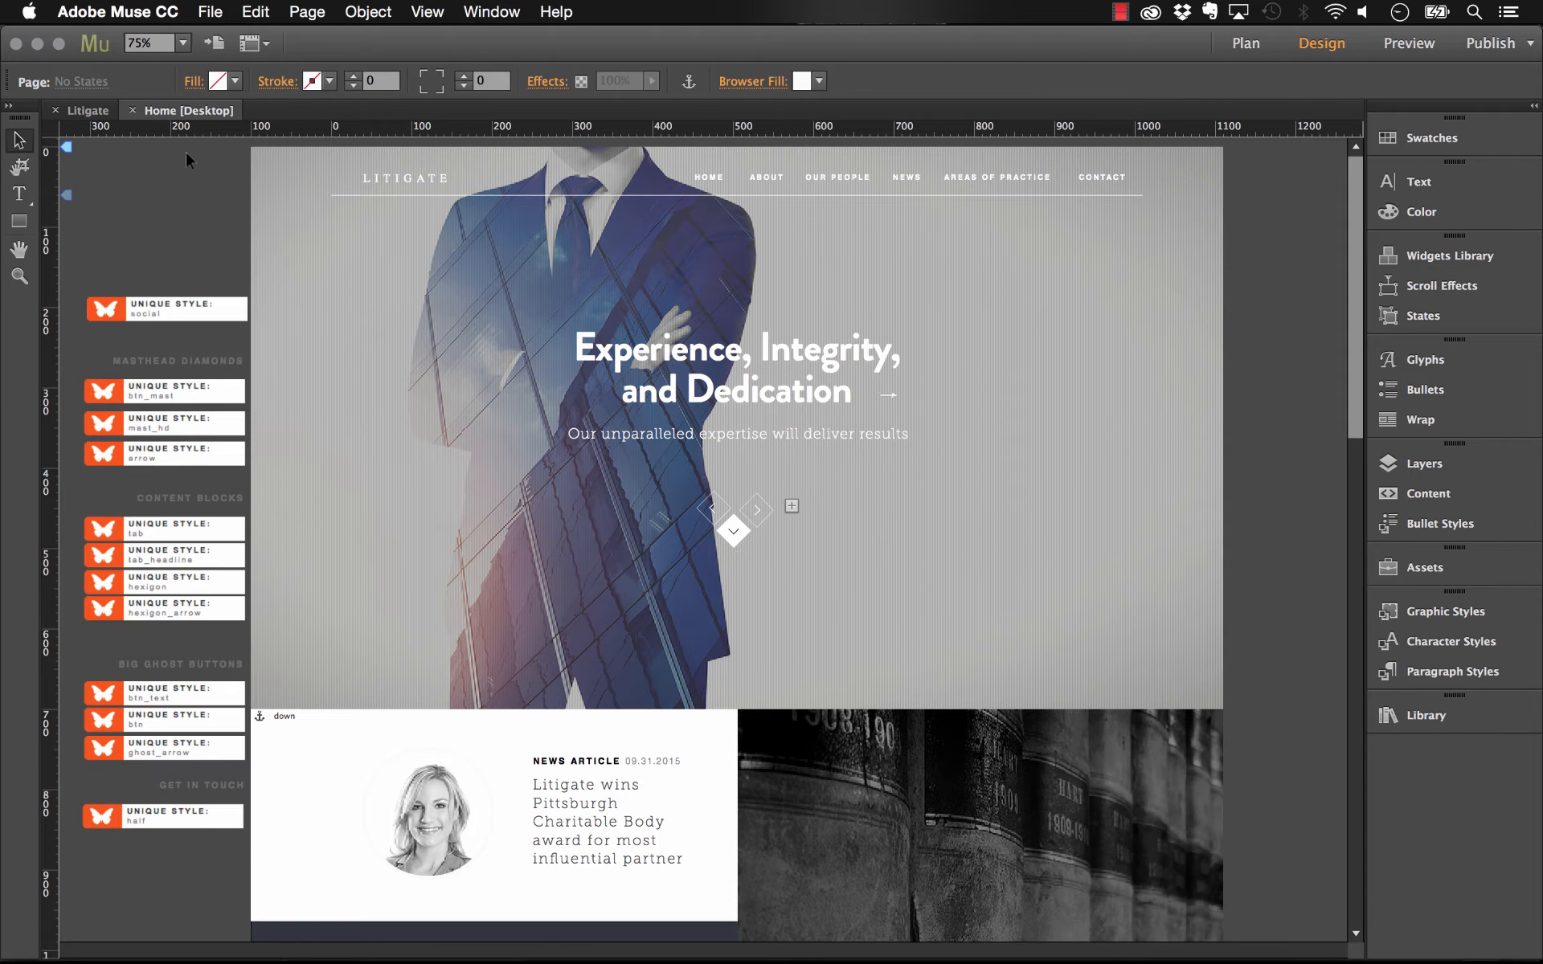
# - Open the Our People desktop page from the site plan and set its zoom to 88%
pyautogui.click(89, 114)
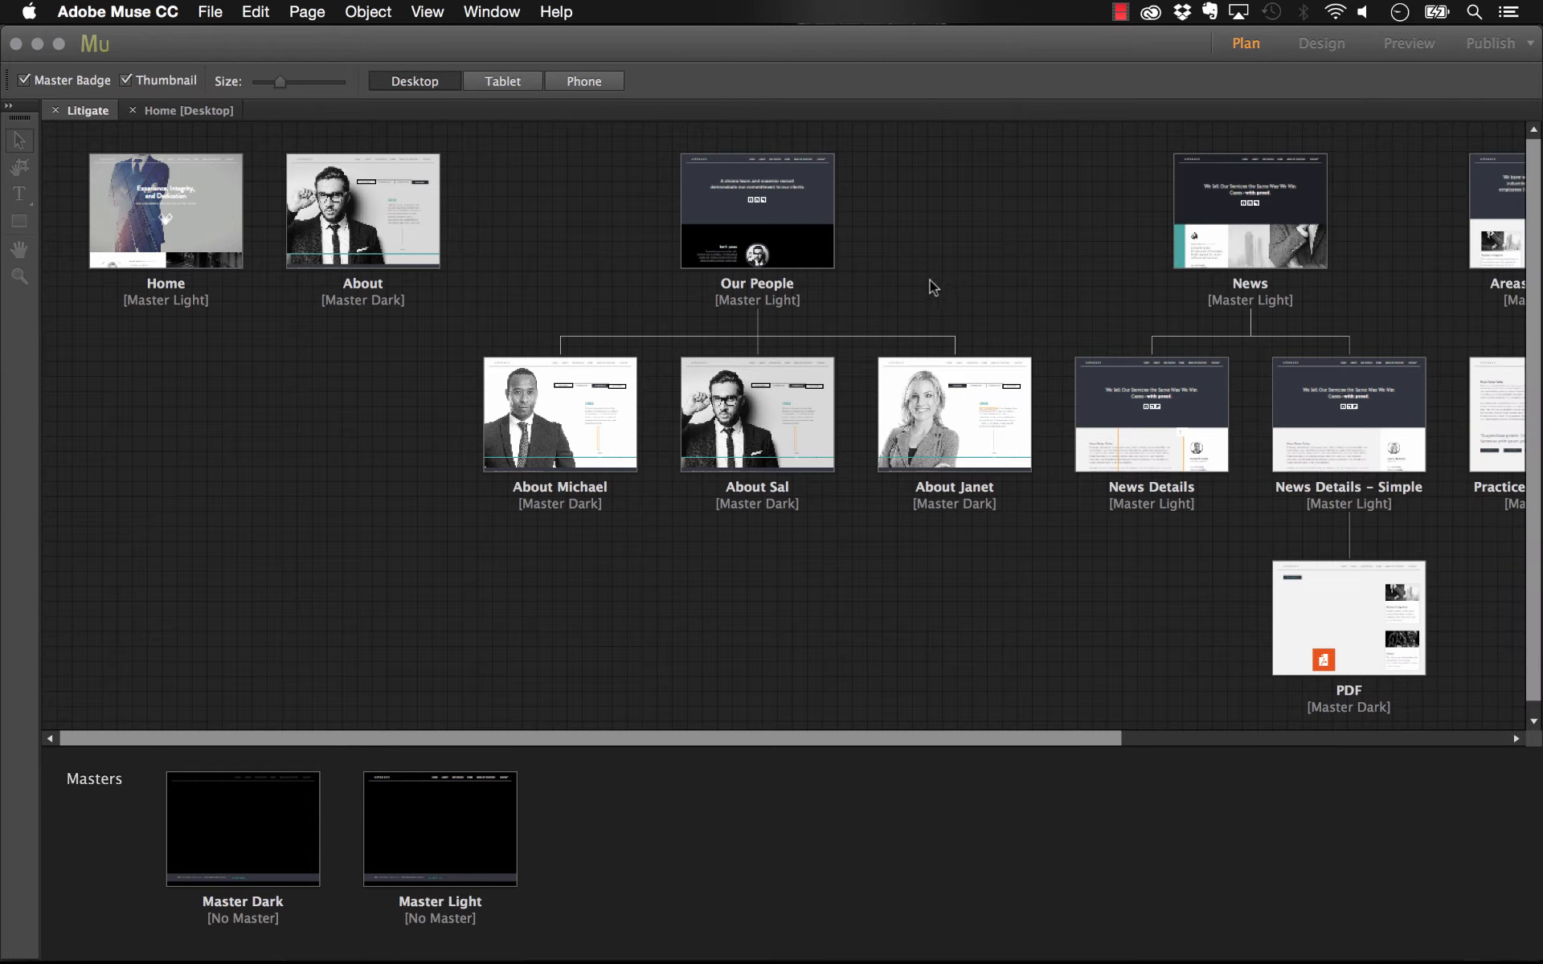
pyautogui.doubleClick(758, 219)
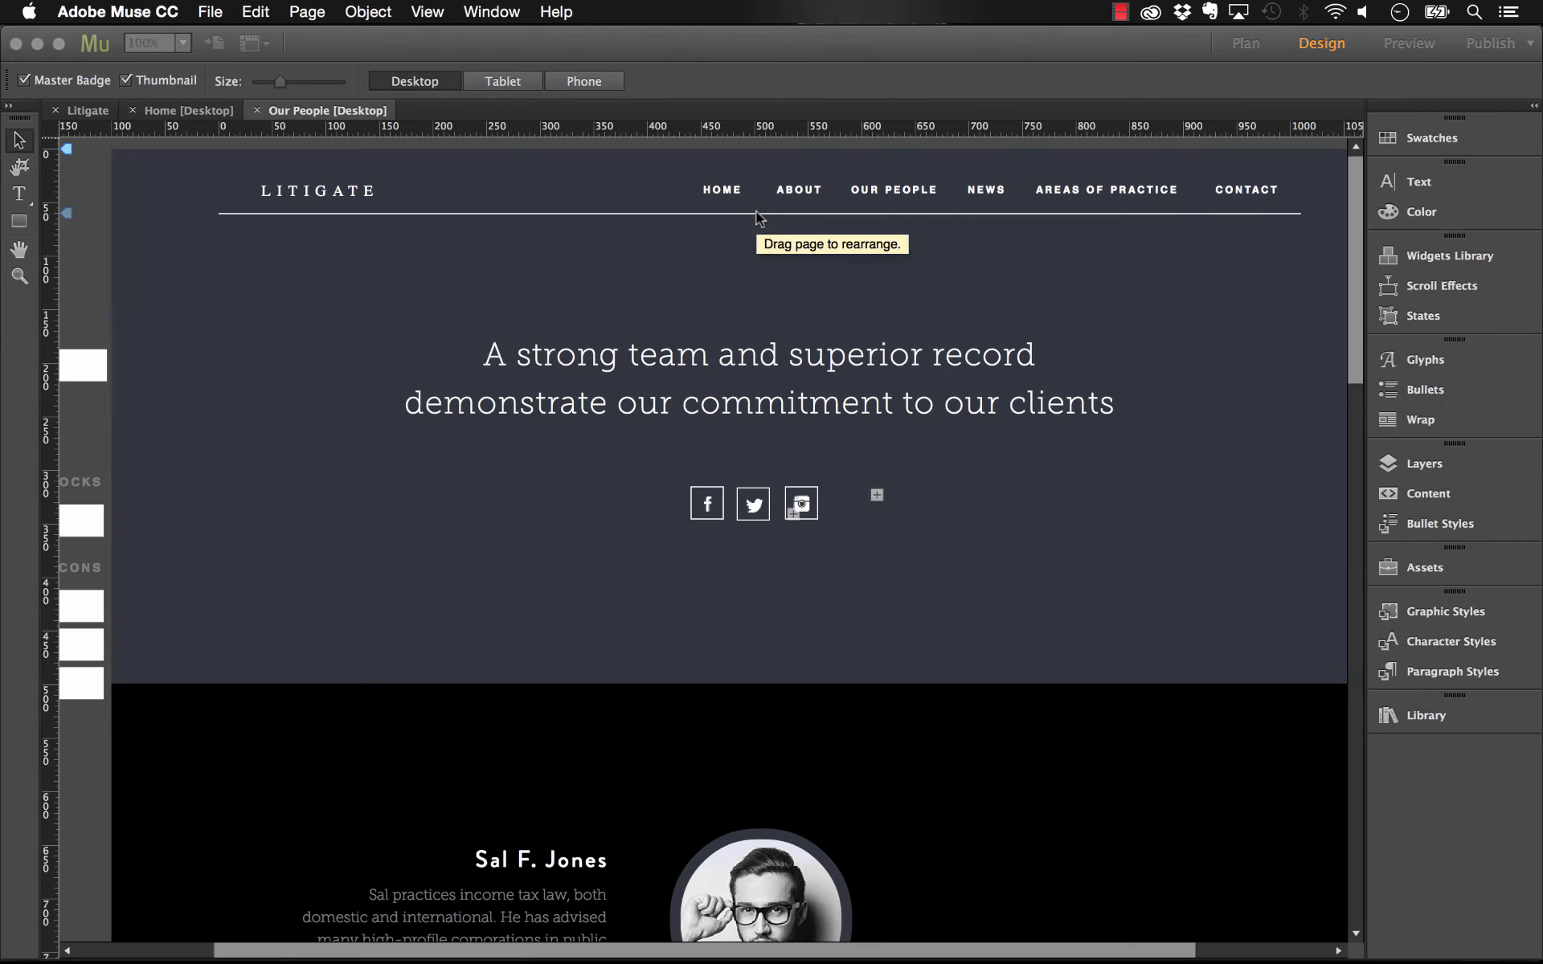
pyautogui.click(182, 44)
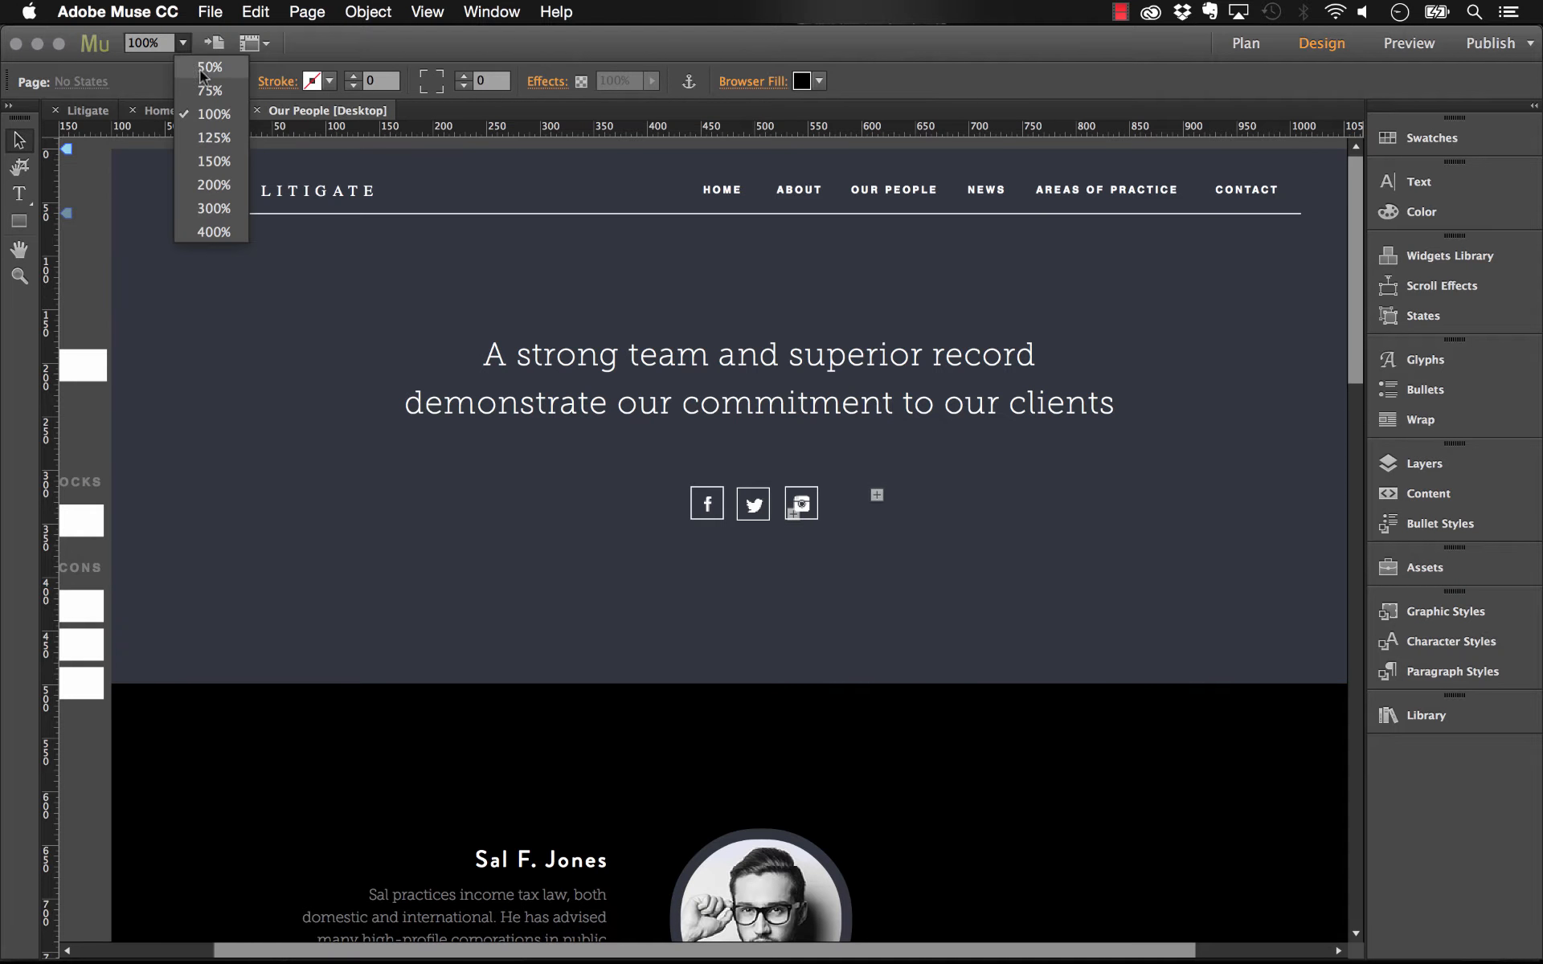
pyautogui.moveTo(167, 43); pyautogui.dragTo(78, 41)
pyautogui.write('88')
pyautogui.press('Return')
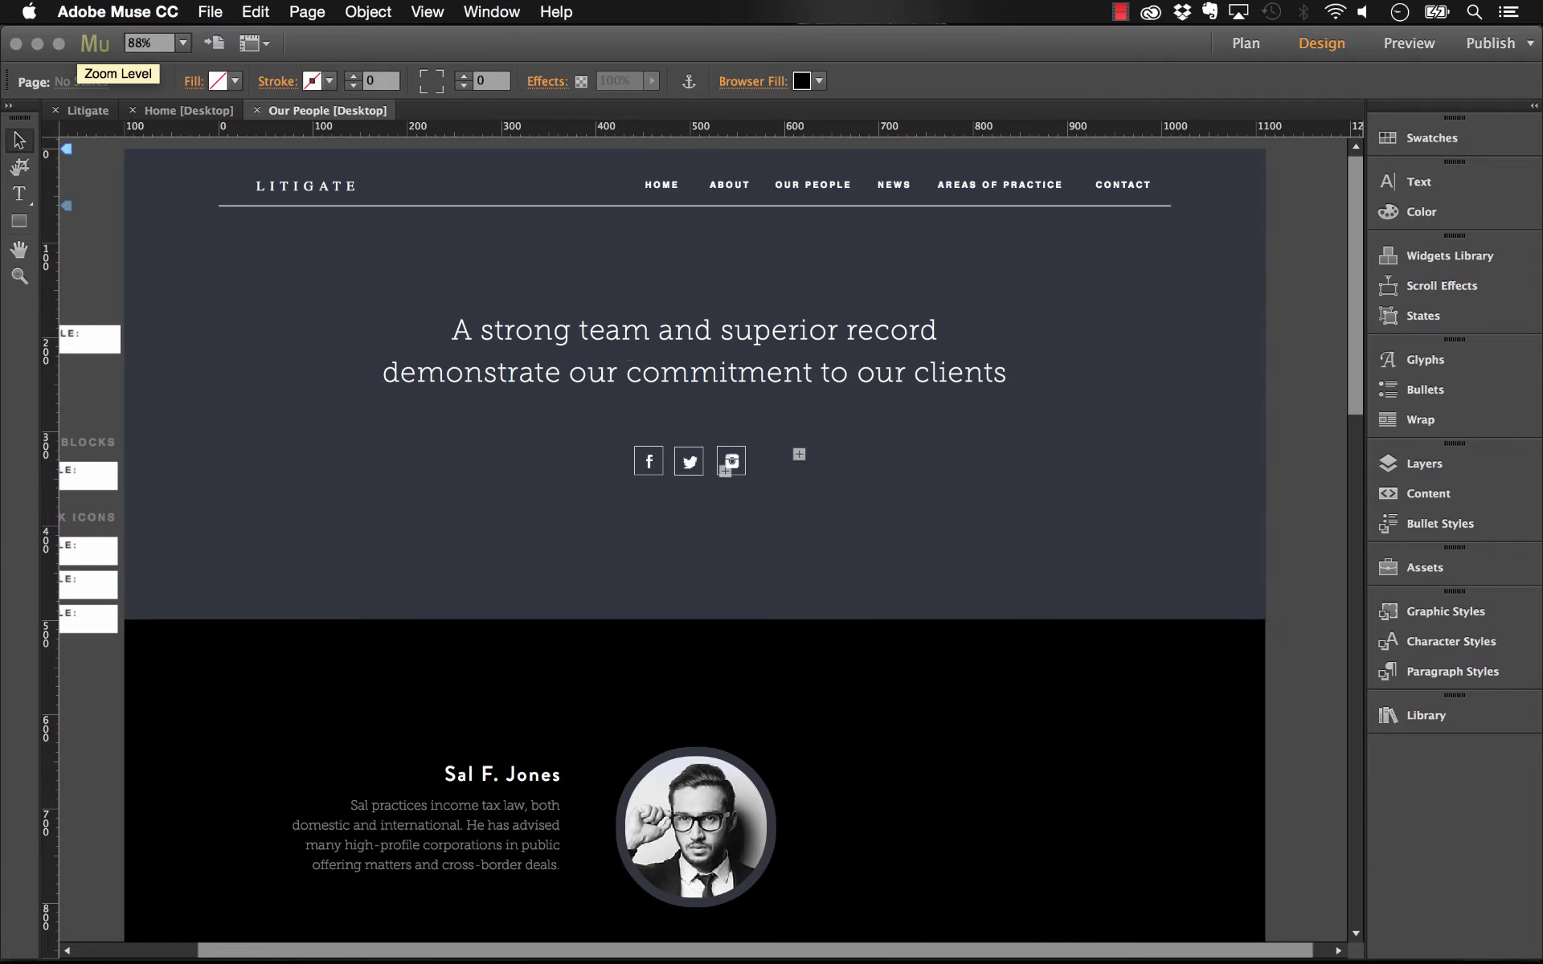
# - Select the first team member's state button on the Our People page and display its Rollover state
pyautogui.scroll(-3, 643, 522)
pyautogui.scroll(-2, 643, 526)
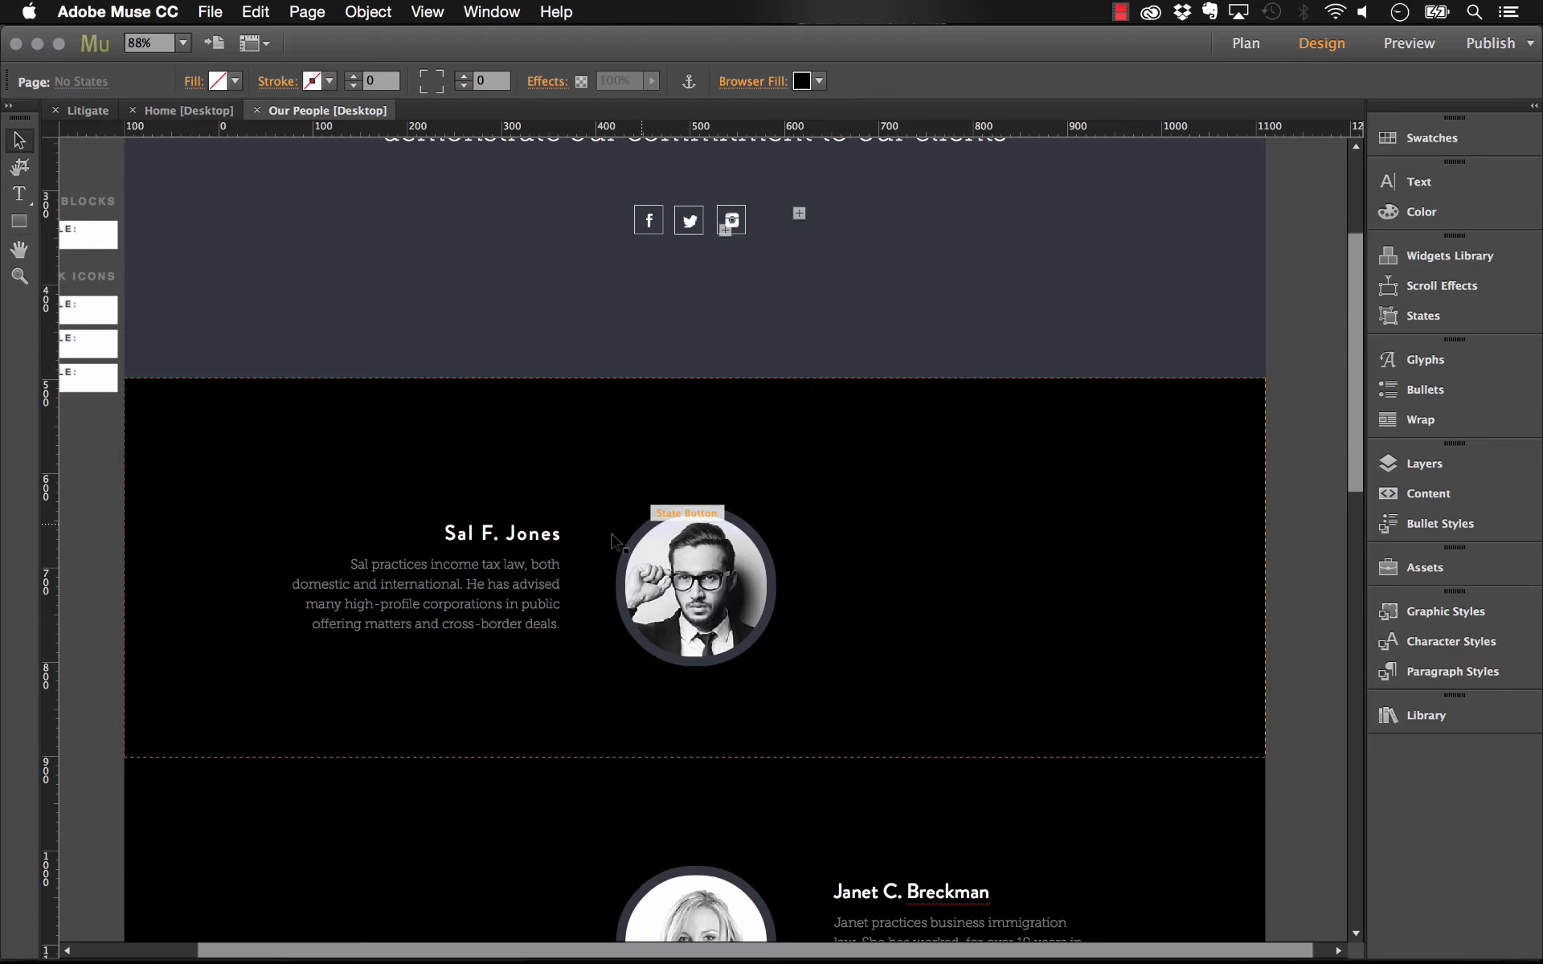
pyautogui.click(493, 458)
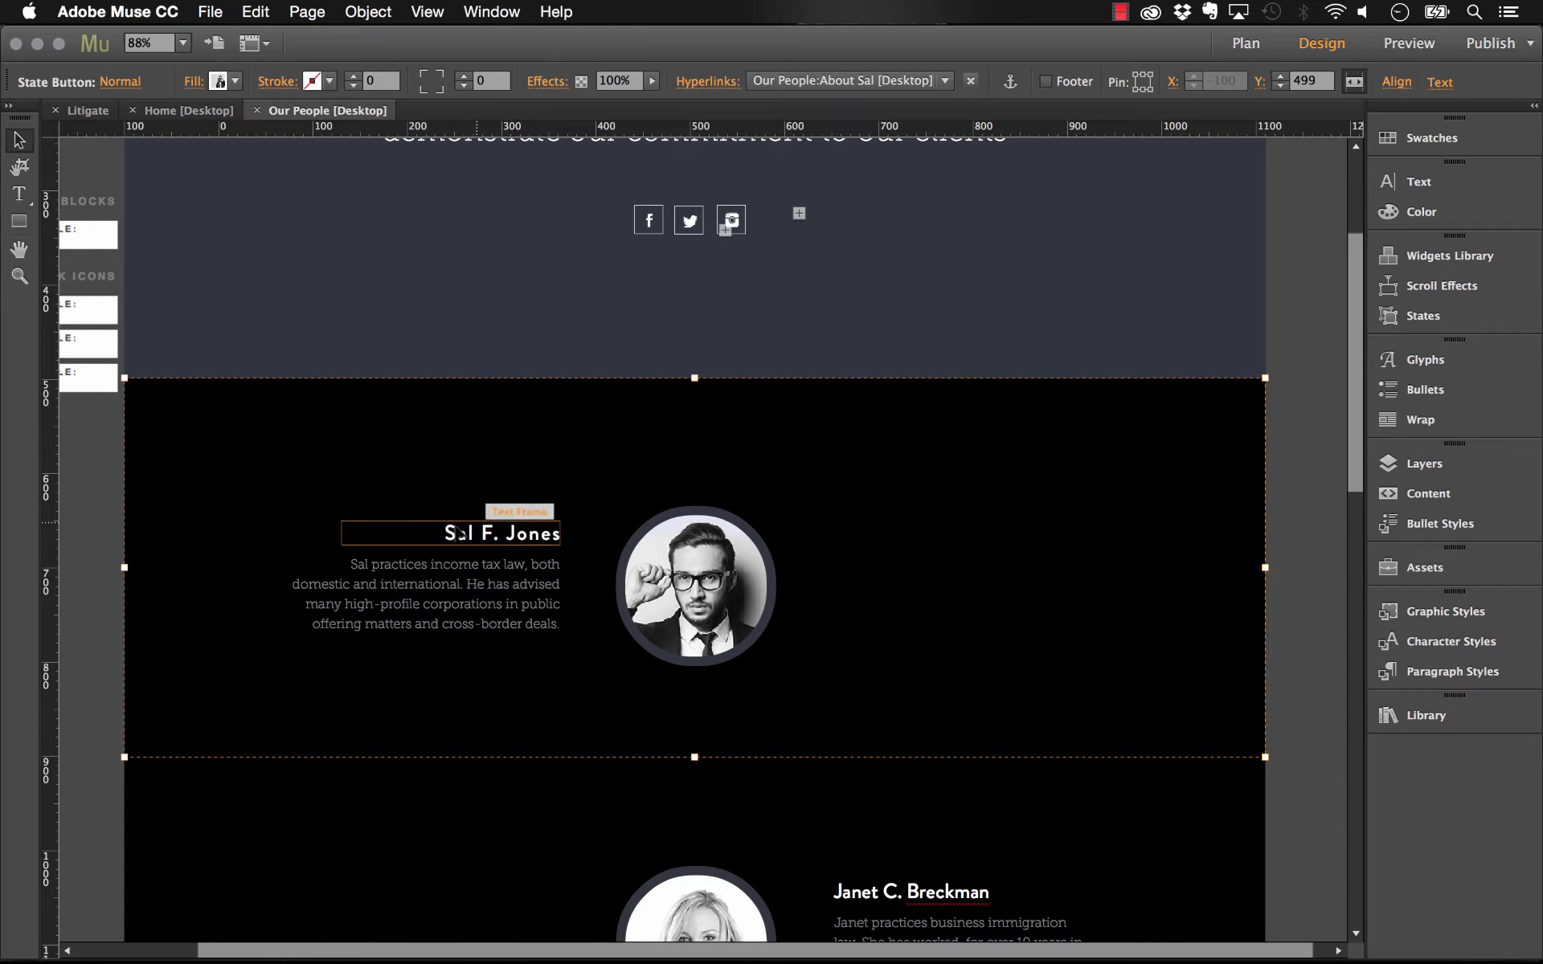
pyautogui.click(128, 82)
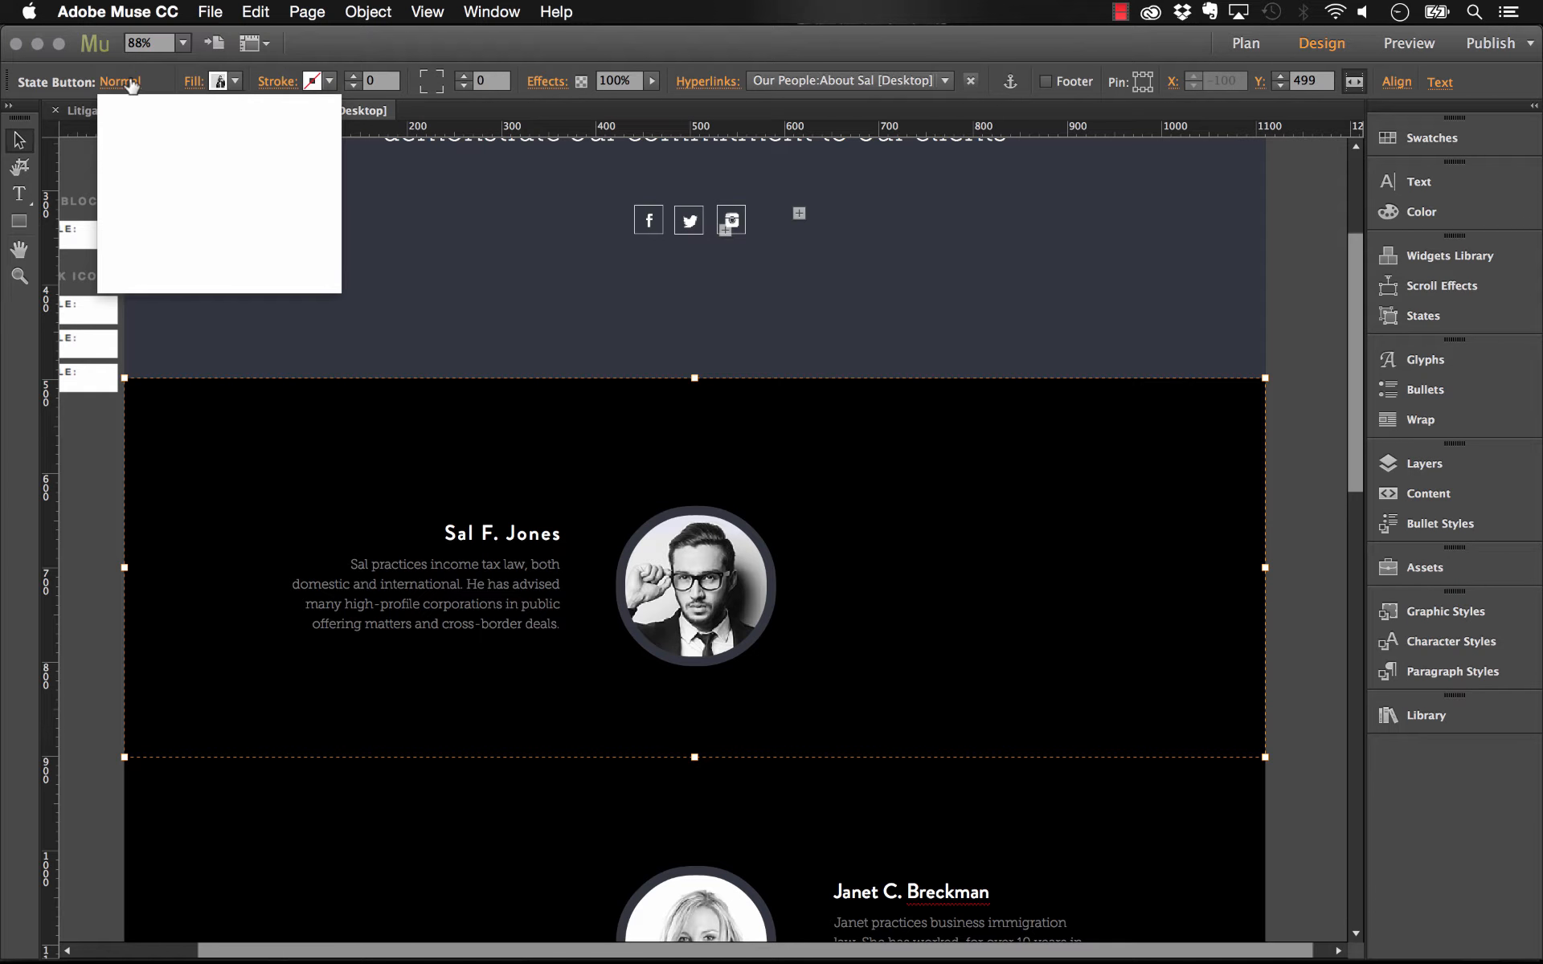
pyautogui.click(197, 161)
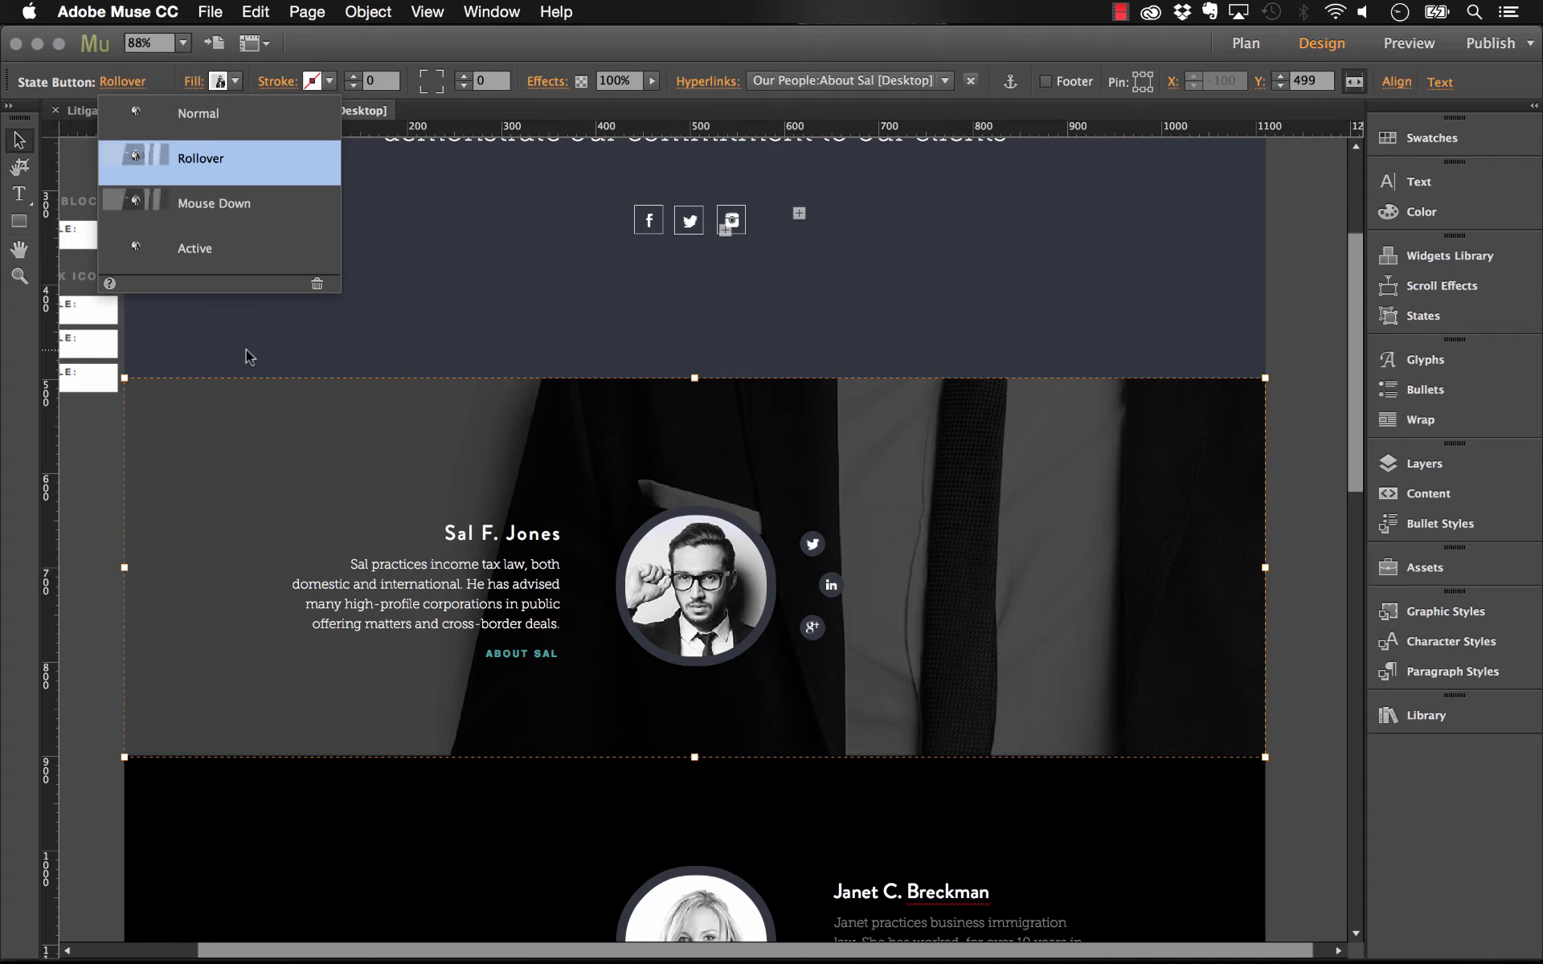
pyautogui.click(83, 461)
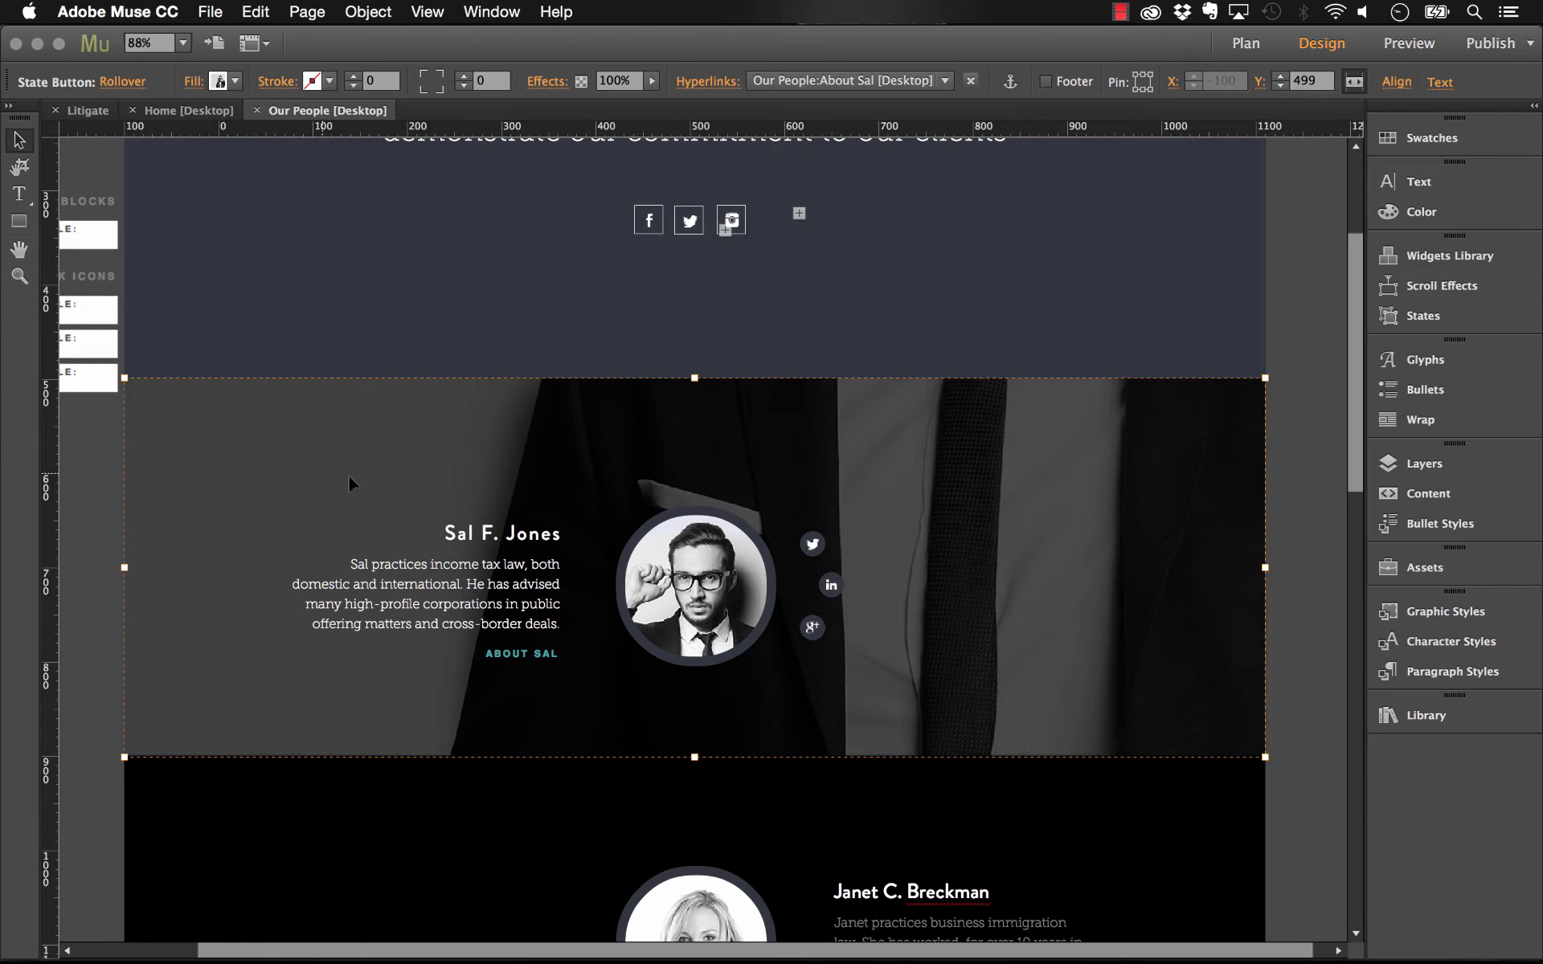
# - Switch to Chrome and view the first team member's block on the live Our People page
pyautogui.hscroll(-2, 360, 478)
pyautogui.hscroll(-2, 361, 480)
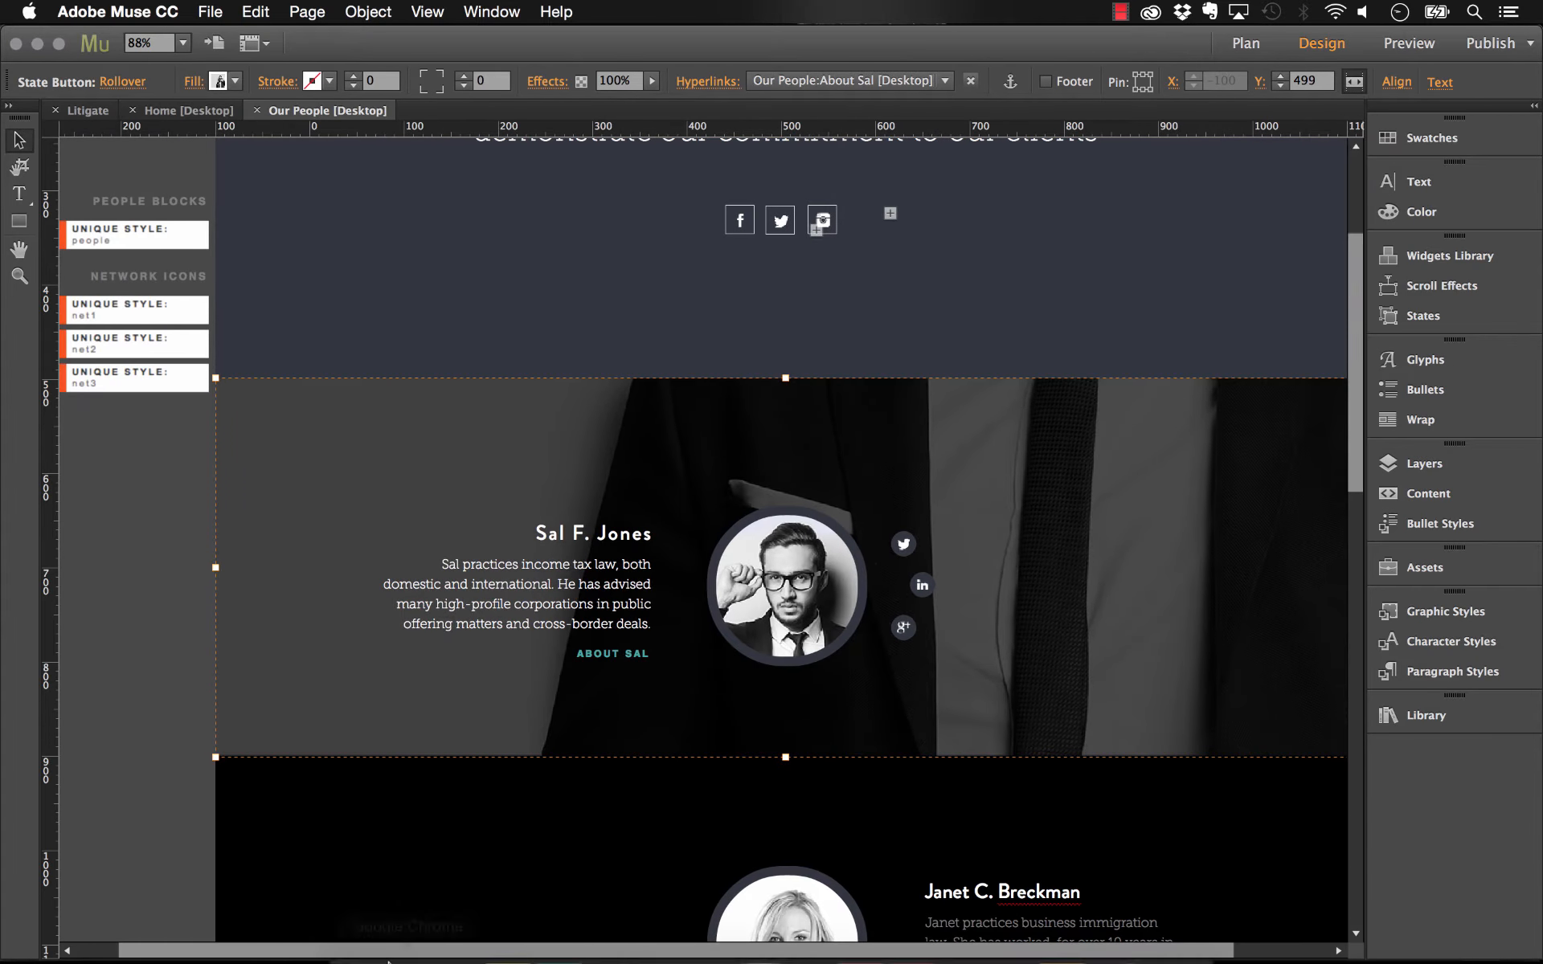
pyautogui.click(407, 936)
pyautogui.scroll(2, 498, 363)
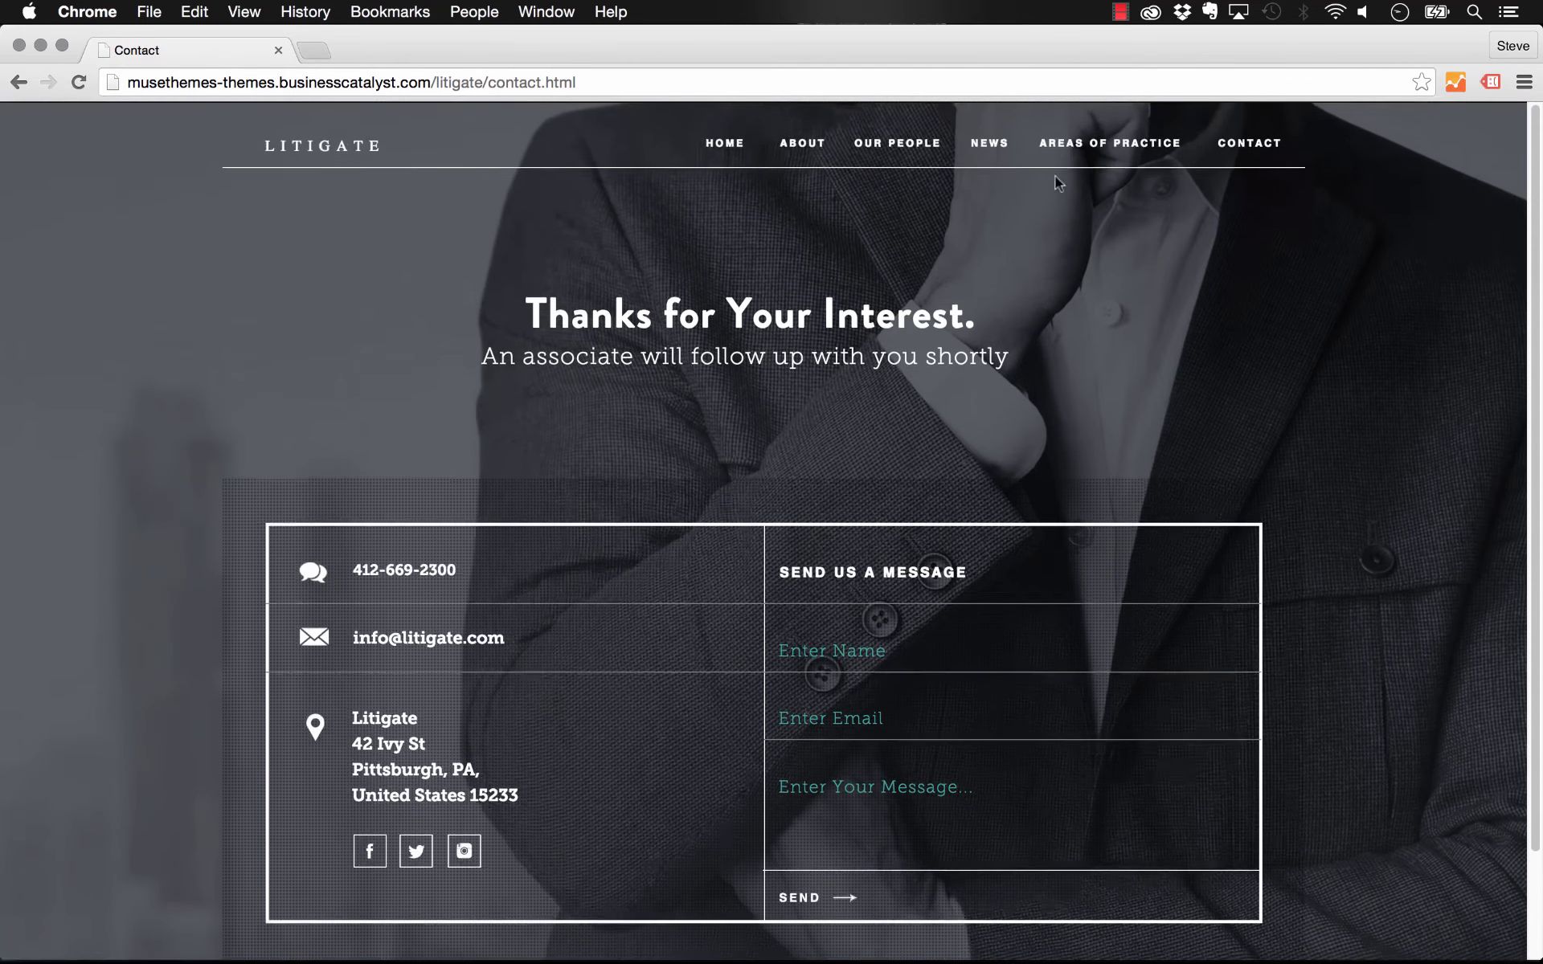
pyautogui.click(899, 129)
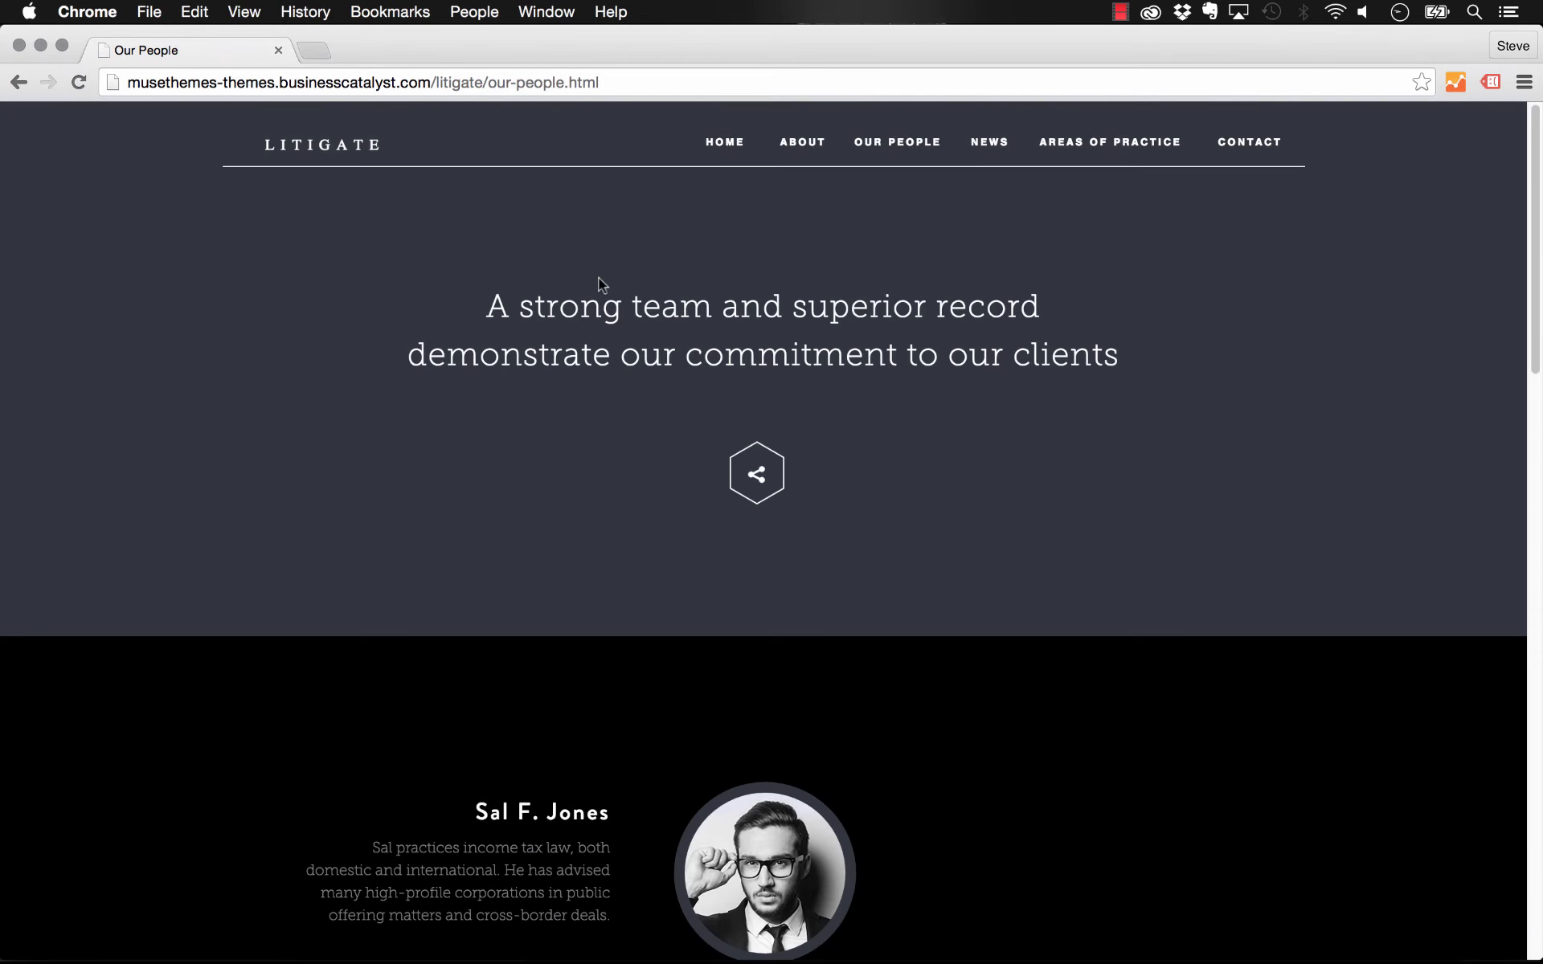
pyautogui.scroll(-4, 598, 277)
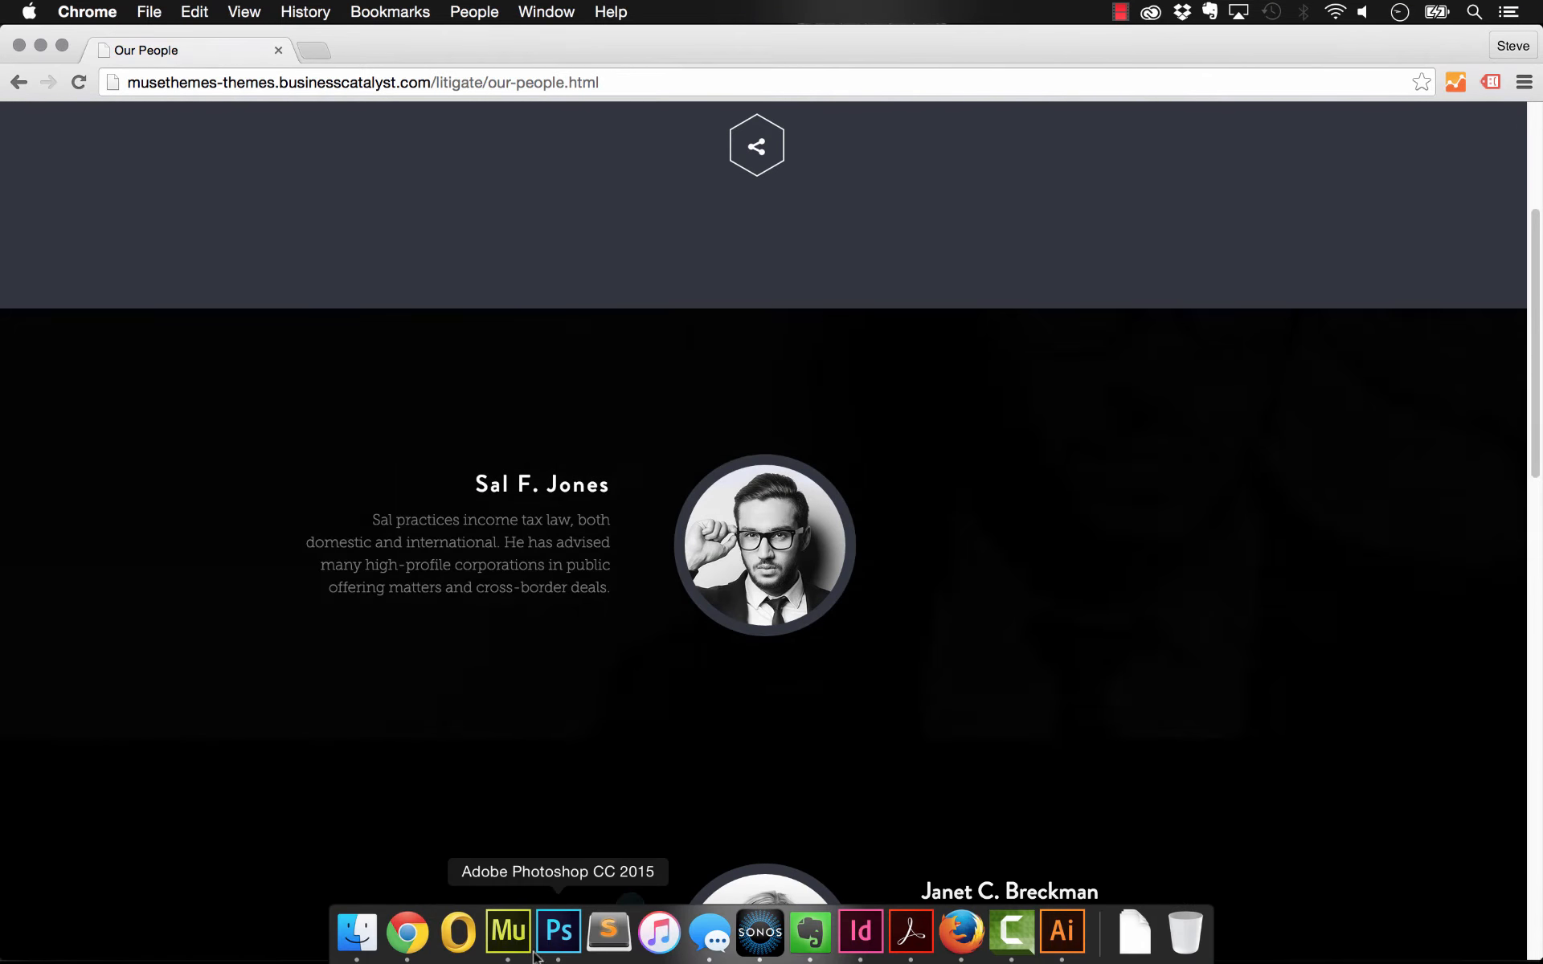
# - Return to Adobe Muse and inspect the people graphic style of the selected state button beside the page's unique style widgets
pyautogui.click(508, 935)
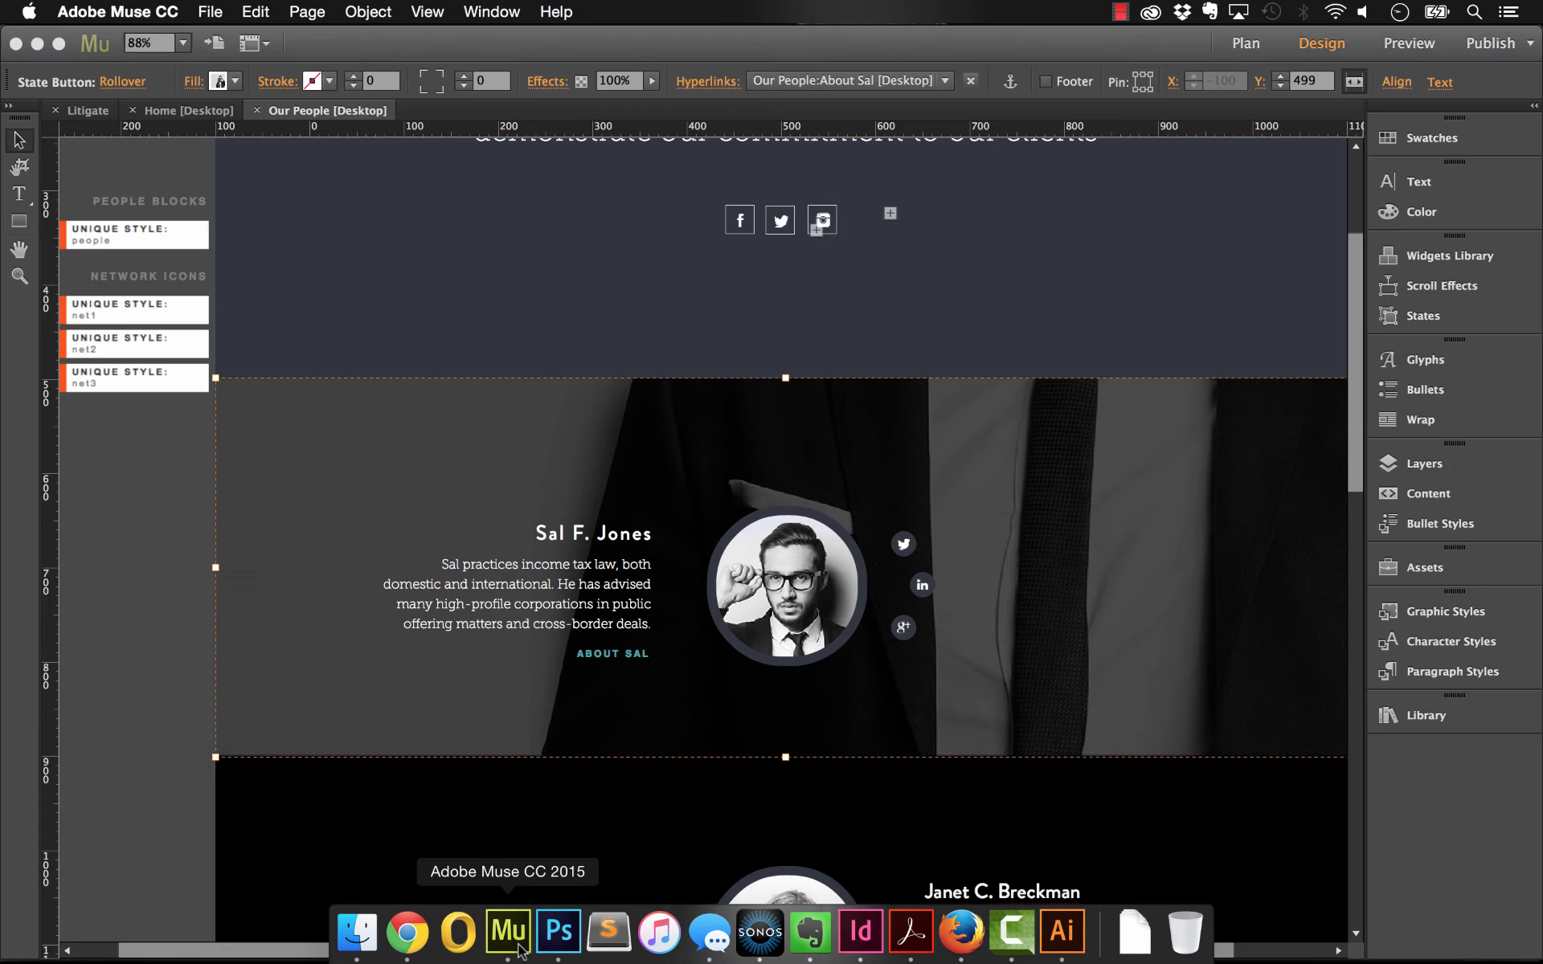
pyautogui.scroll(2, 460, 457)
pyautogui.hscroll(-1, 459, 456)
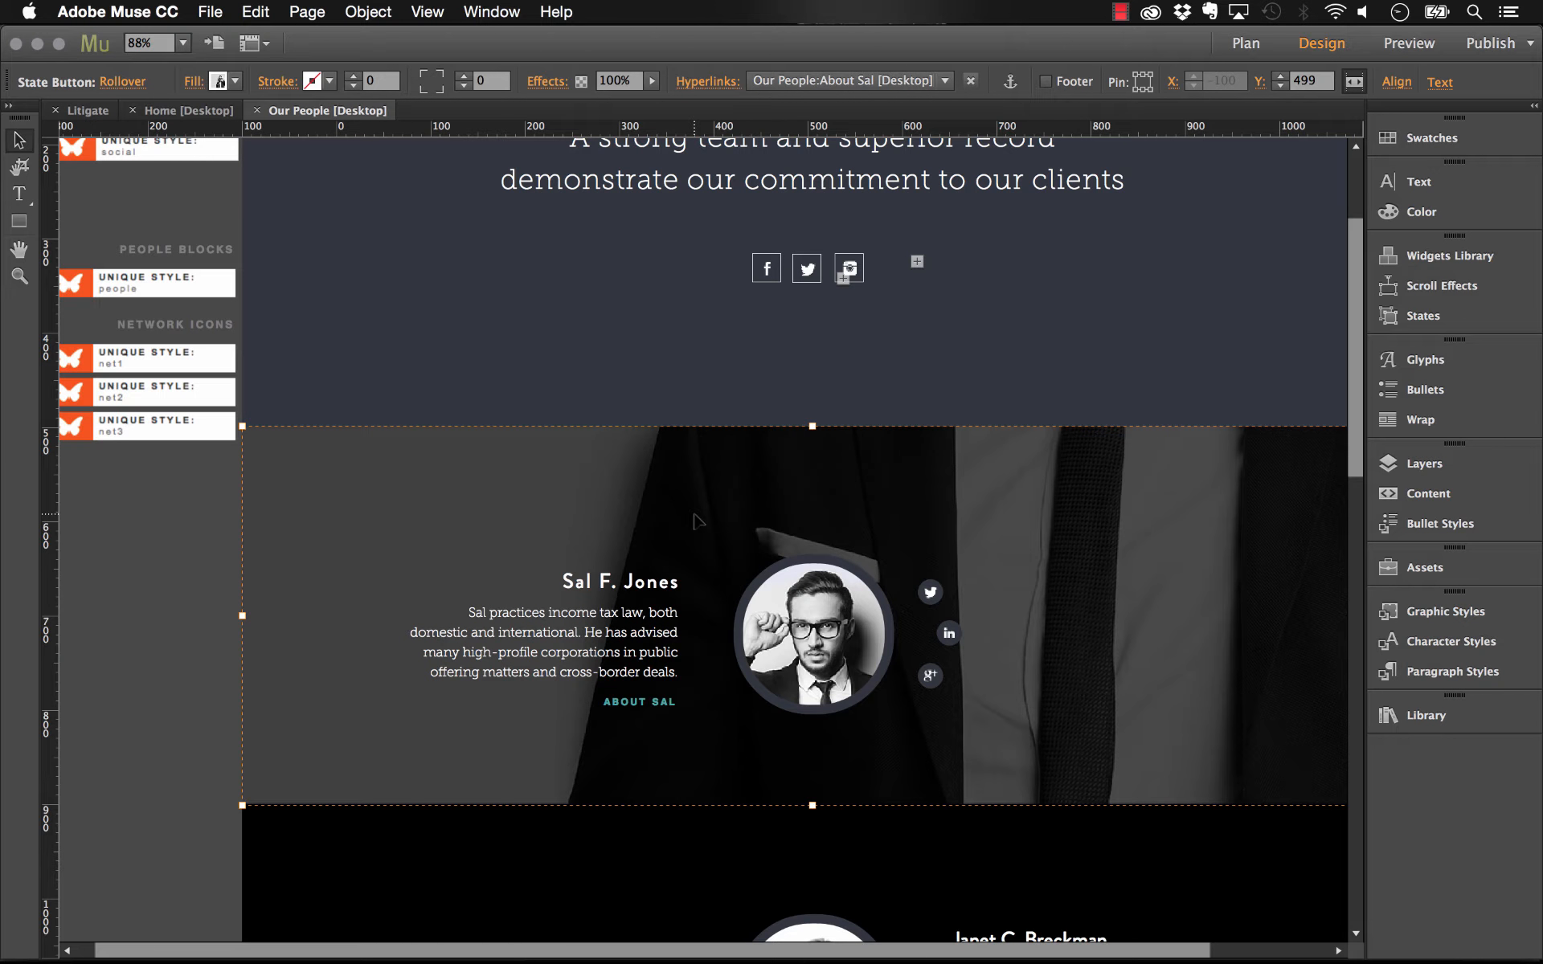
pyautogui.click(1412, 614)
pyautogui.moveTo(1060, 732)
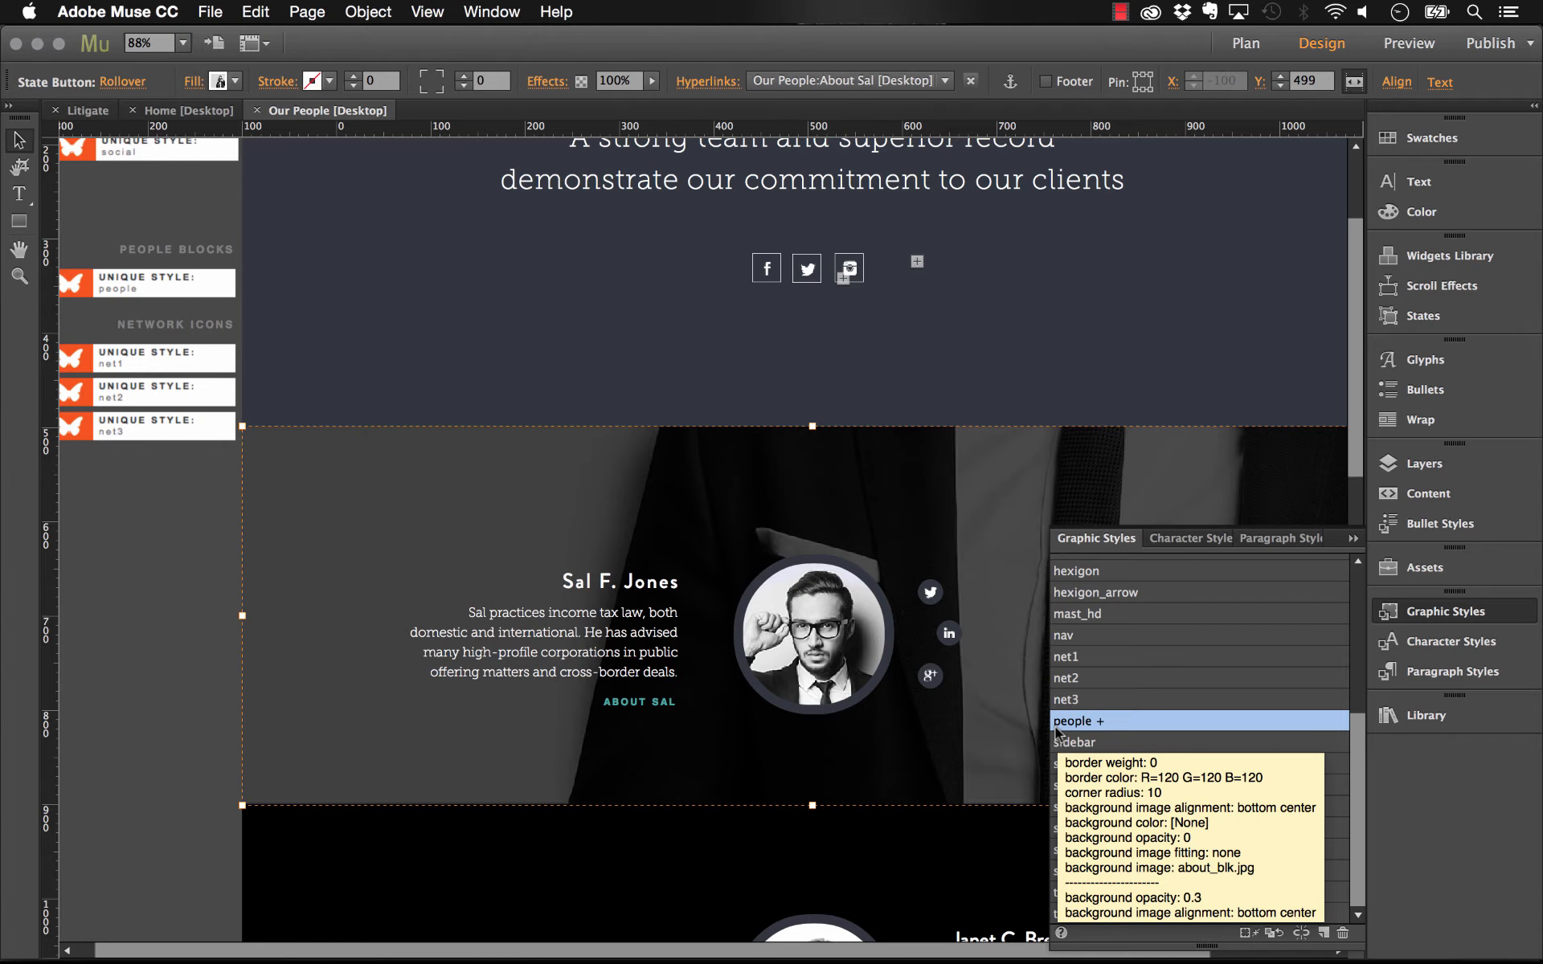
pyautogui.scroll(3, 365, 589)
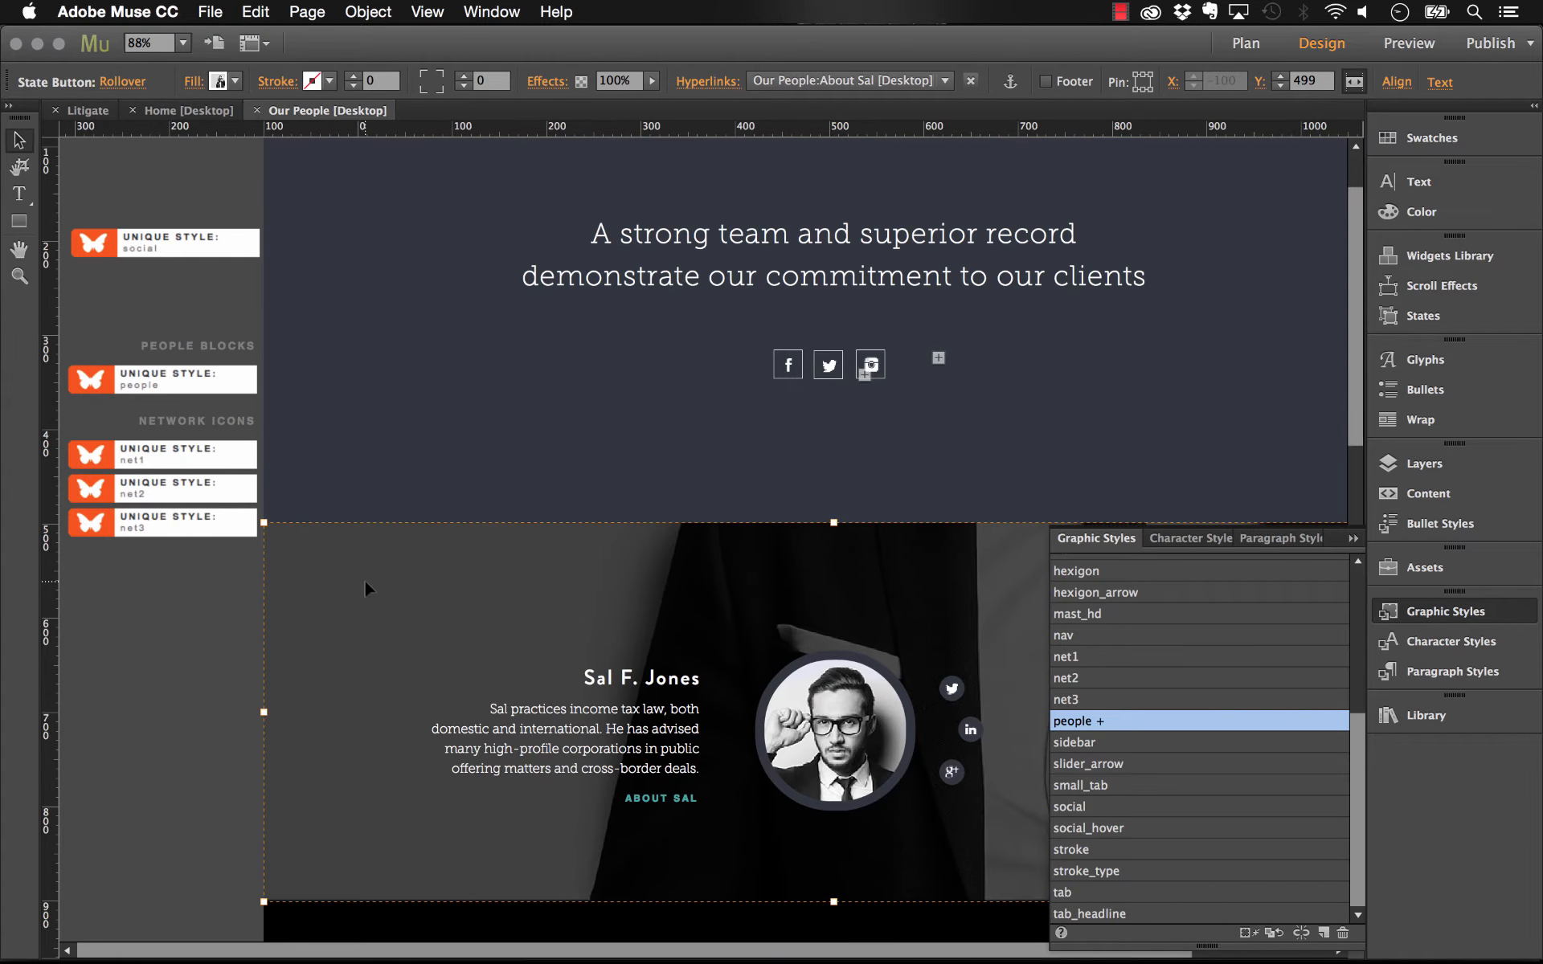
# - Compare the people unique style widget with the first team member's state button, display the button's Rollover state and inspect its image fill
pyautogui.click(137, 381)
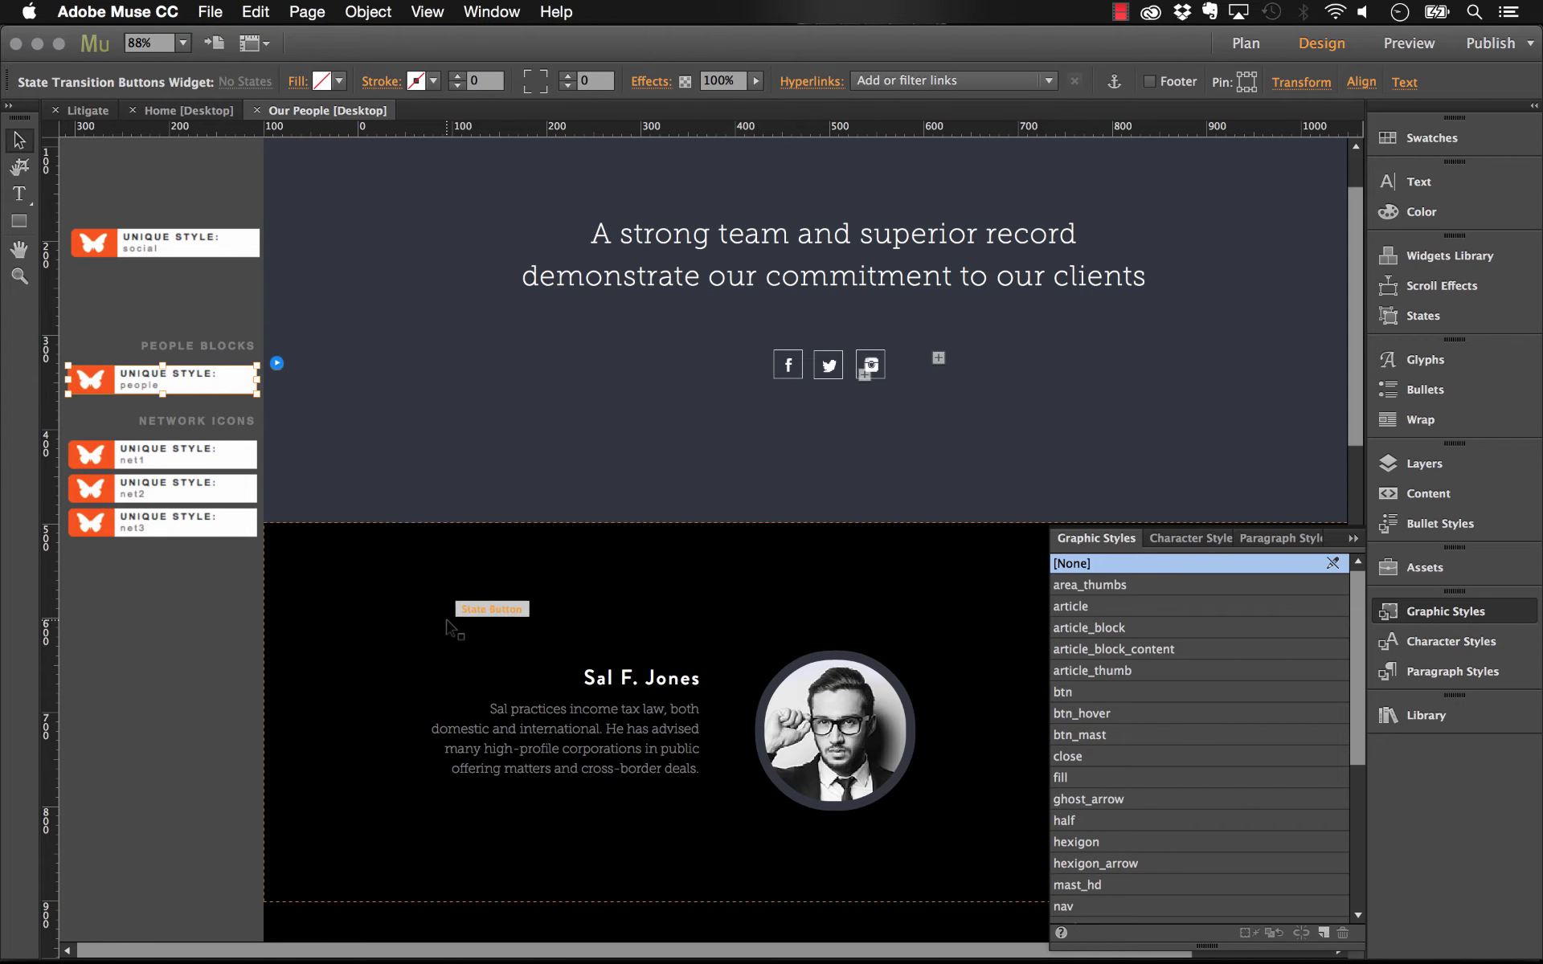
pyautogui.click(369, 585)
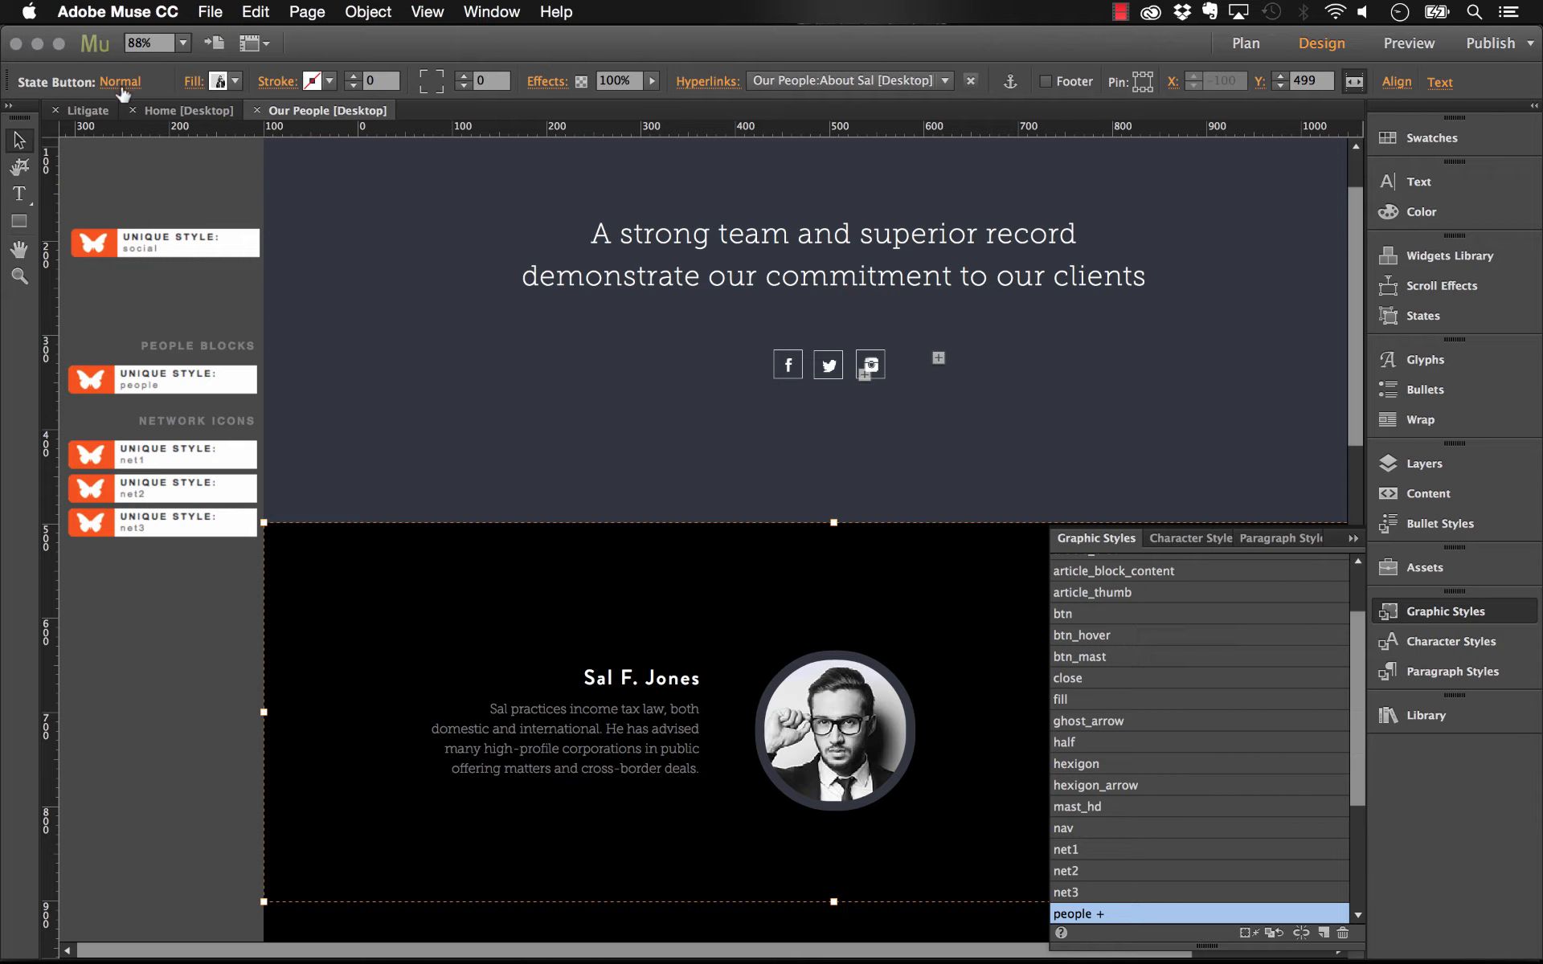
pyautogui.click(120, 82)
pyautogui.click(193, 168)
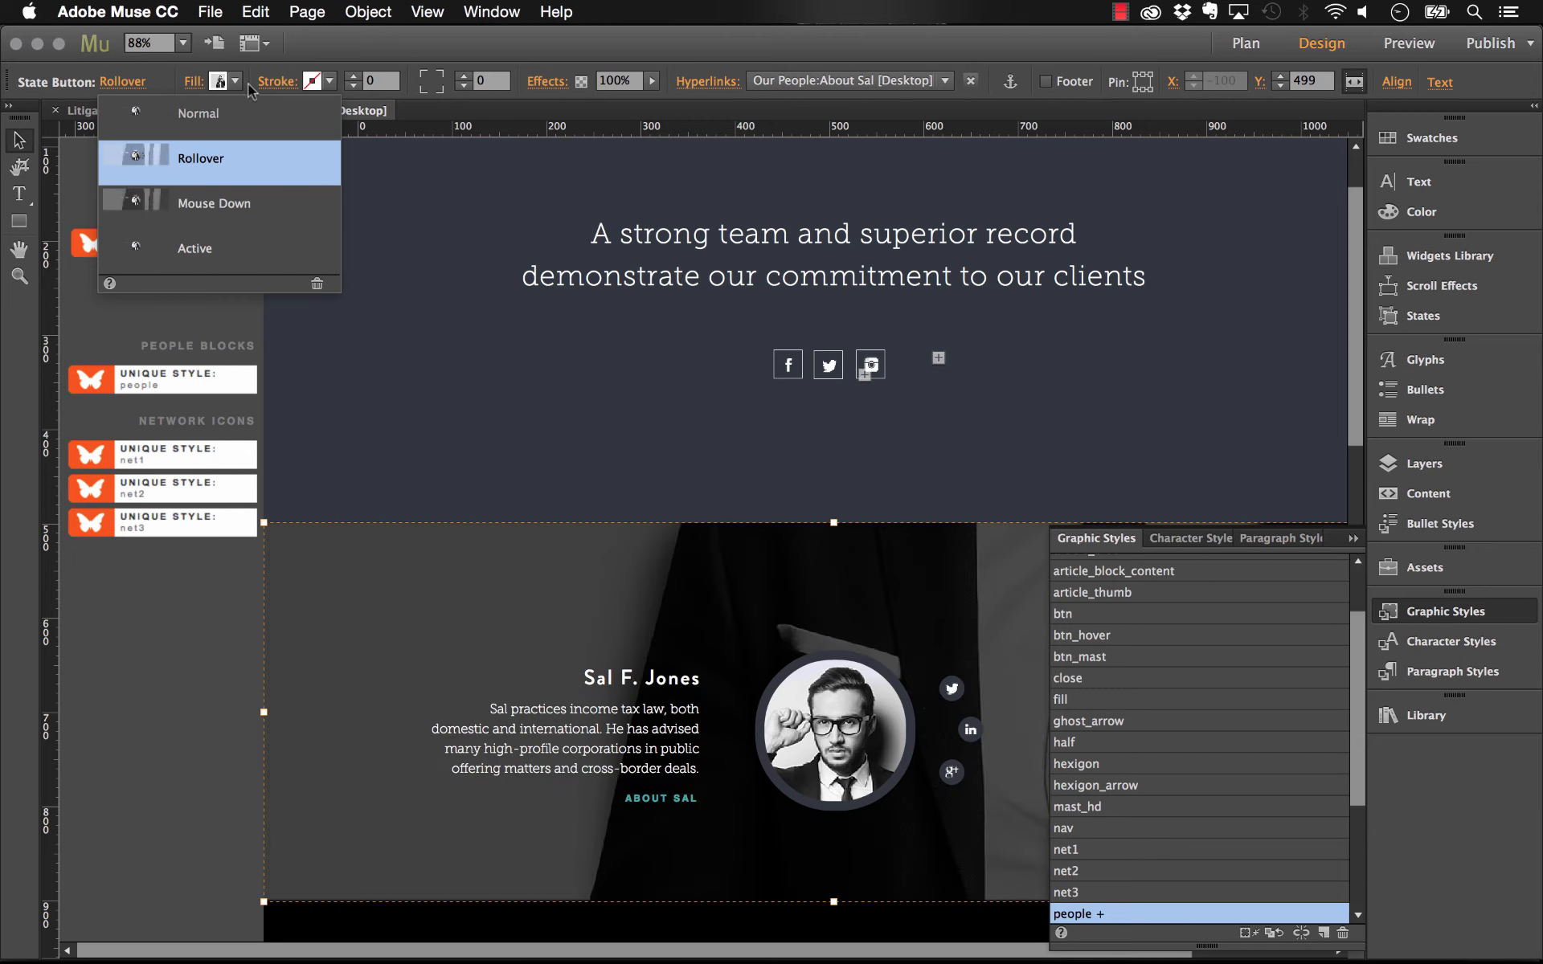
pyautogui.click(193, 83)
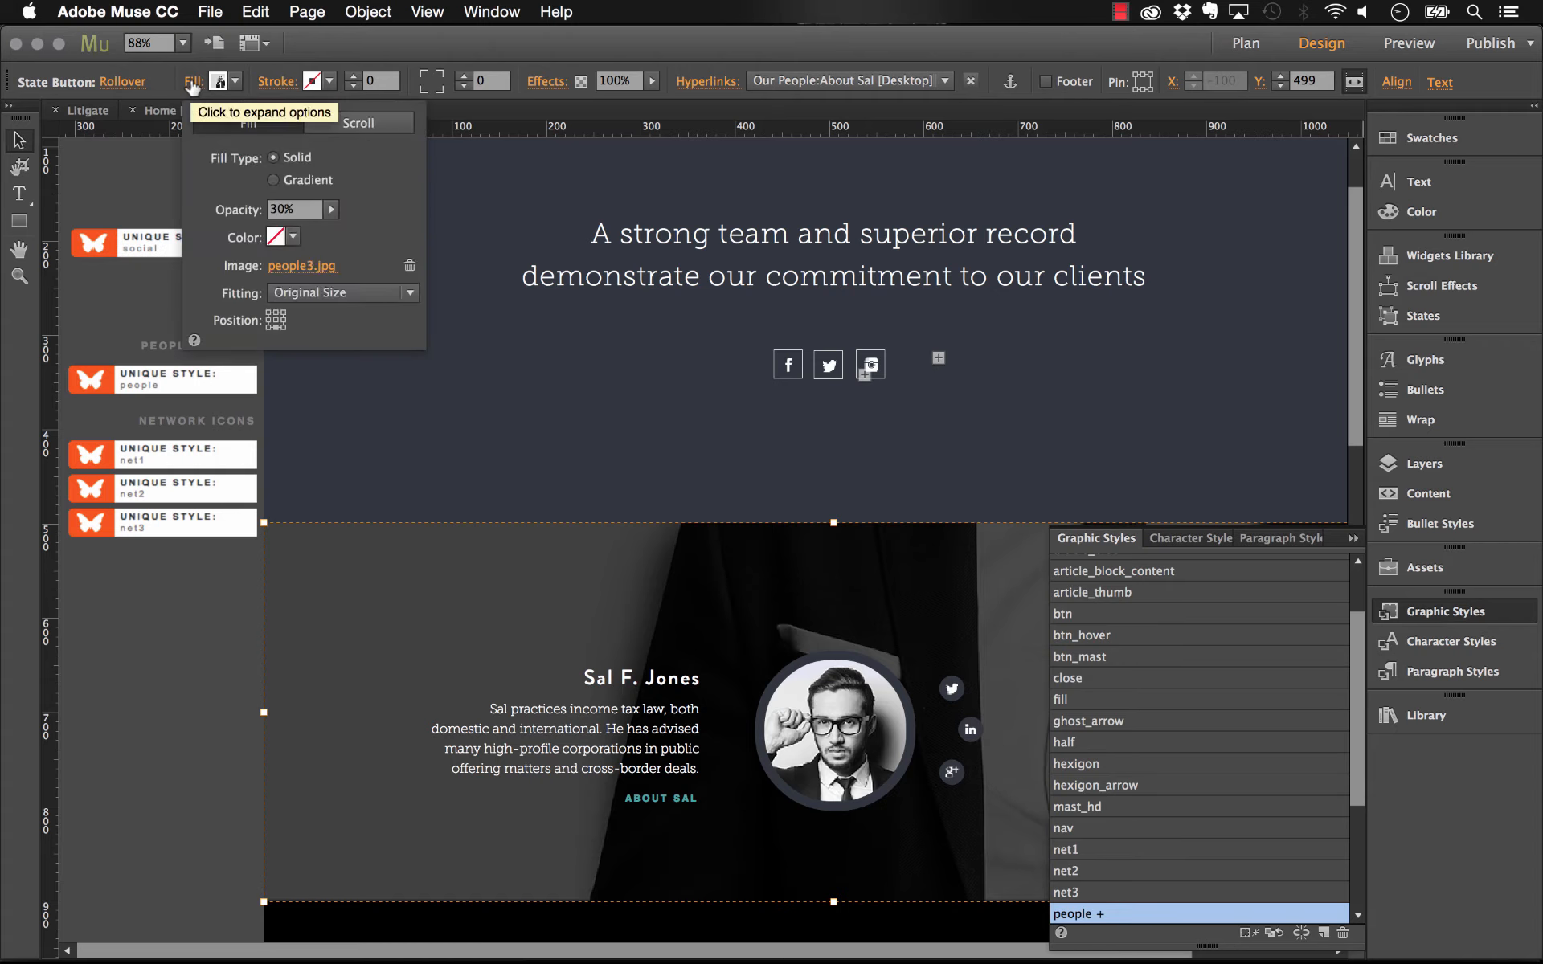
pyautogui.click(193, 85)
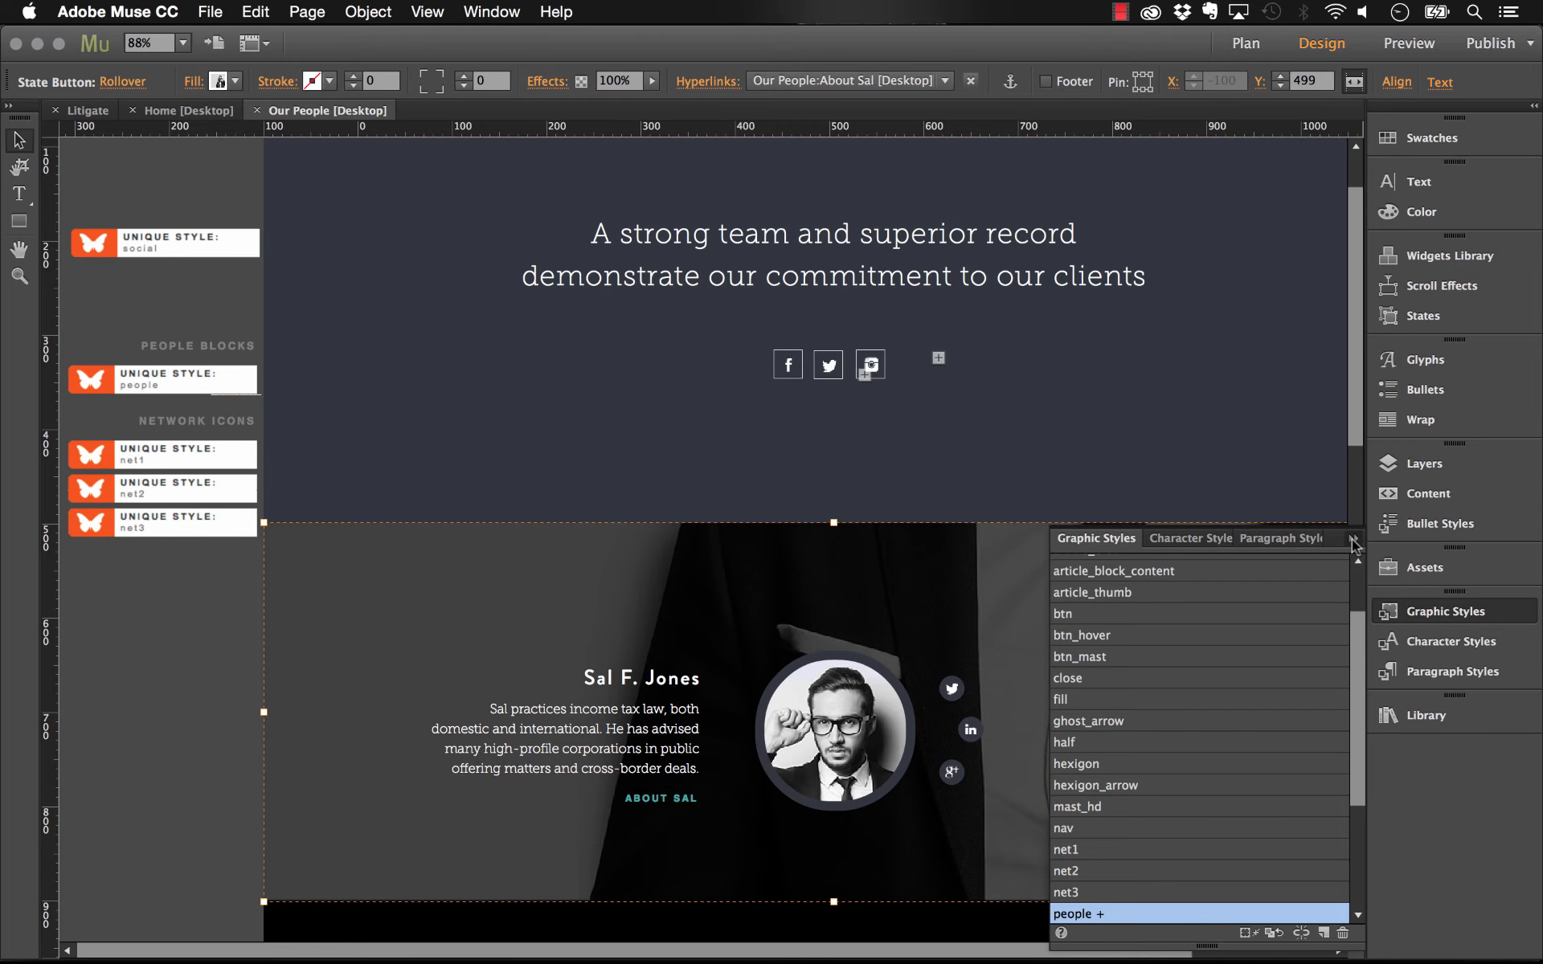
# - Close the graphic styles list and look through the team member blocks on the Our People page
pyautogui.click(1353, 538)
pyautogui.scroll(-10, 970, 619)
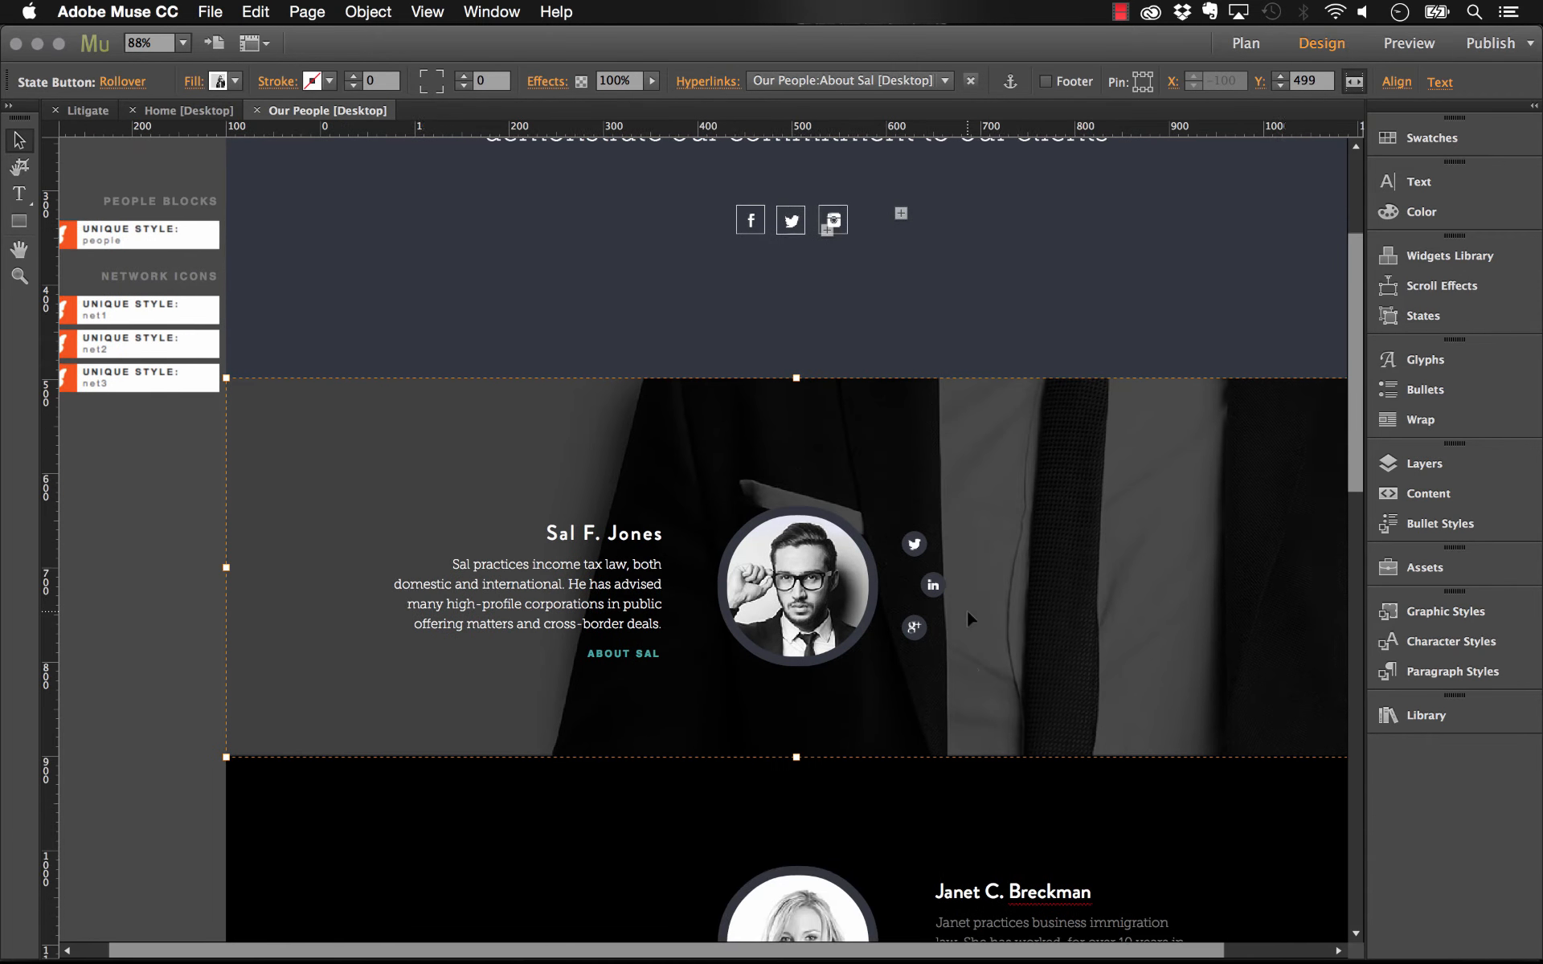
pyautogui.scroll(-12, 966, 609)
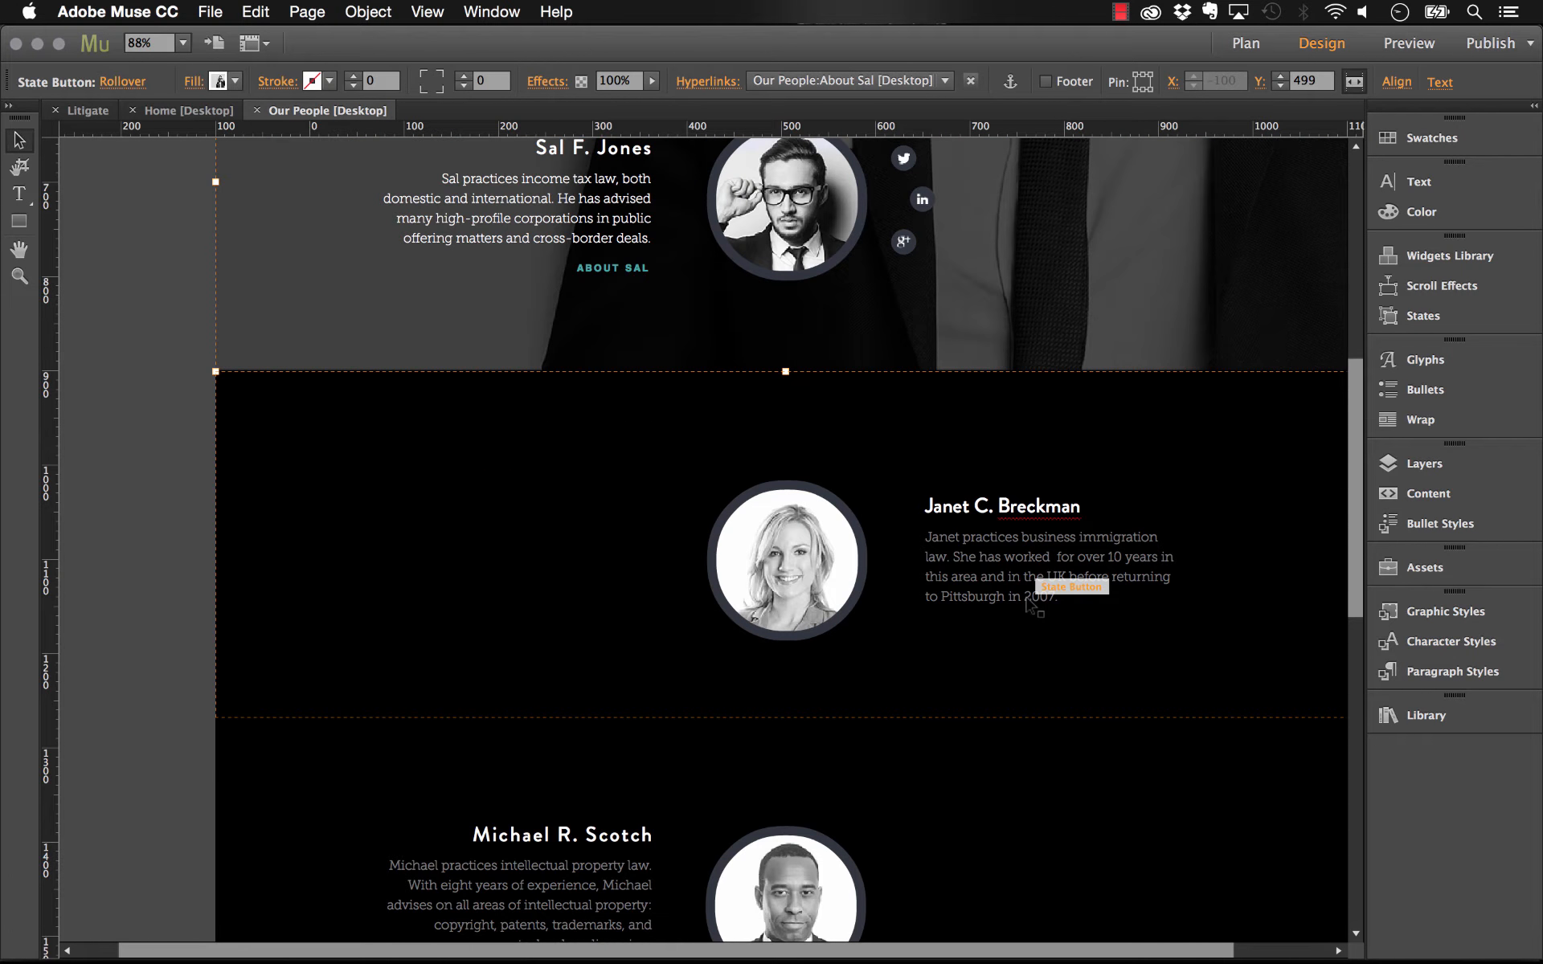
pyautogui.scroll(20, 989, 482)
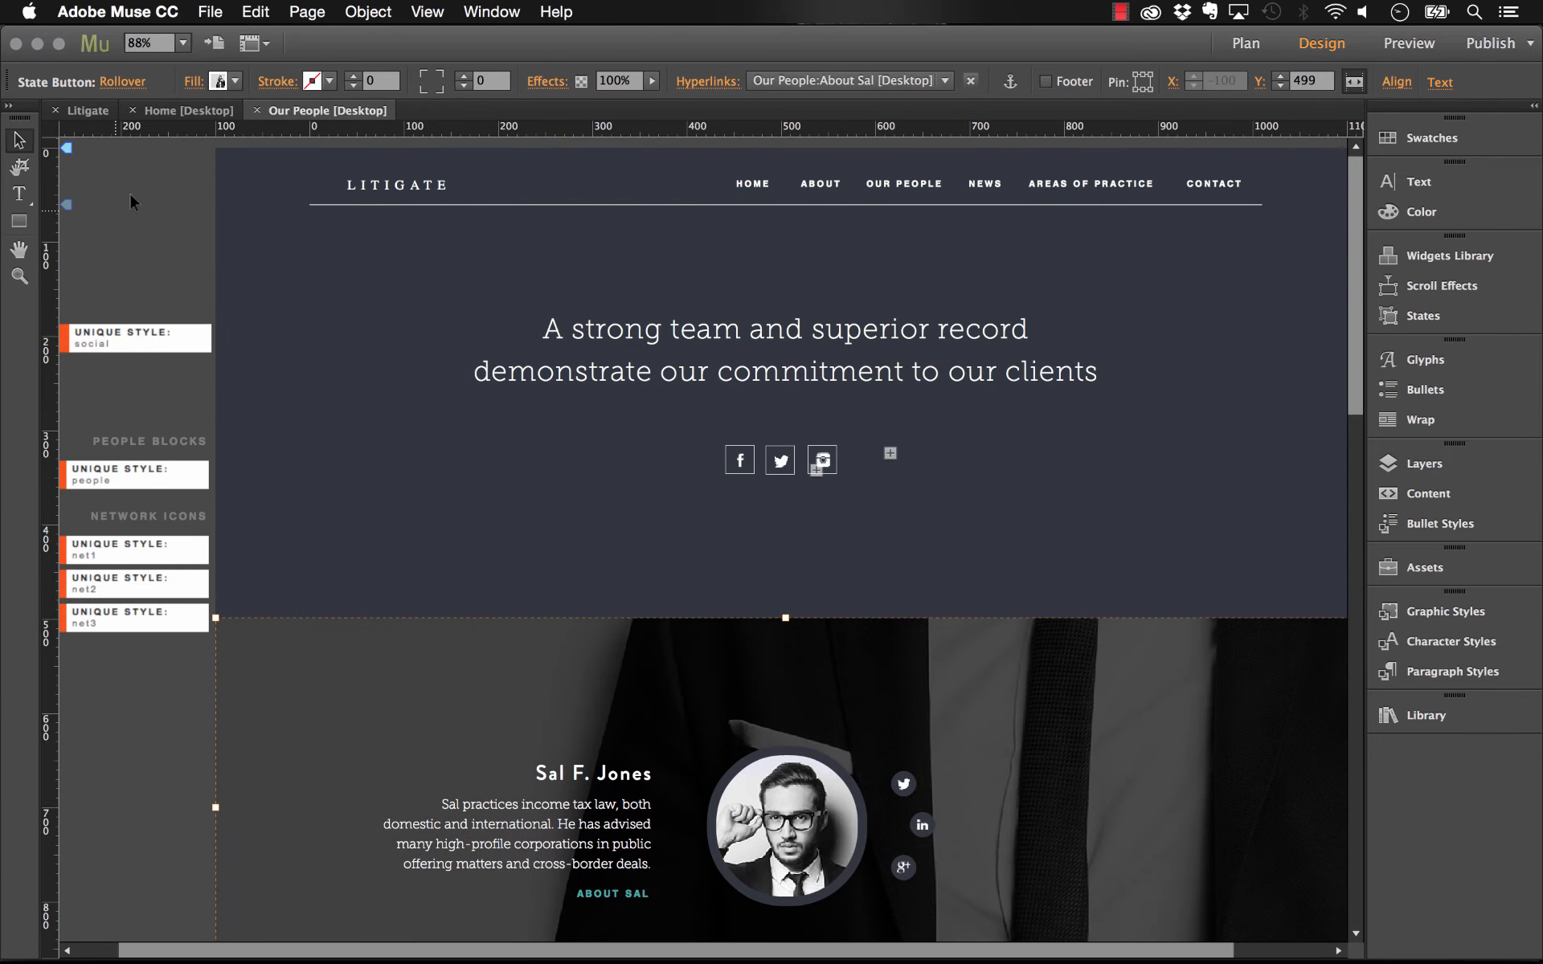
# - Open the About desktop page from the site plan and set its zoom to 88%
pyautogui.click(88, 110)
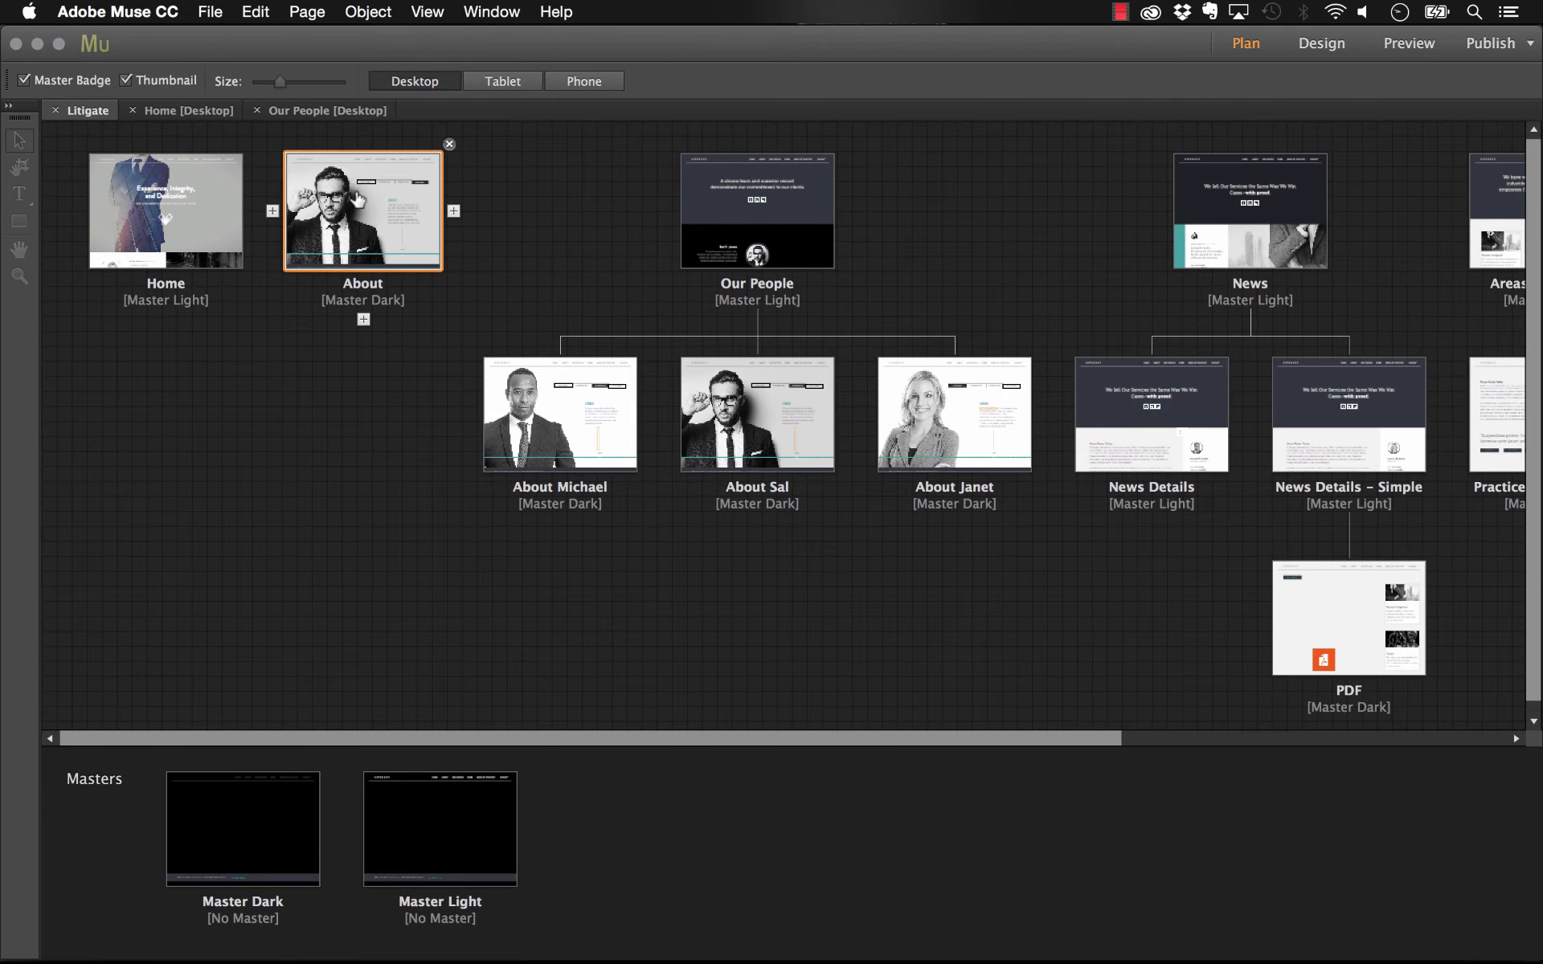
pyautogui.doubleClick(354, 195)
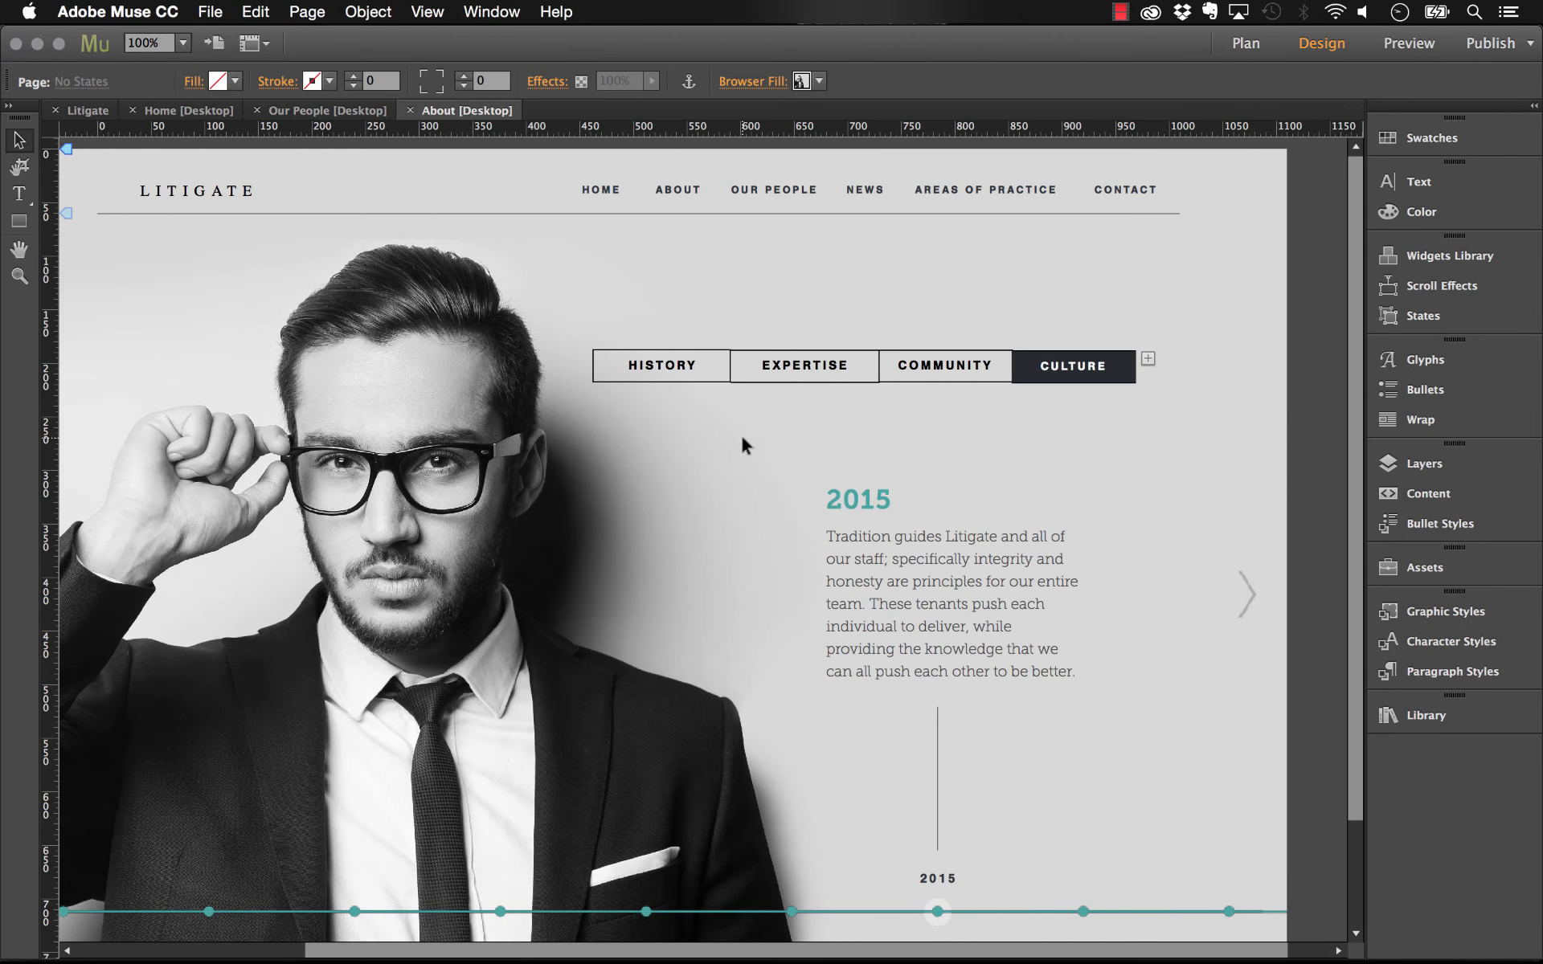
pyautogui.scroll(-1, 741, 440)
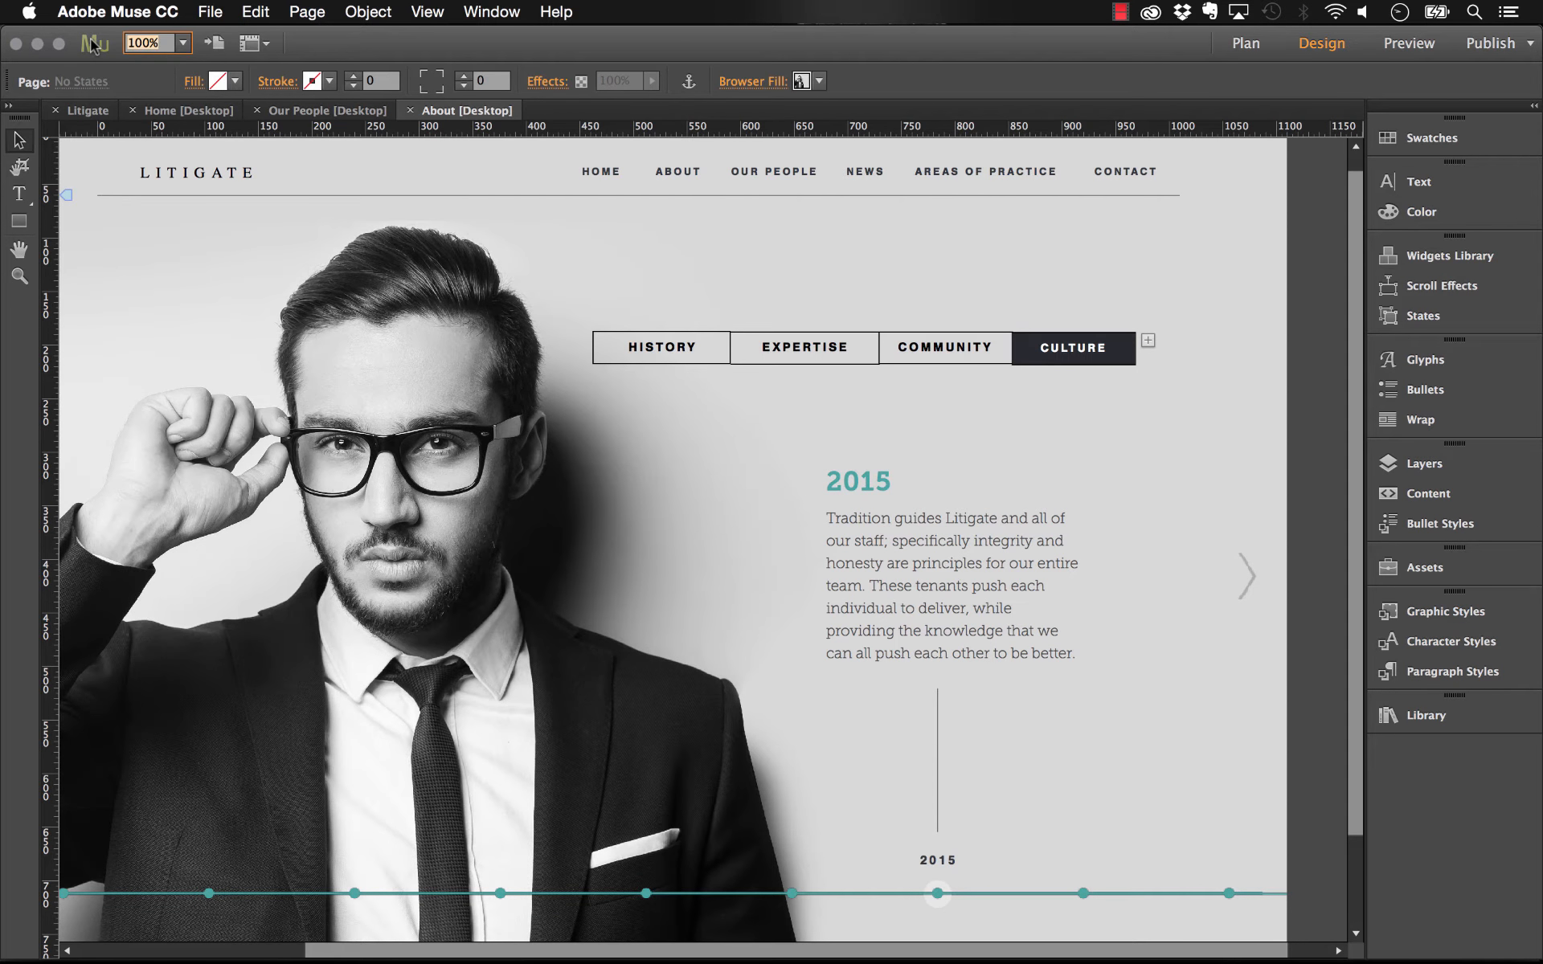
pyautogui.write('88')
pyautogui.press('Return')
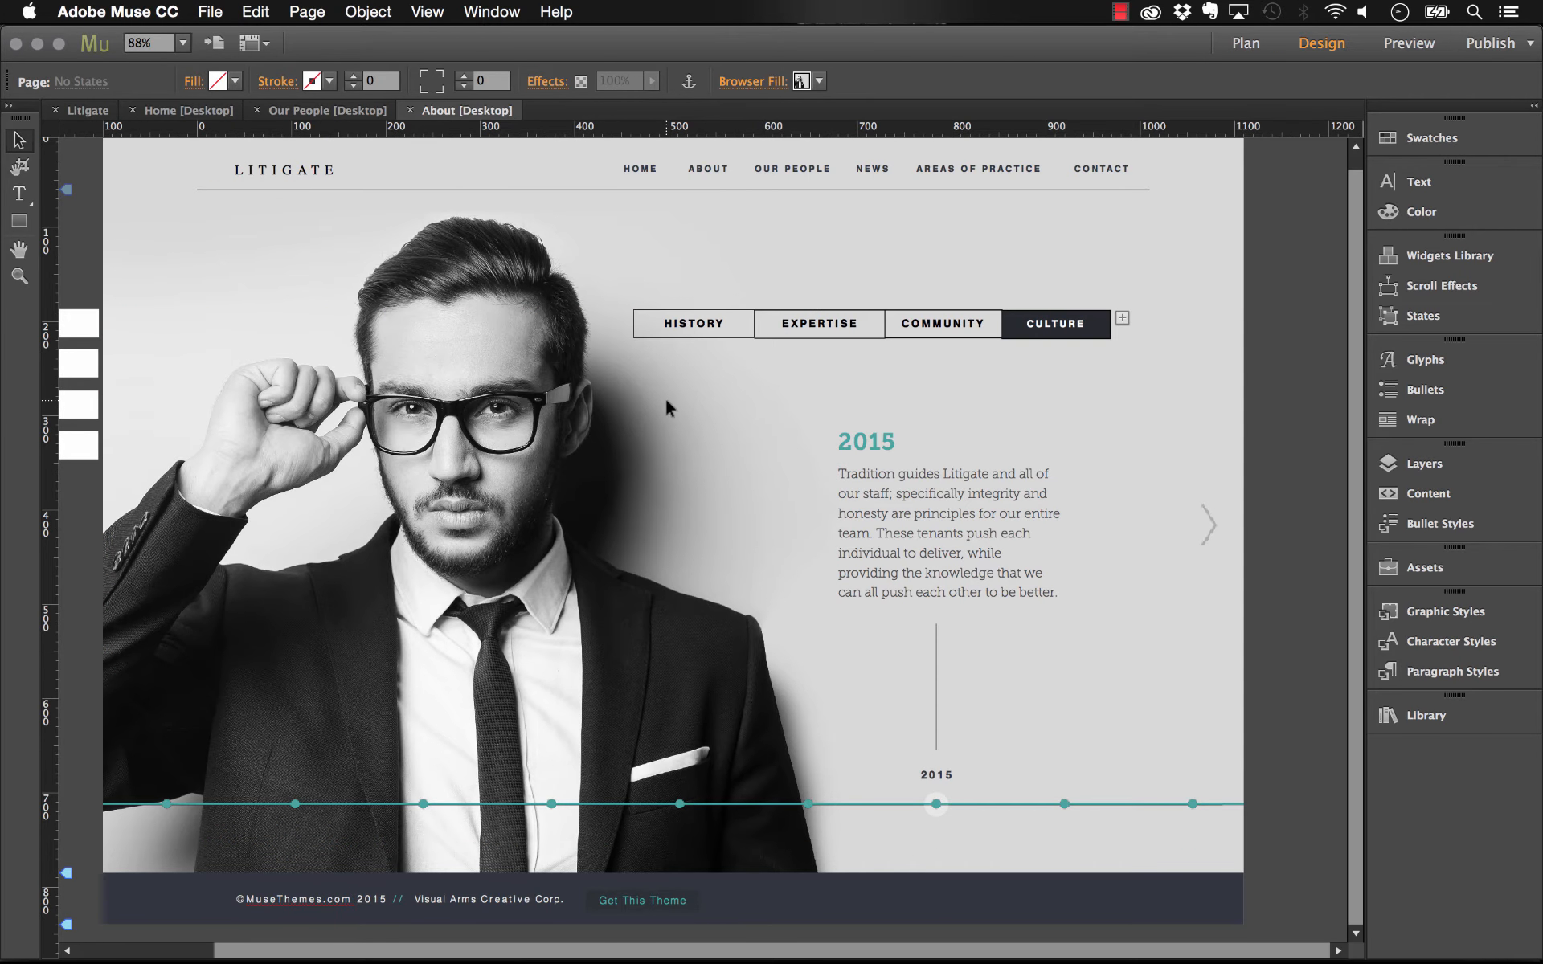
# - Select the About page's composition and activate its History, Expertise, Community and Culture triggers in turn
pyautogui.click(905, 469)
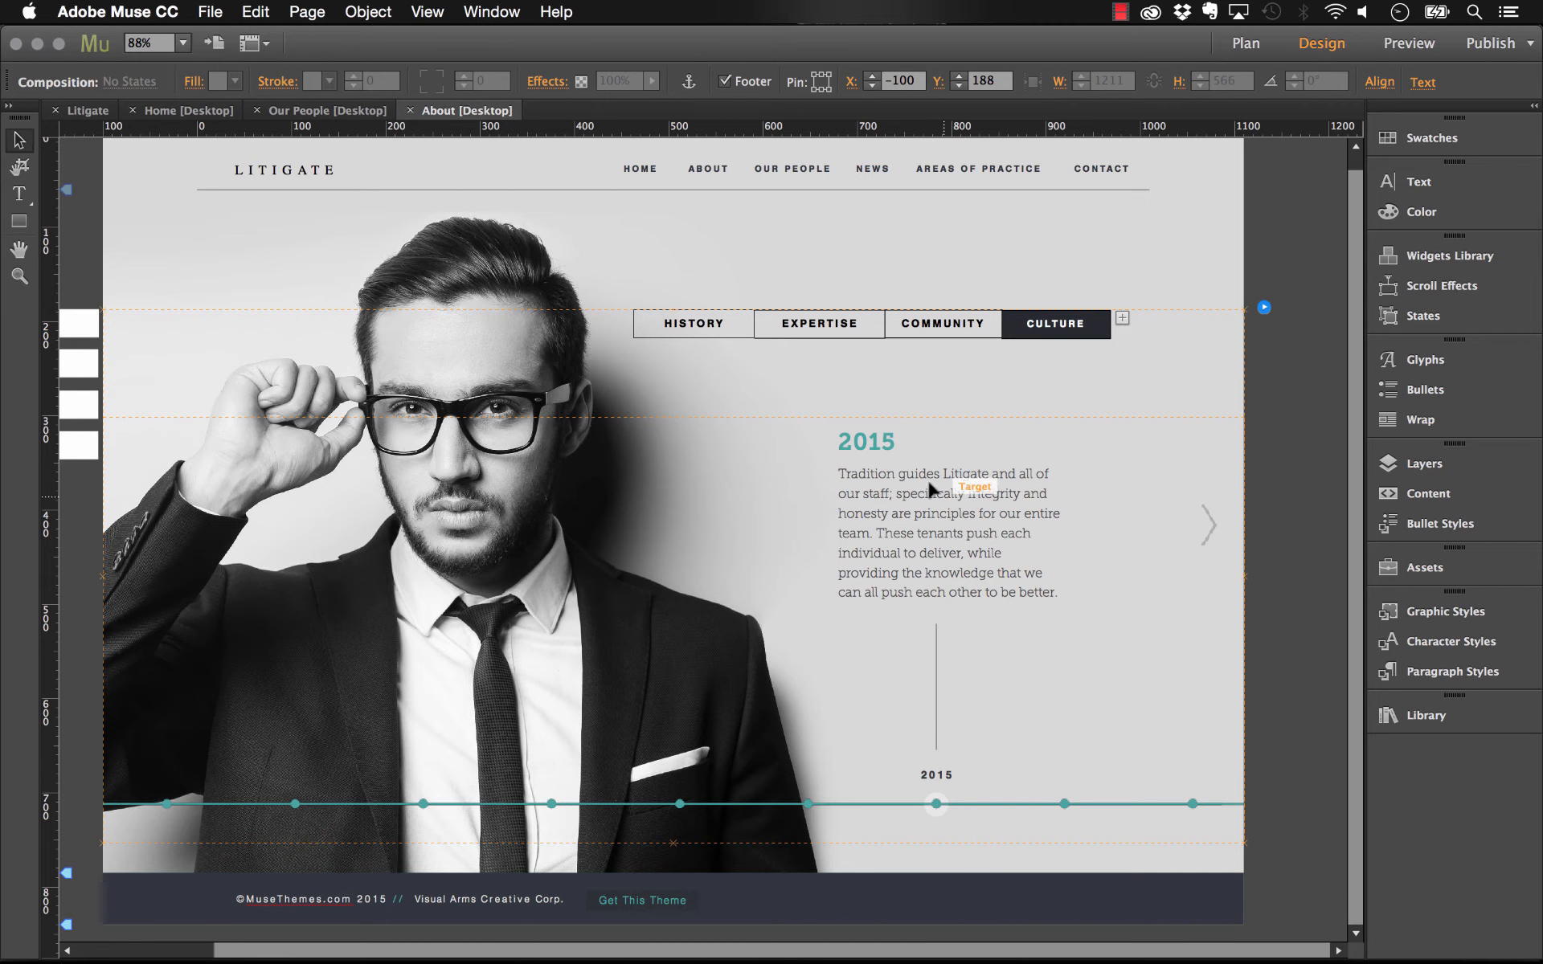
pyautogui.click(707, 328)
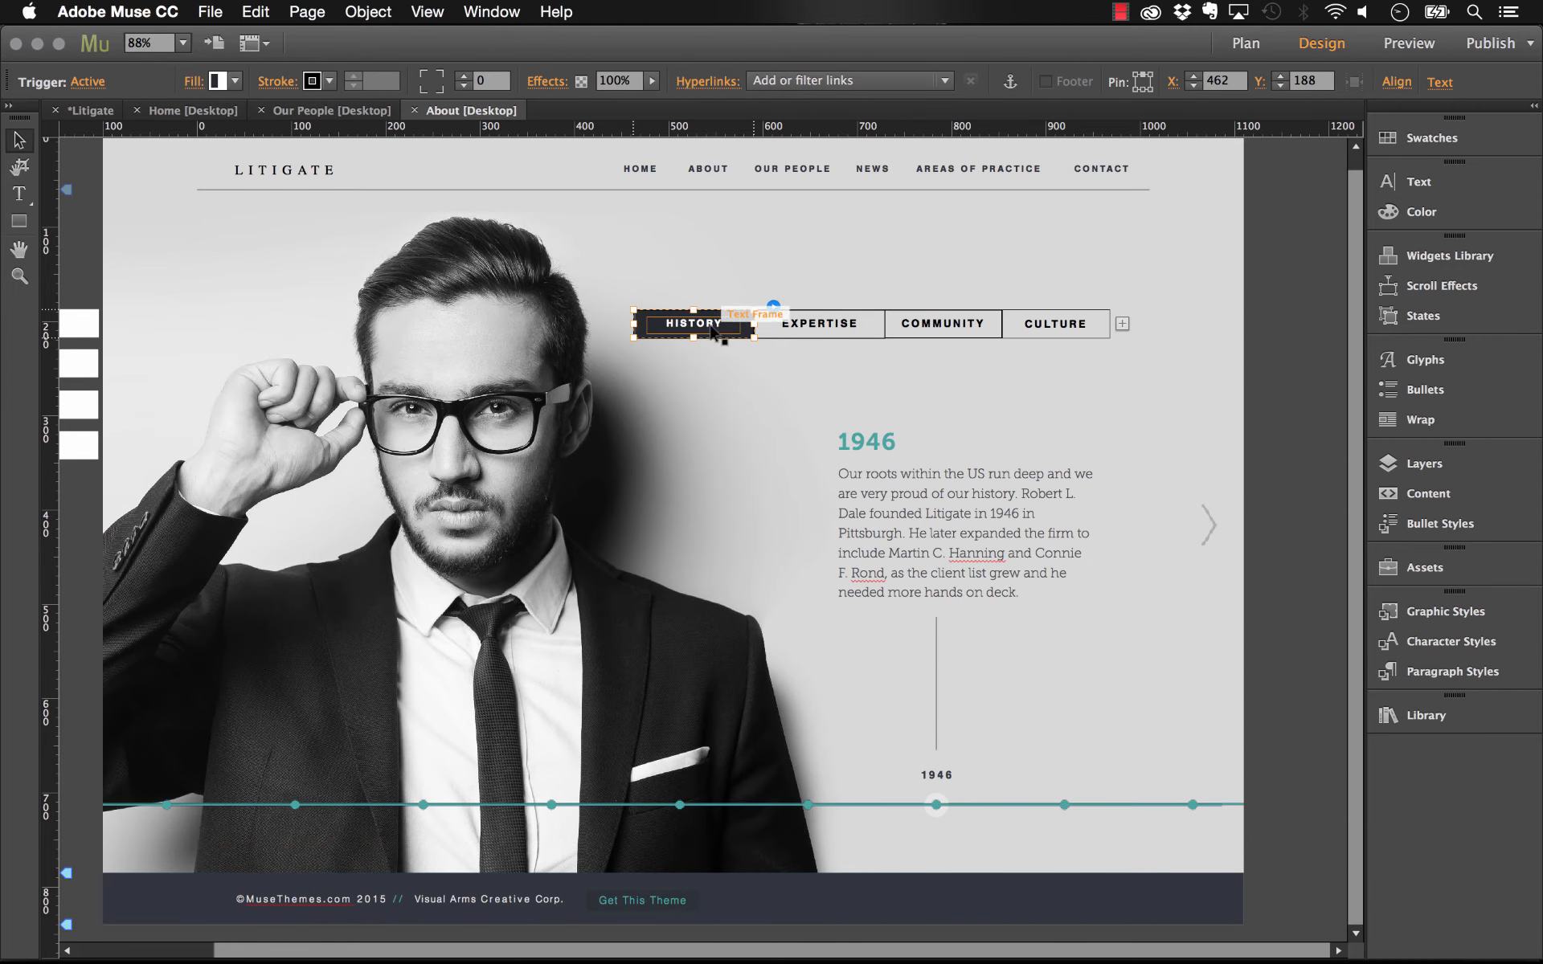
pyautogui.click(804, 328)
pyautogui.click(939, 328)
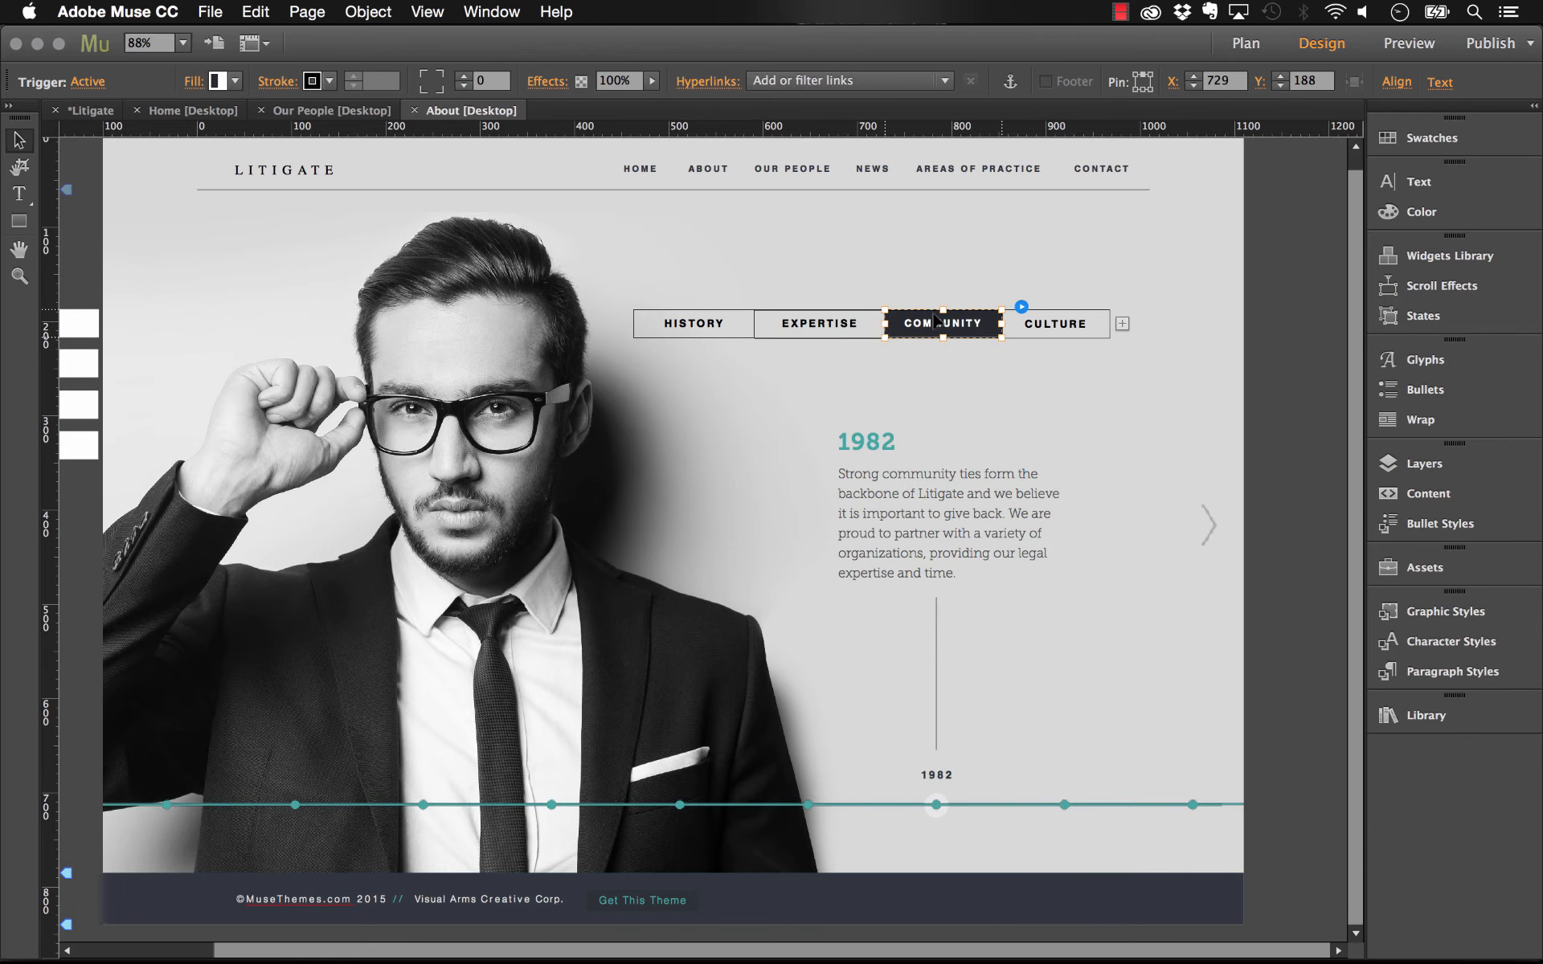
pyautogui.click(1062, 329)
# - Select the Culture target and expand the About layer and its Composition in the layers to show the targets and triggers
pyautogui.click(996, 553)
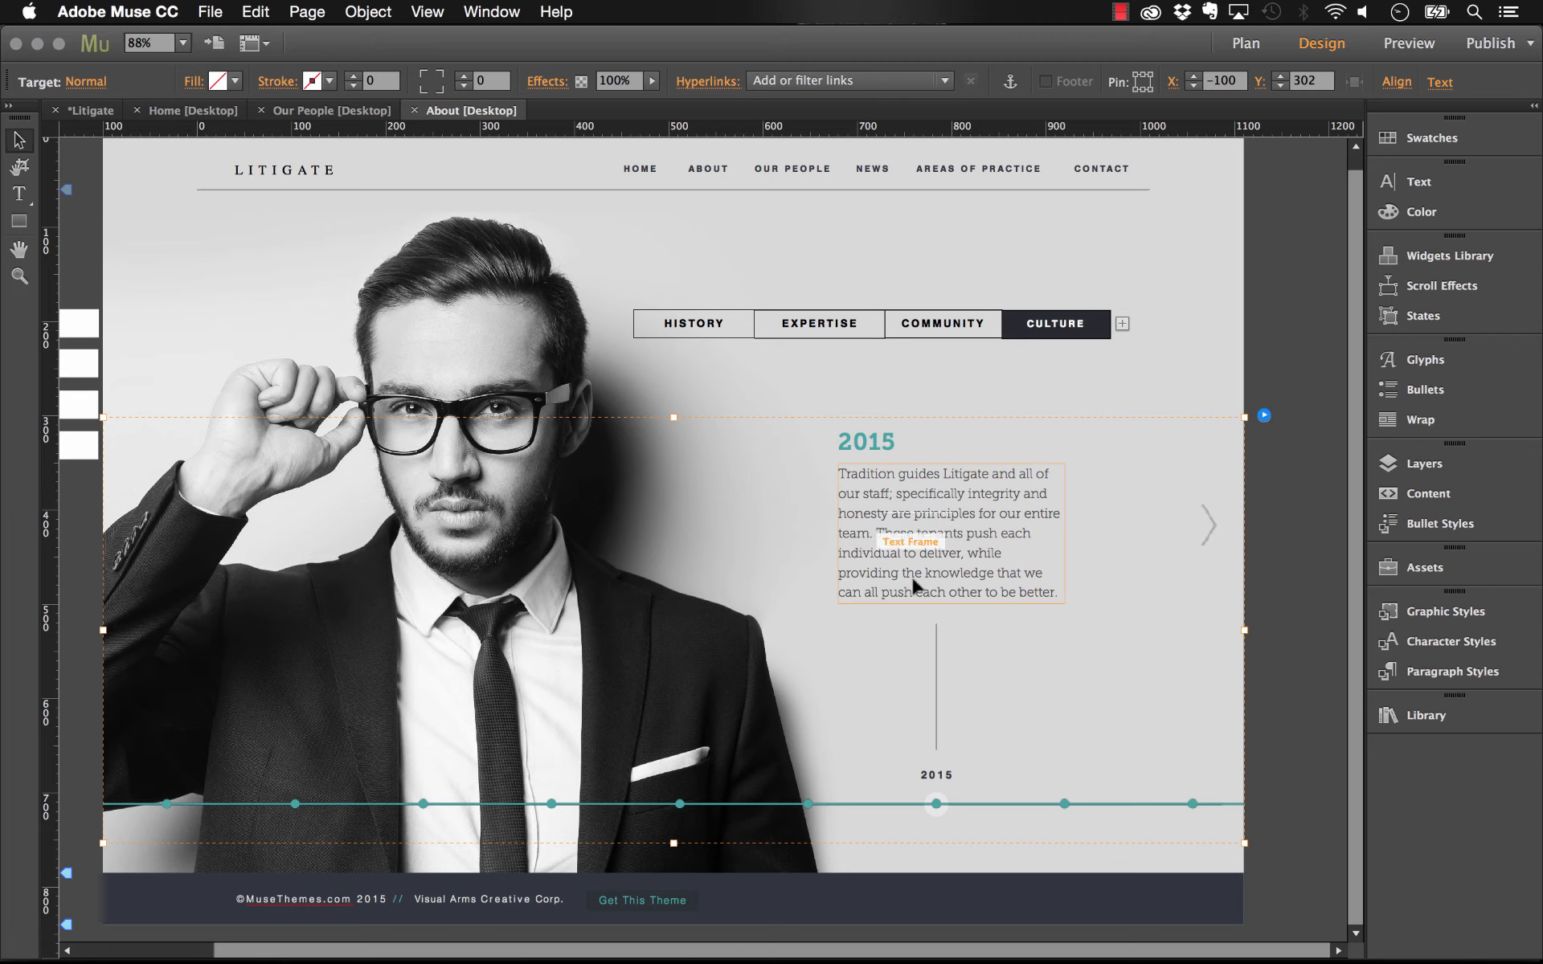
pyautogui.click(1424, 464)
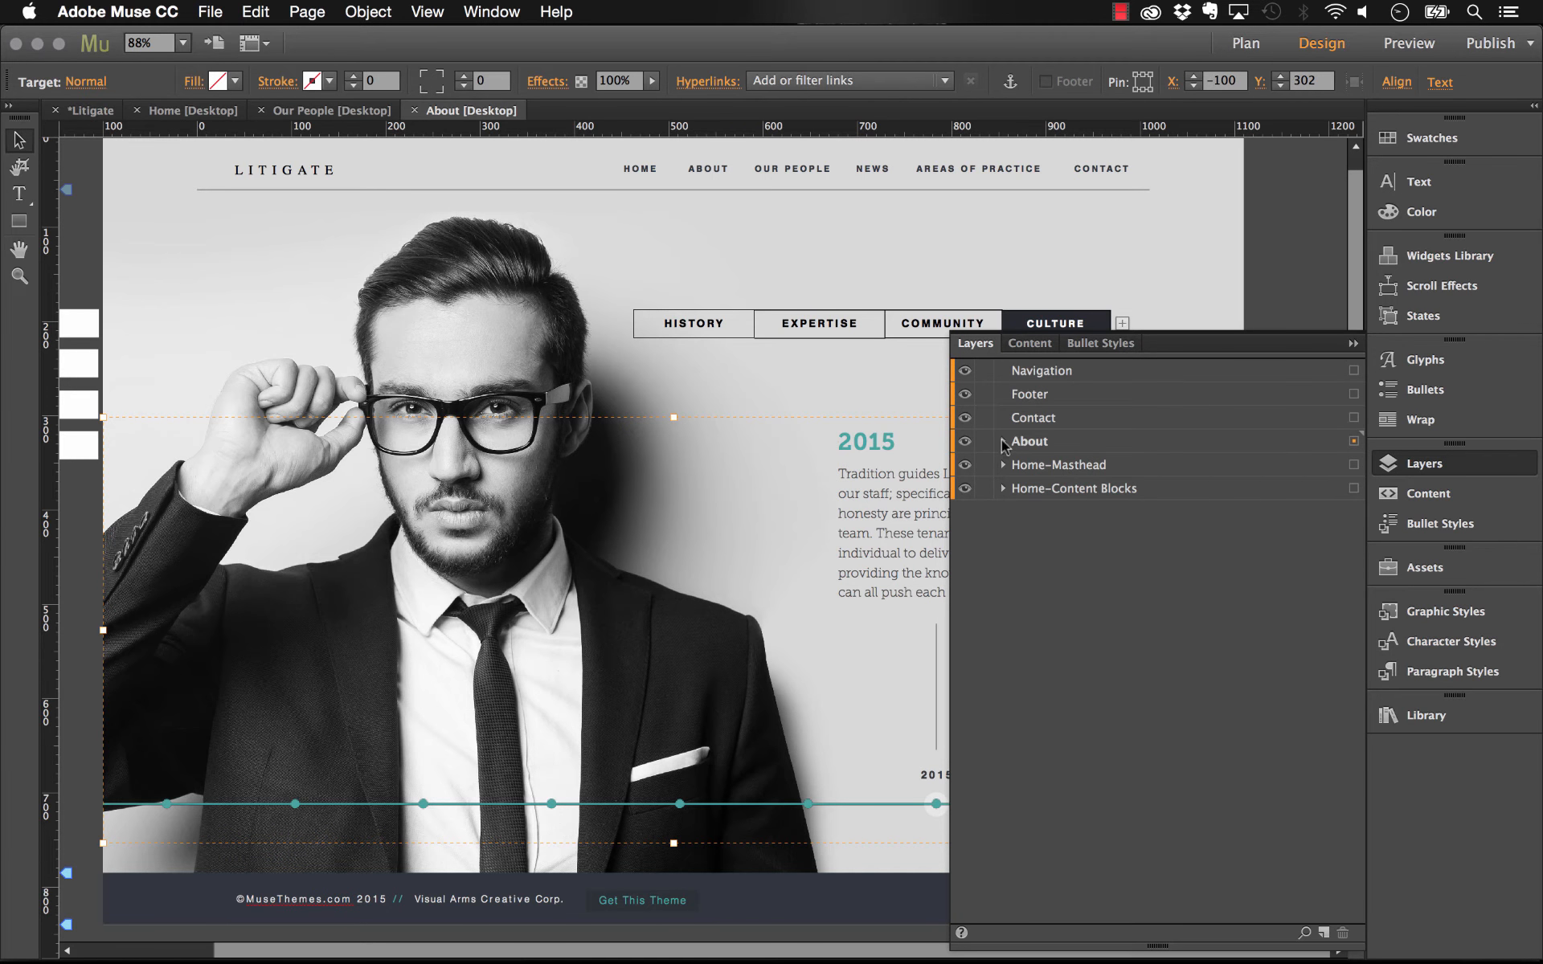
pyautogui.click(1003, 442)
pyautogui.click(1070, 469)
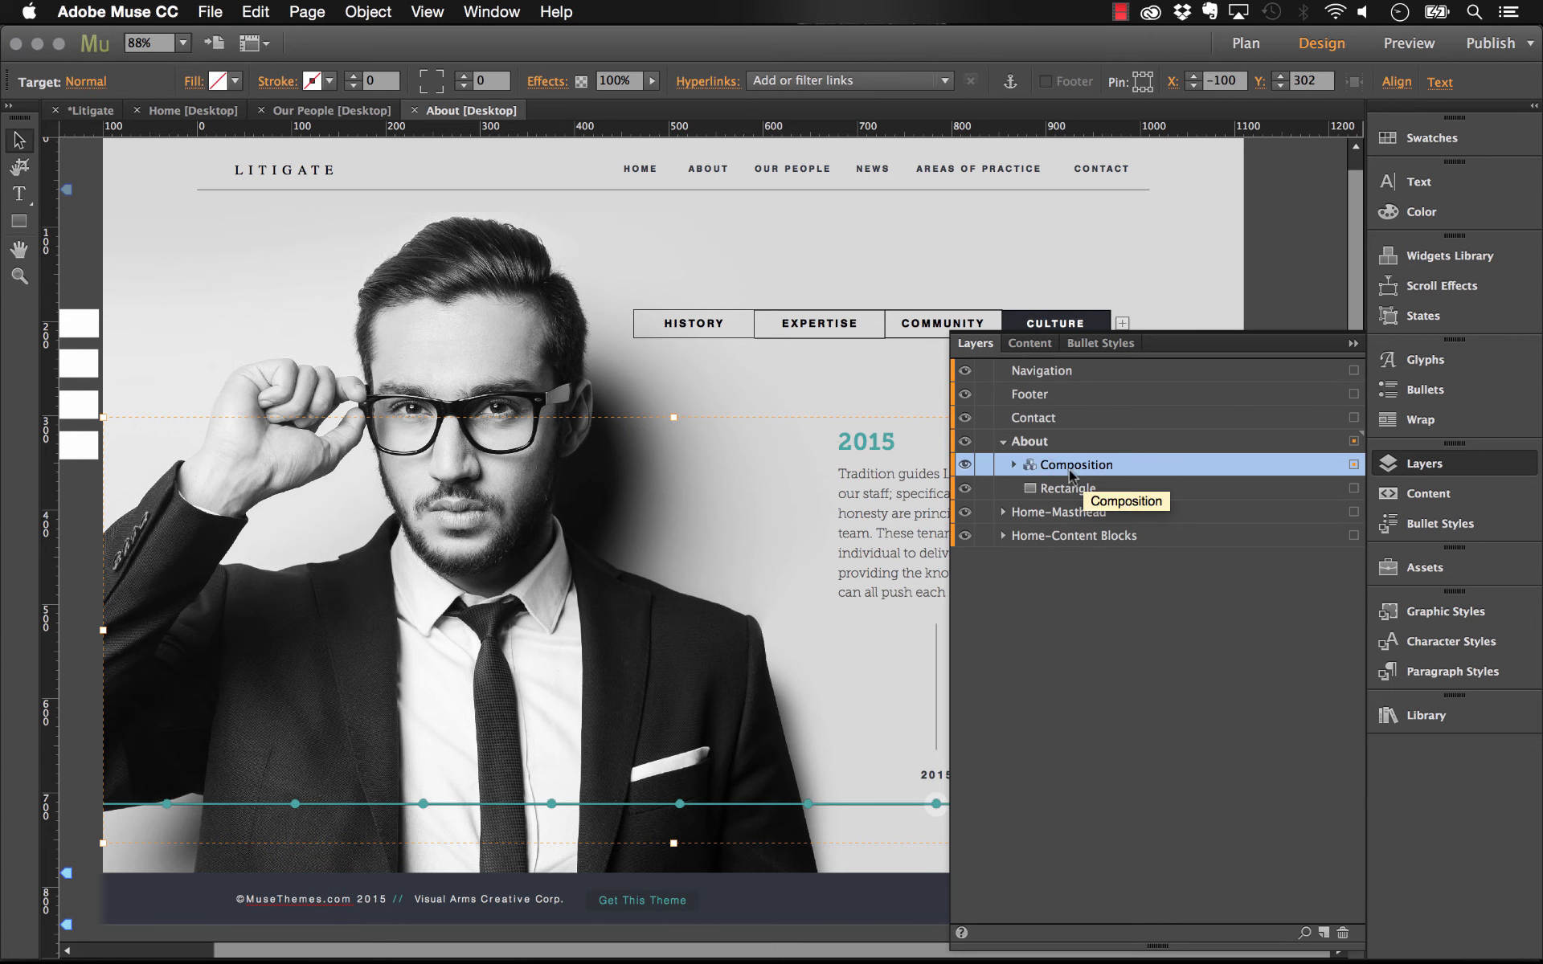
pyautogui.click(1013, 465)
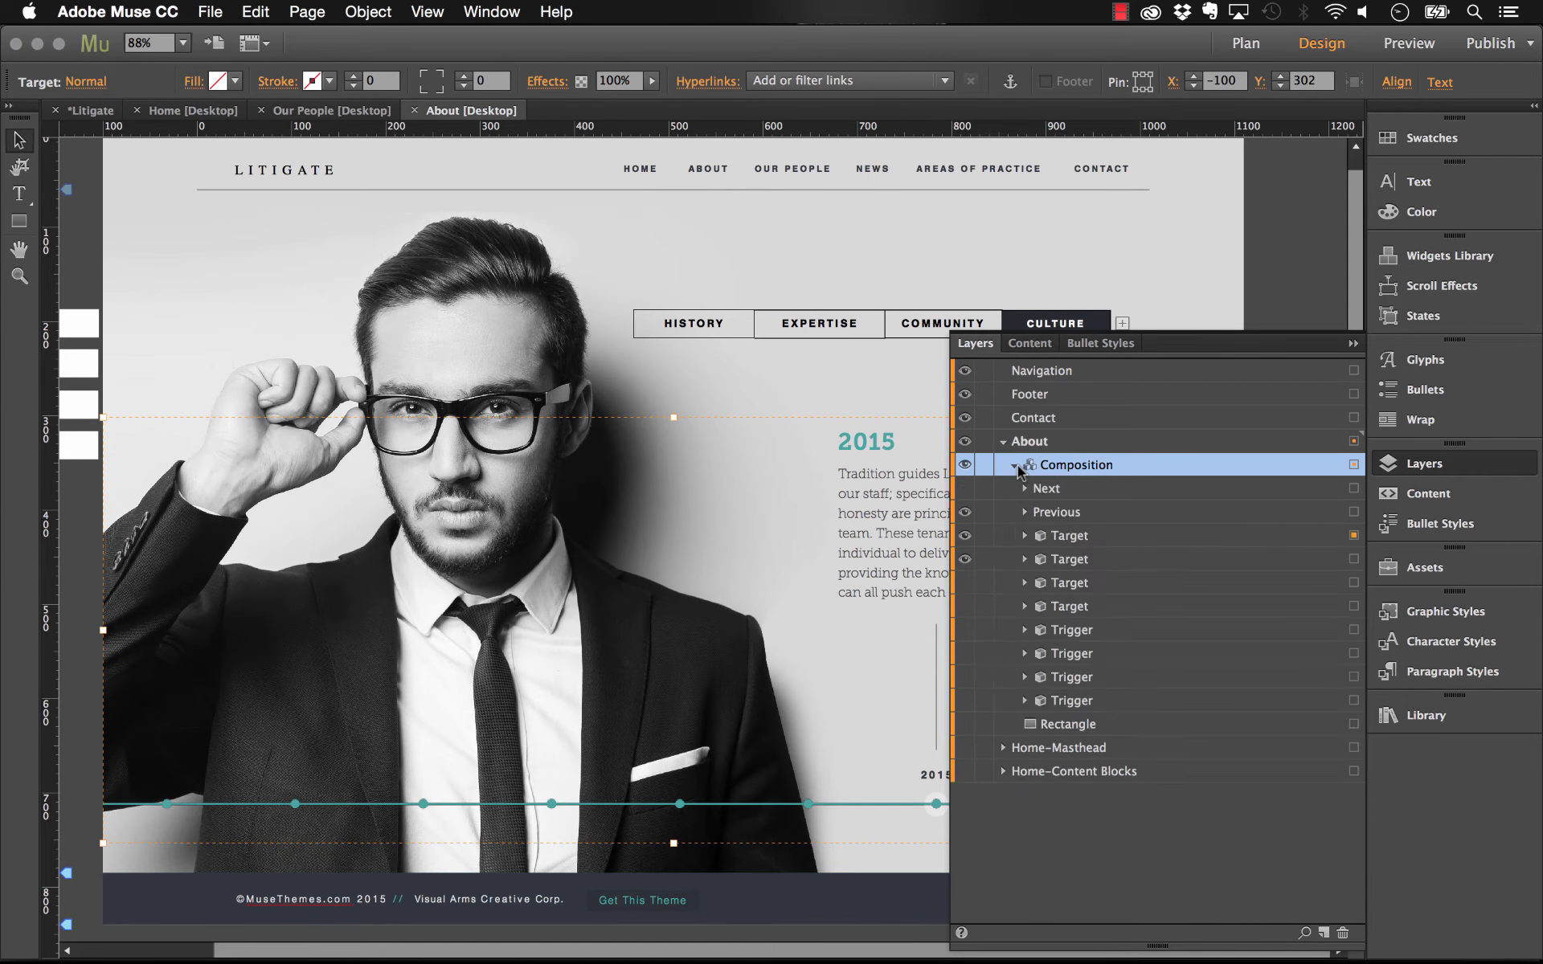
# - Select the composition's targets one after another from the layers, continuing to the first trigger
pyautogui.click(1057, 544)
pyautogui.click(1354, 559)
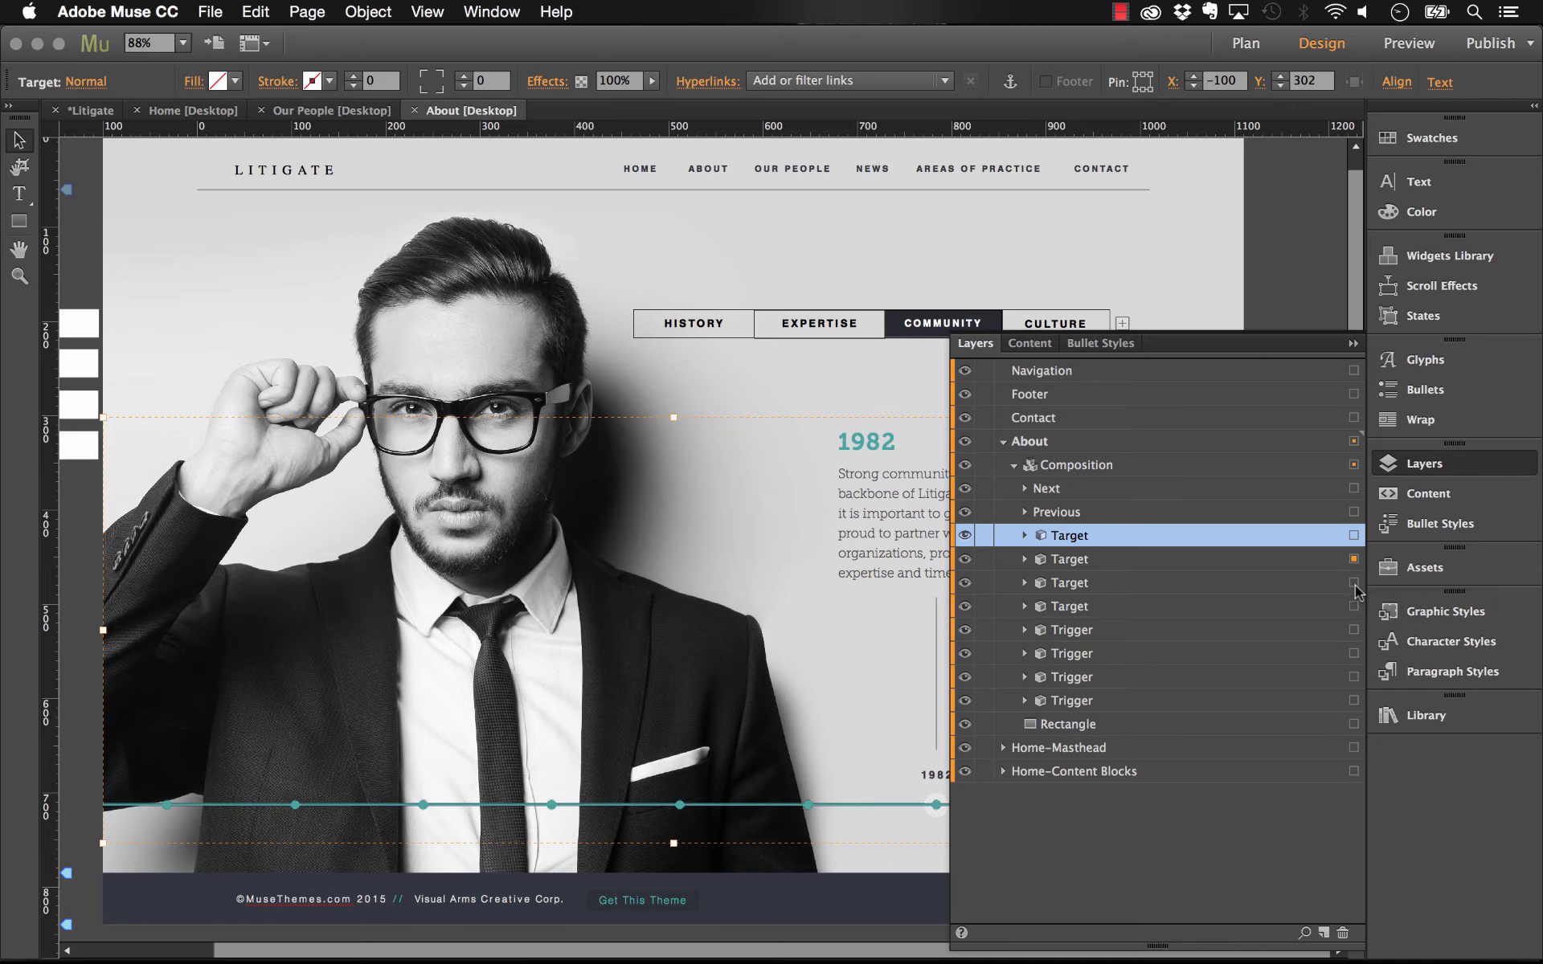
pyautogui.click(1354, 583)
pyautogui.click(1354, 606)
pyautogui.click(1355, 630)
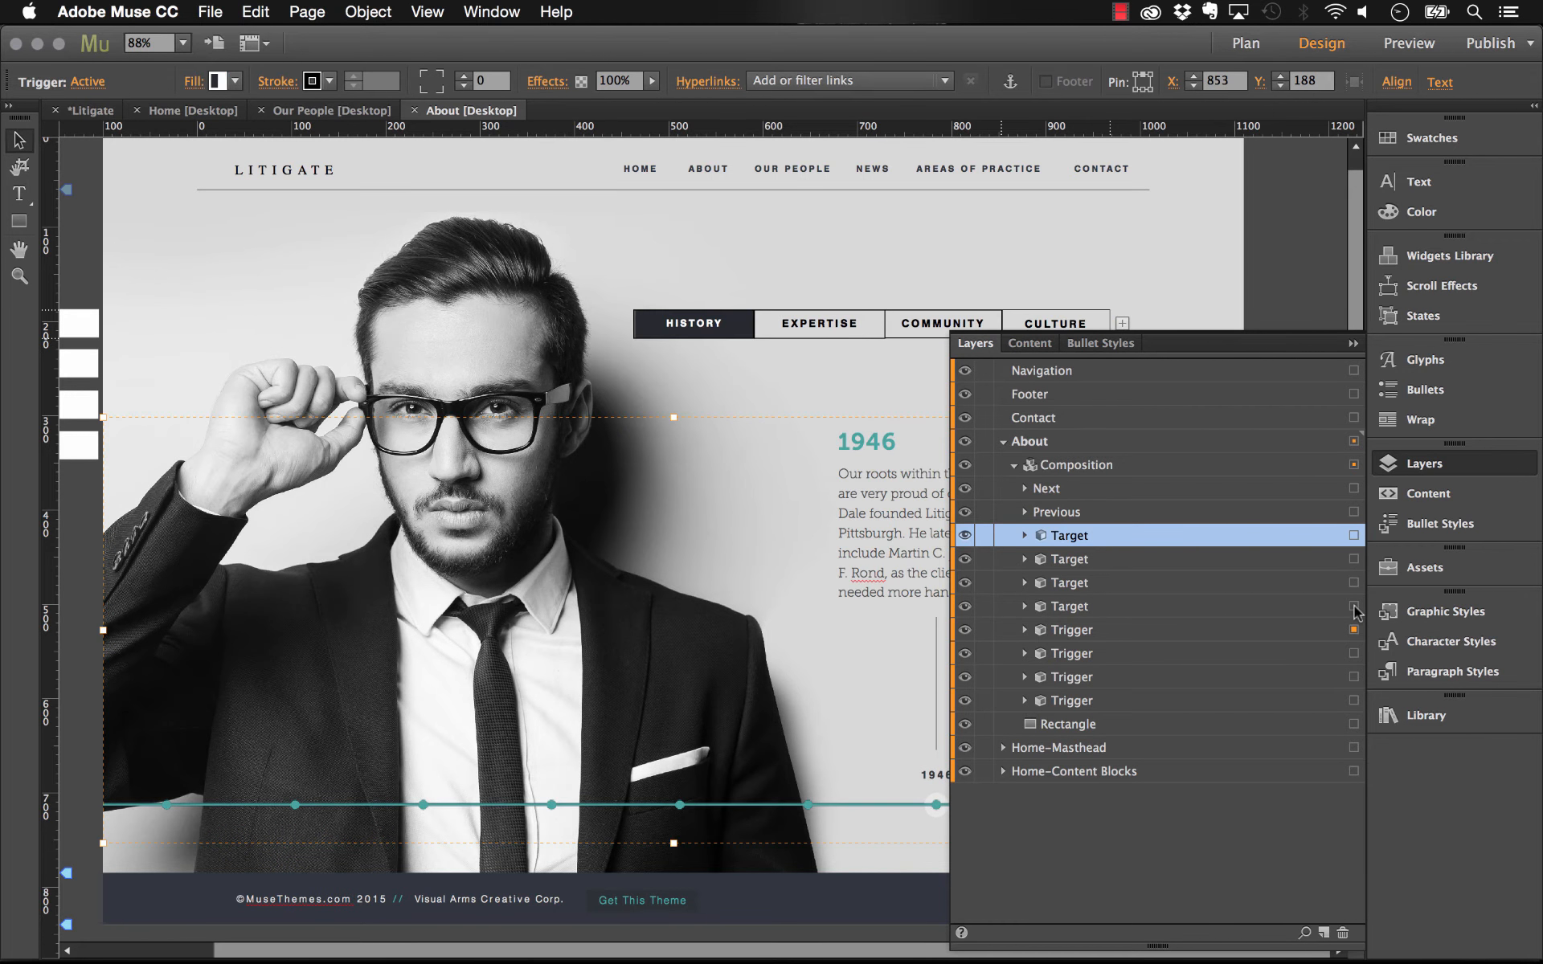
# - Select the History target from the layers, close the layers list and select the timeline rectangle on the page
pyautogui.click(1031, 607)
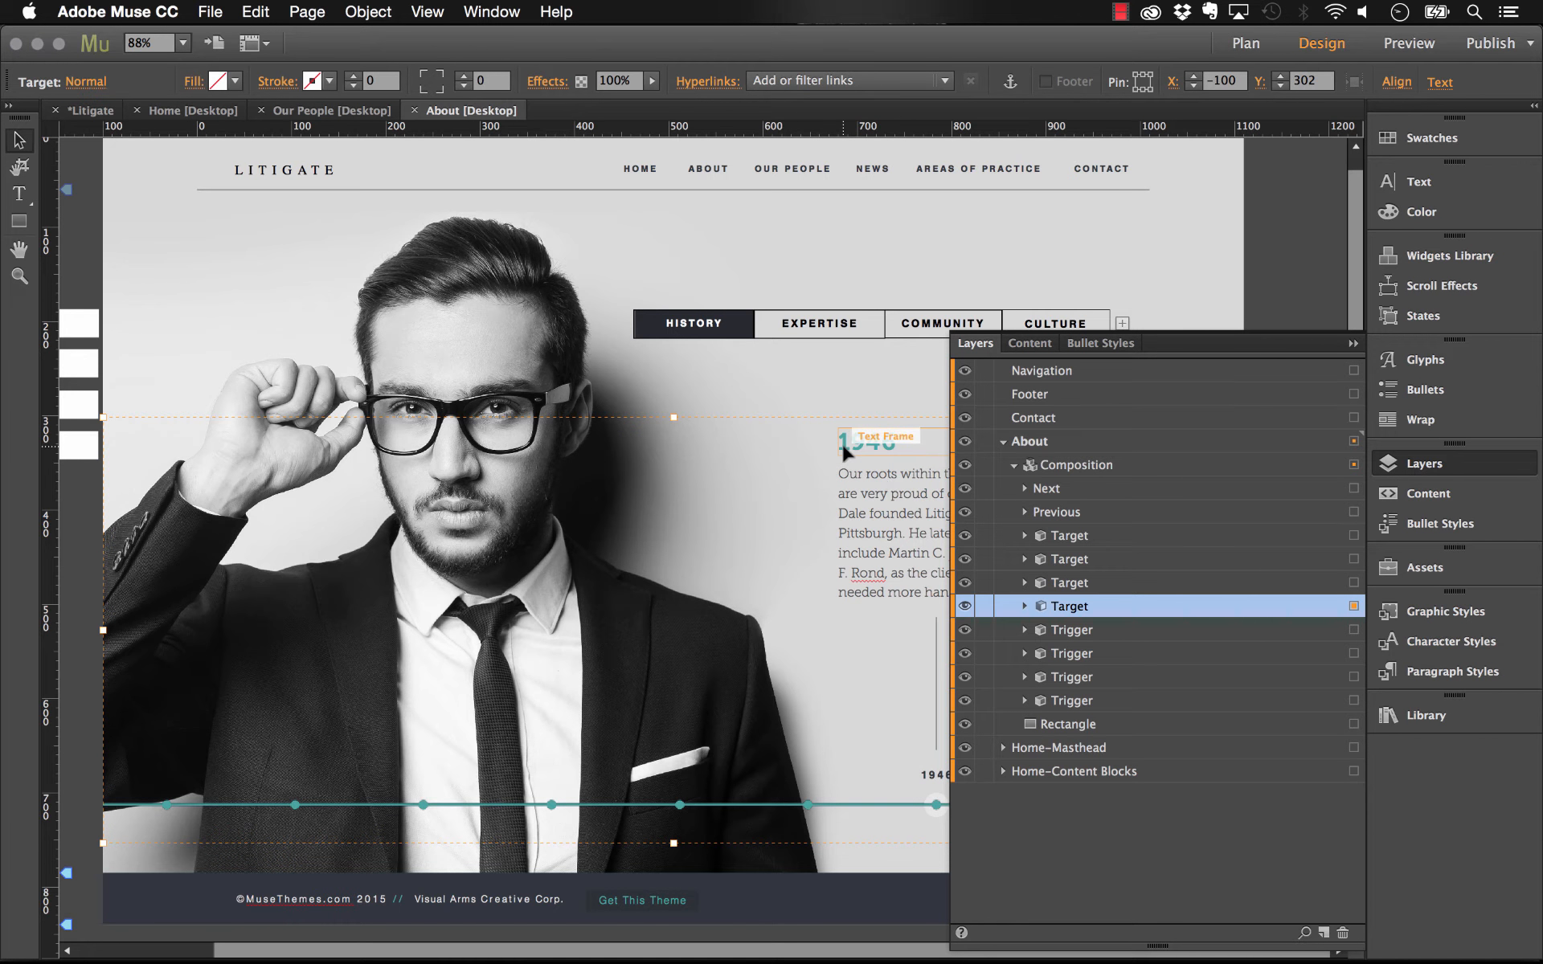
pyautogui.click(1353, 344)
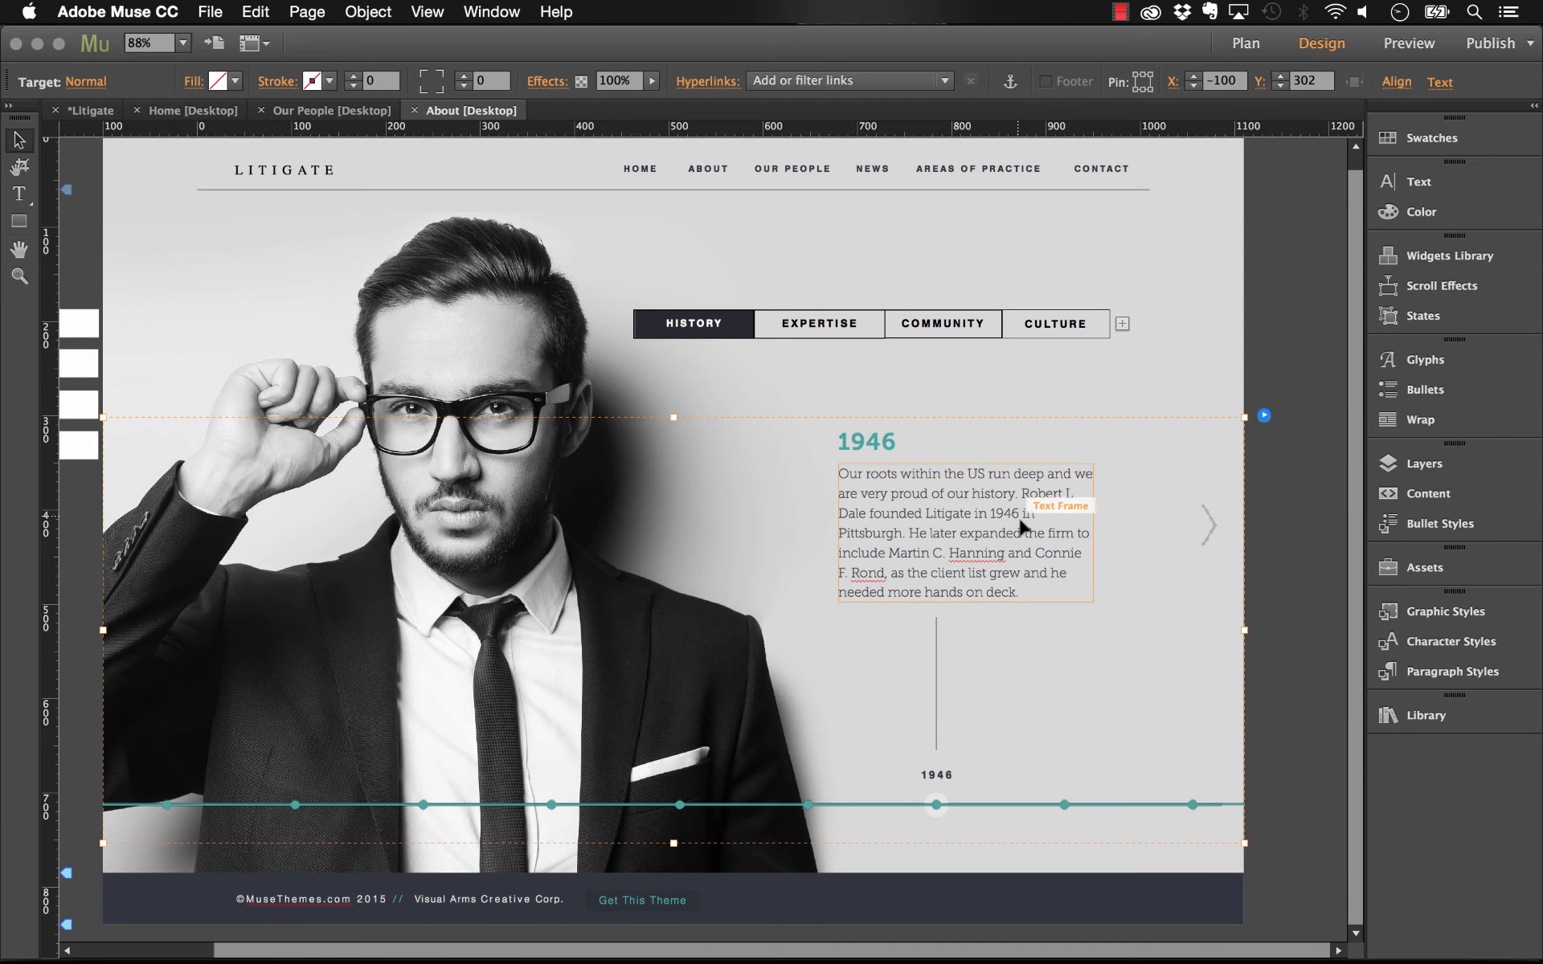
pyautogui.click(983, 804)
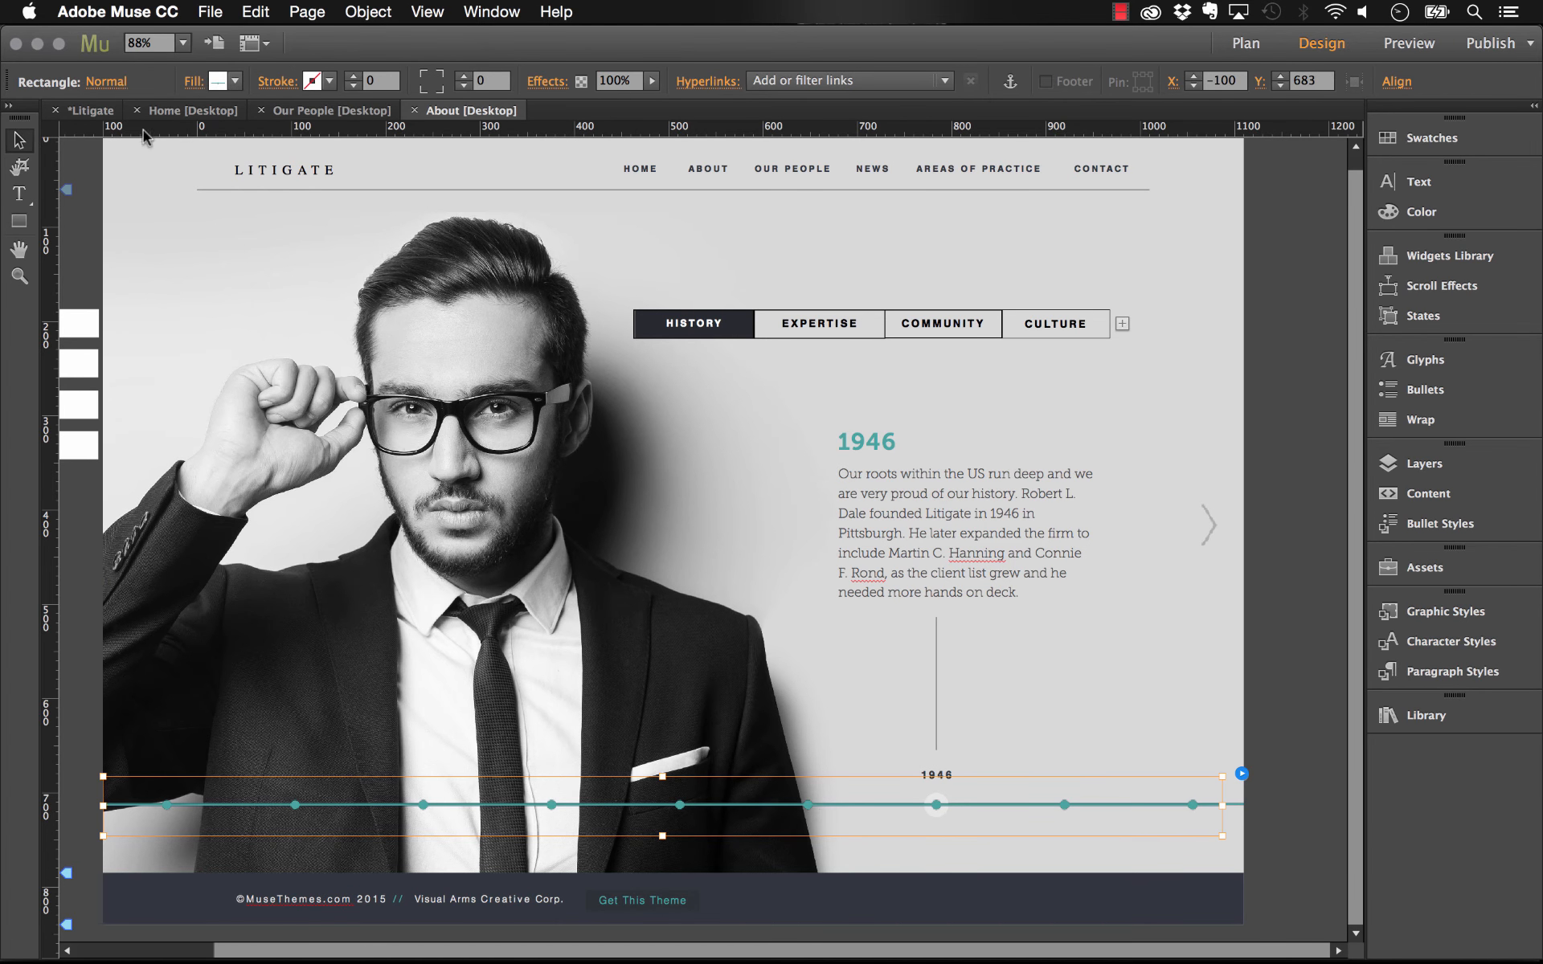
# - Open the phone layout's A-Master page from the site plan and expand its accordion menu
pyautogui.click(90, 110)
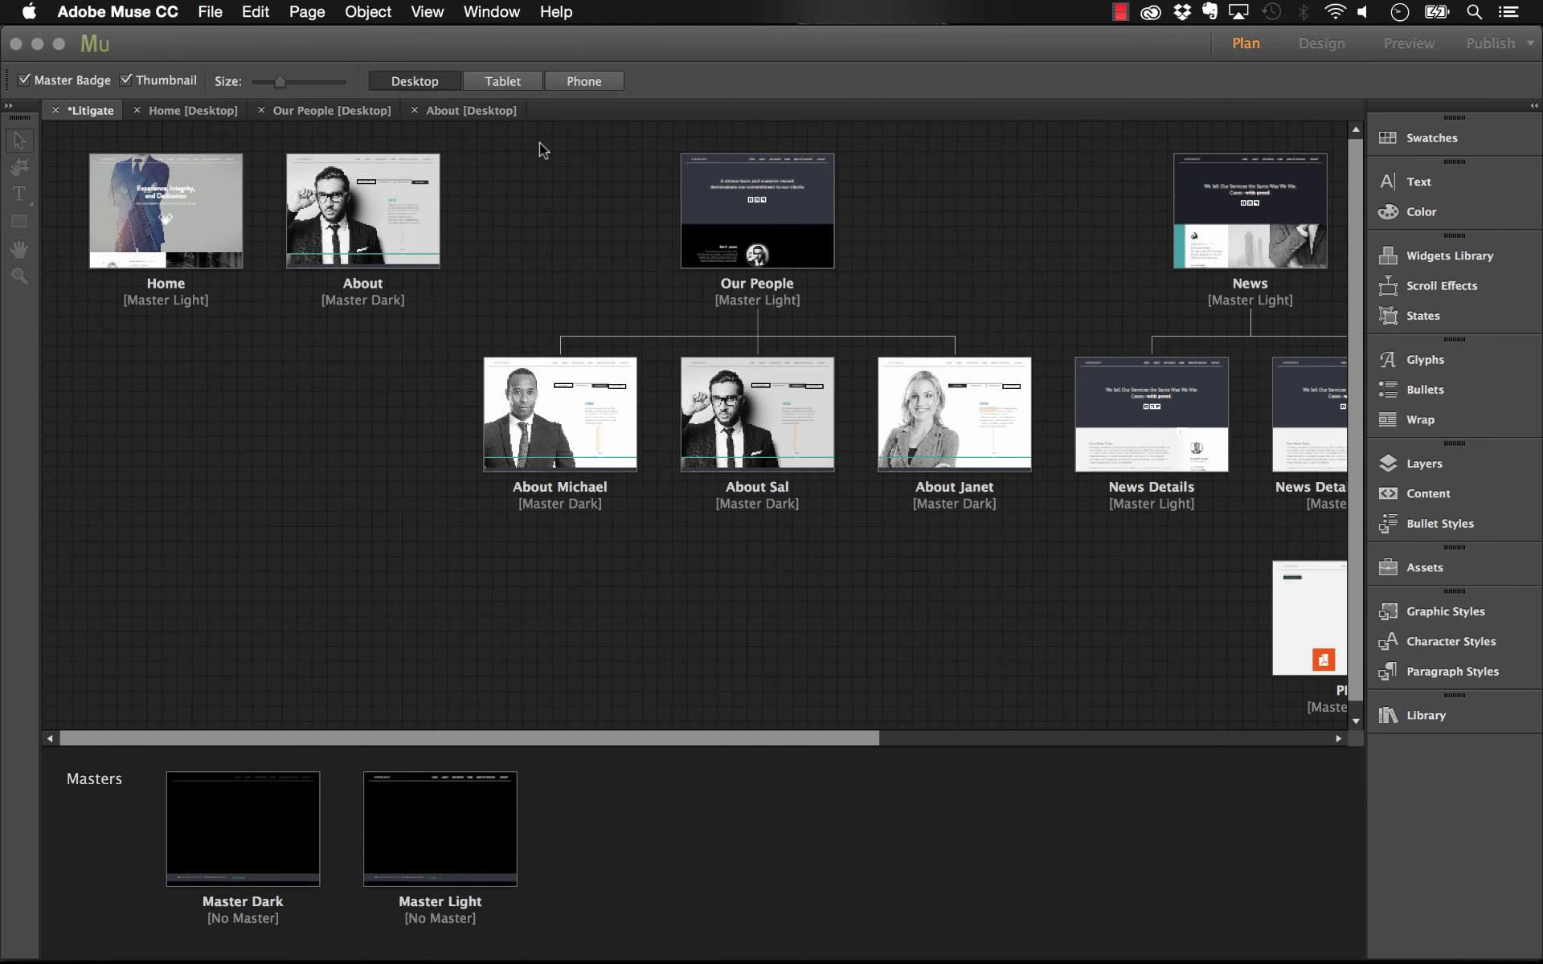
pyautogui.click(576, 88)
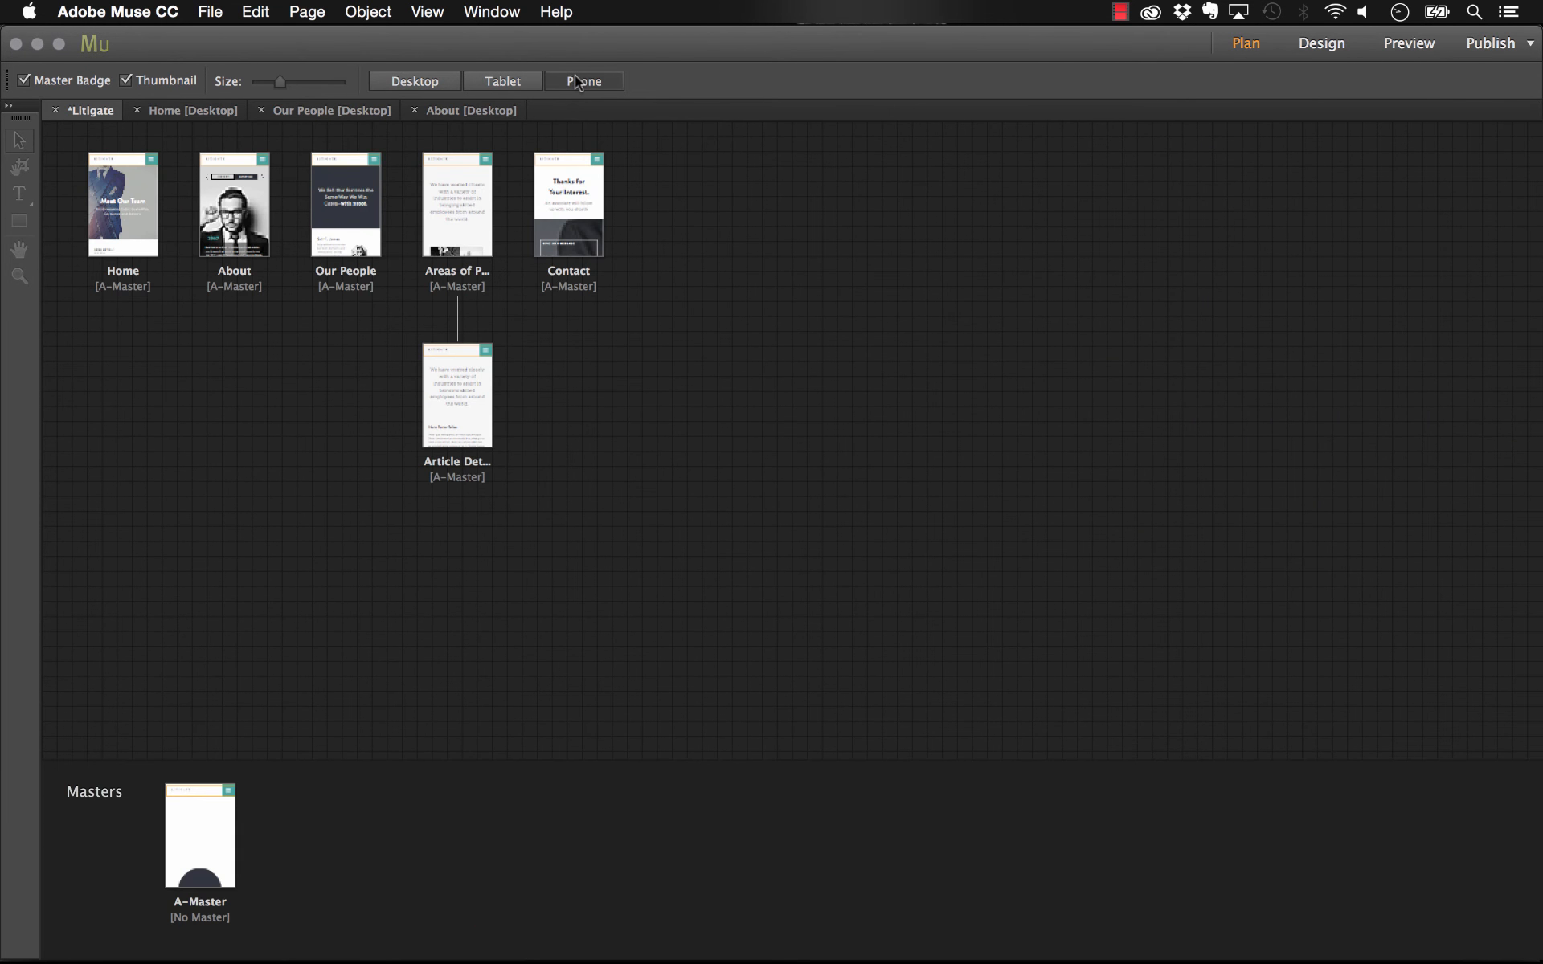
pyautogui.doubleClick(203, 860)
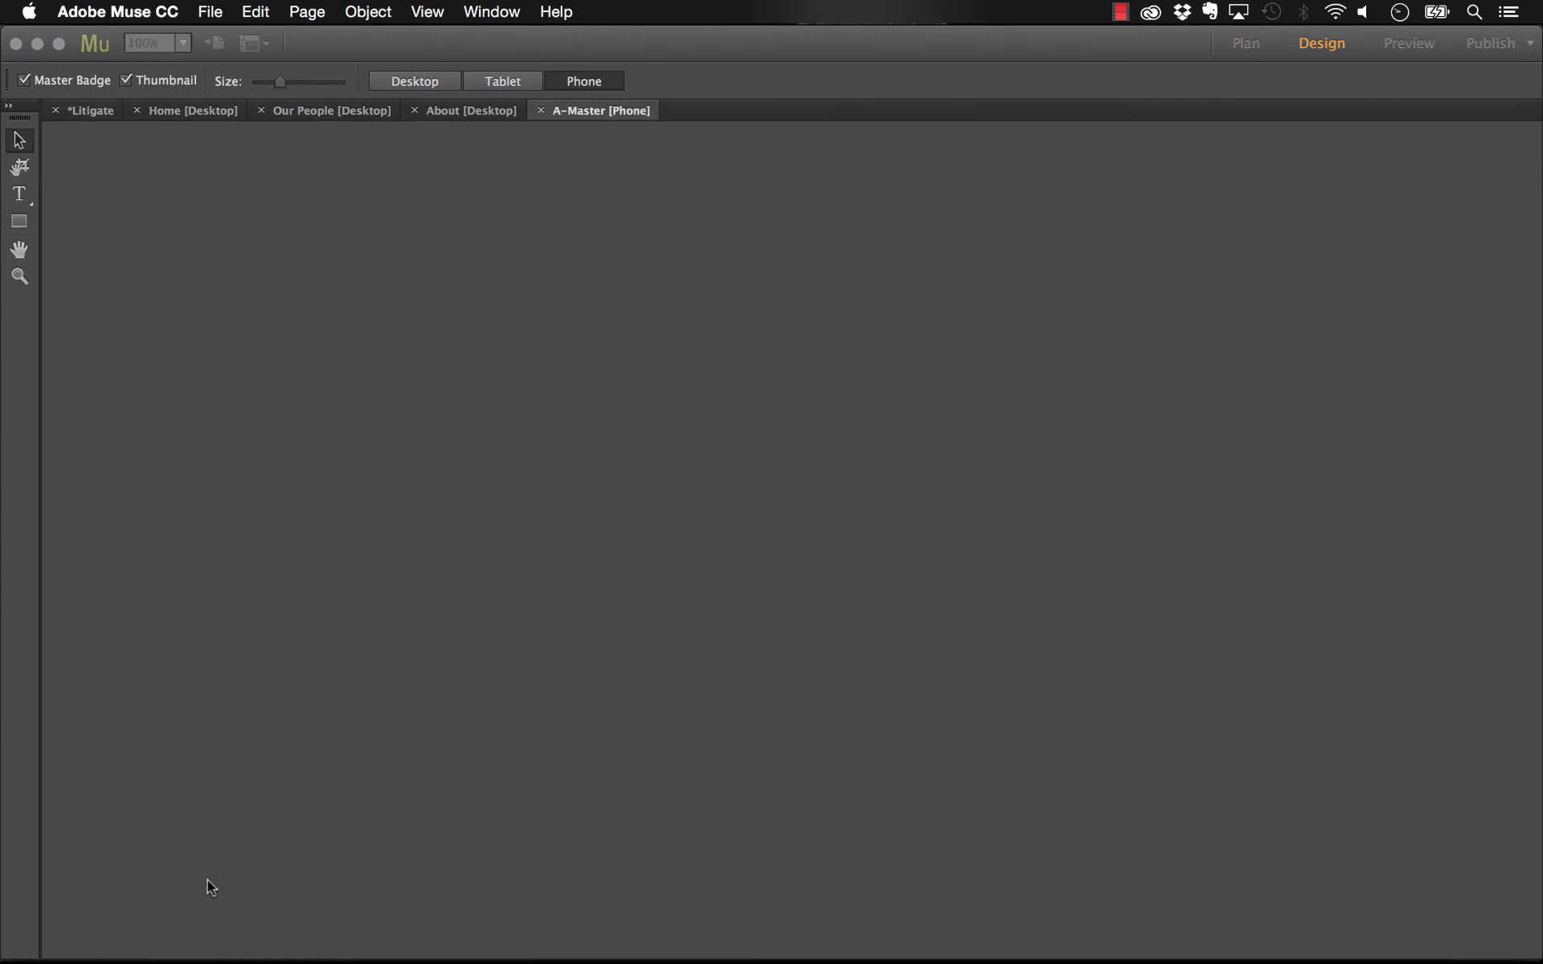
pyautogui.click(558, 185)
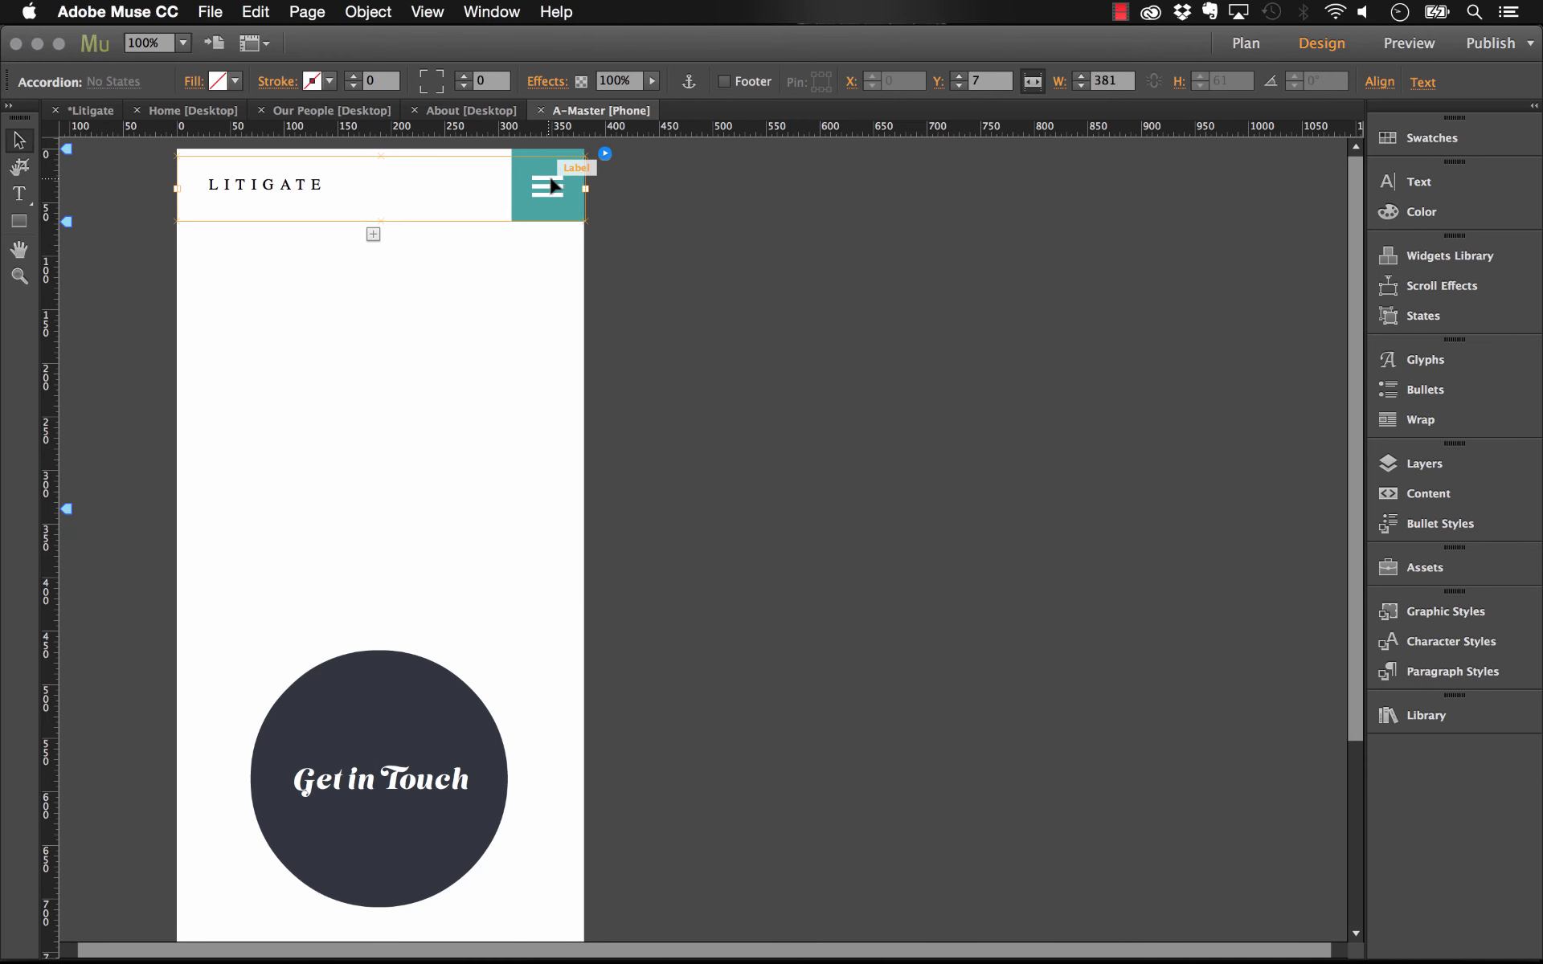
pyautogui.click(547, 191)
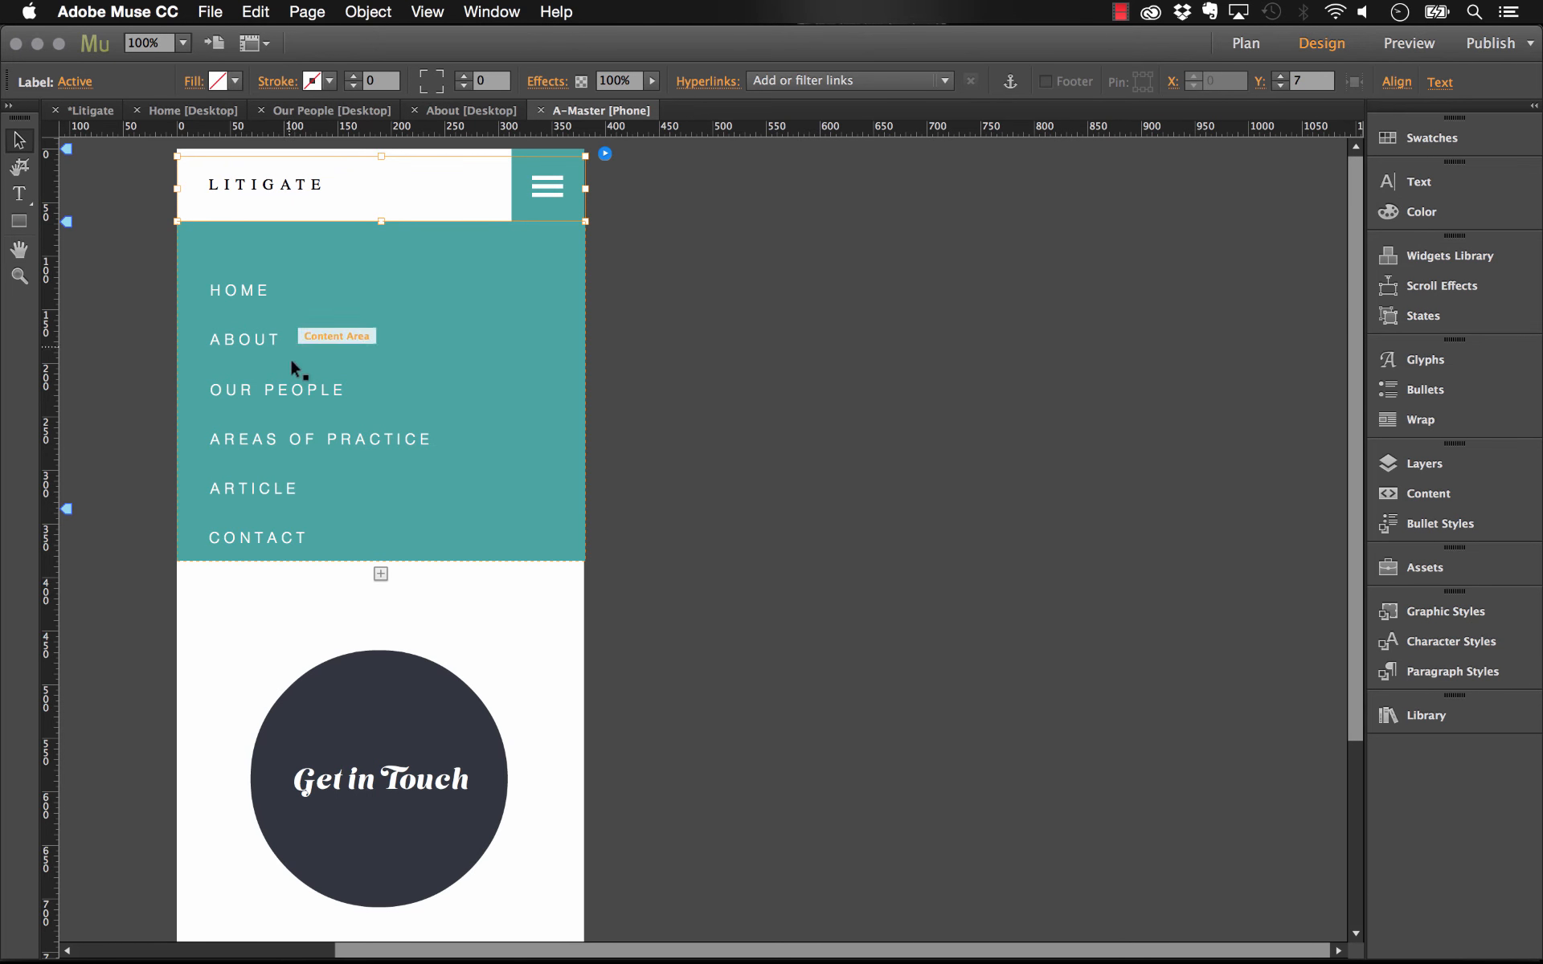
pyautogui.click(647, 523)
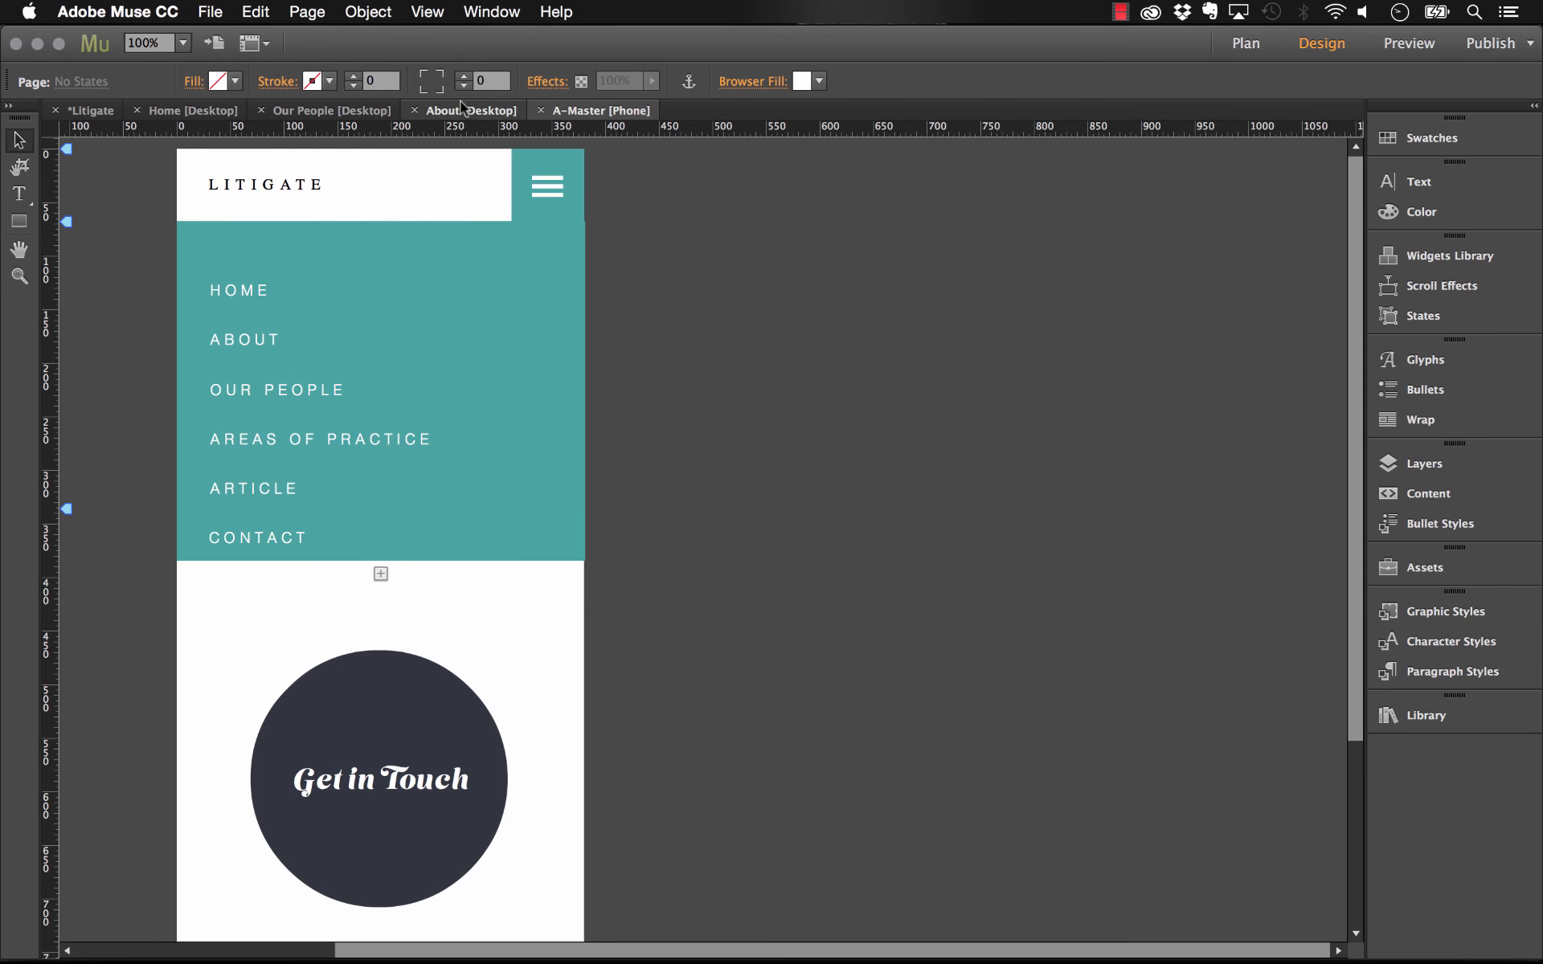
# - Open the tablet layout's A-Master page from the site plan and compare it with the phone A-Master
pyautogui.click(470, 110)
pyautogui.click(90, 110)
pyautogui.click(503, 81)
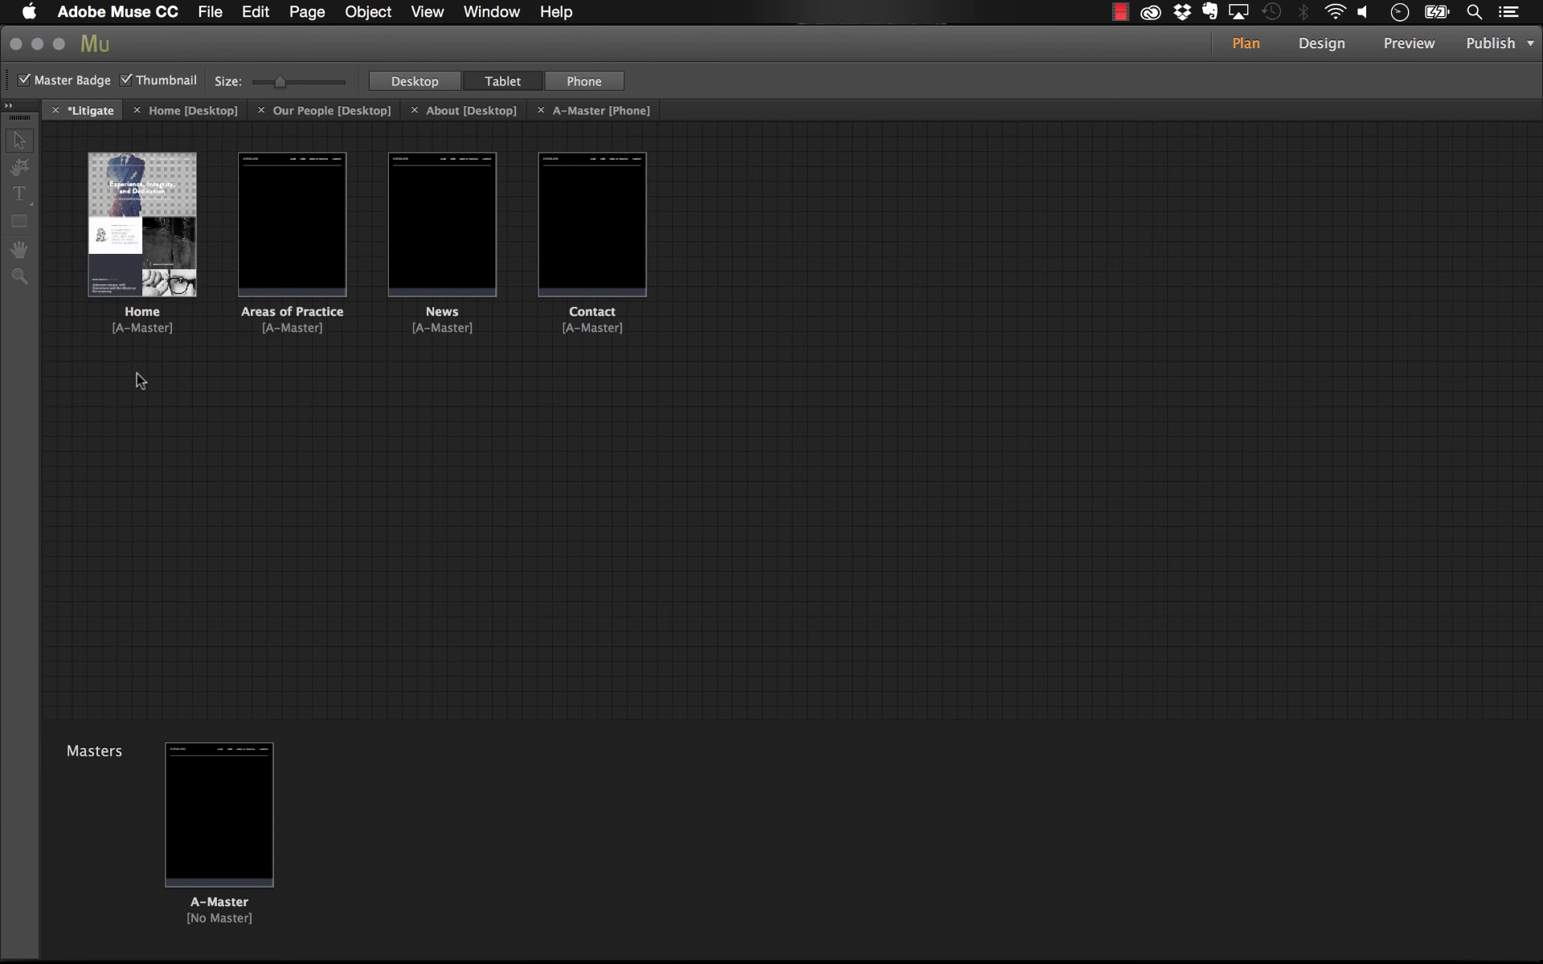
pyautogui.doubleClick(209, 813)
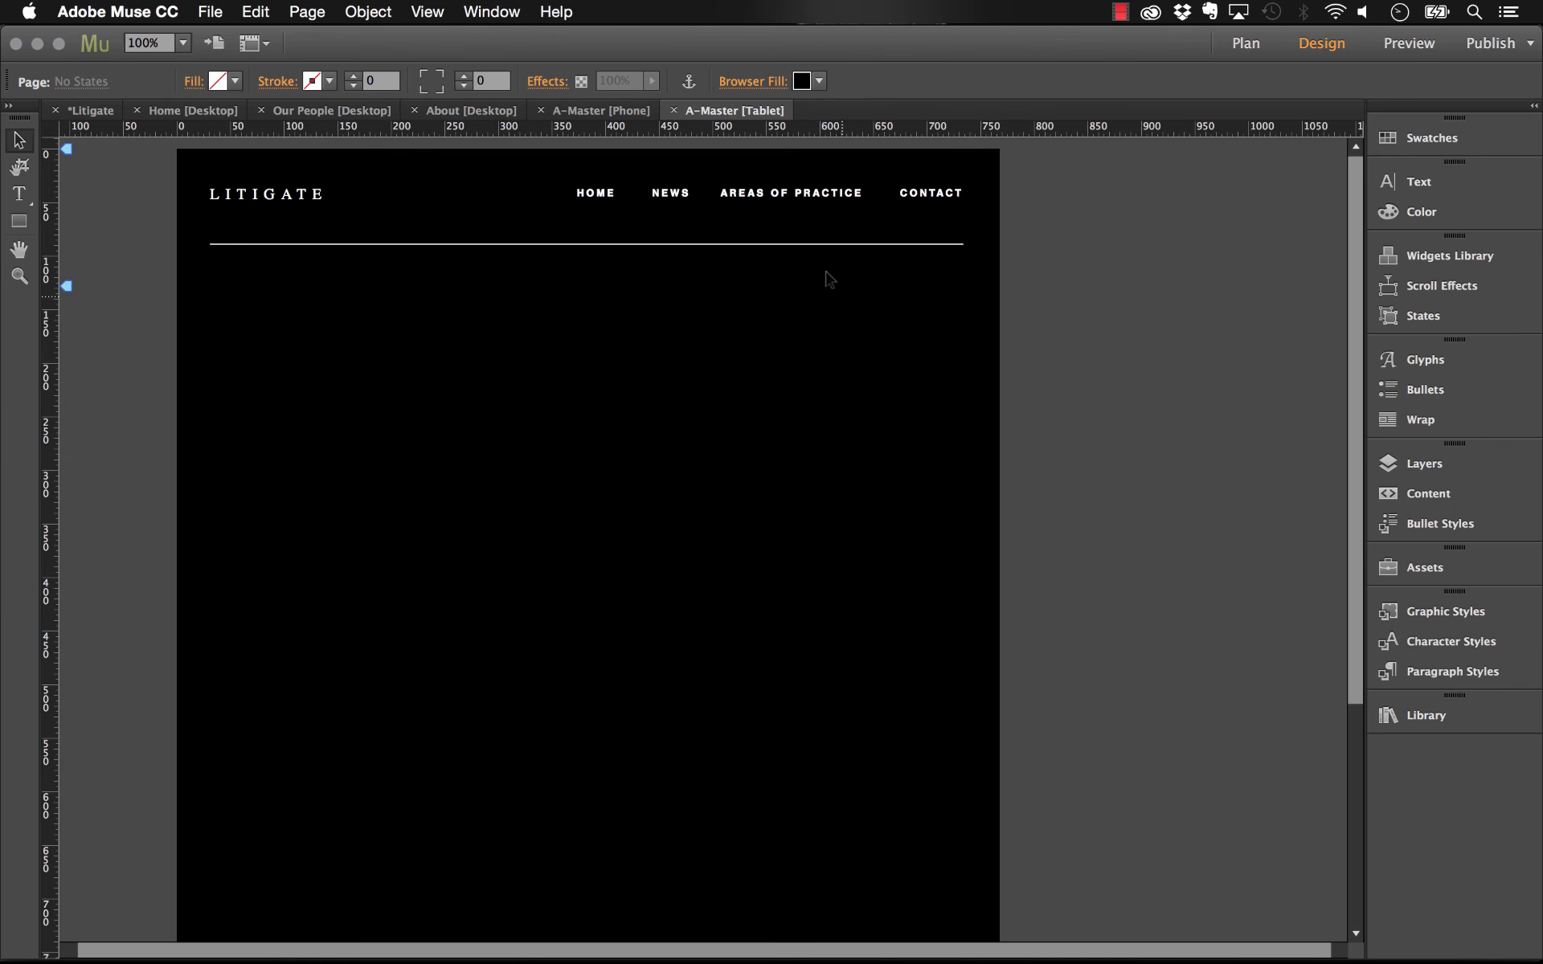
pyautogui.scroll(-3, 818, 275)
pyautogui.scroll(3, 818, 276)
pyautogui.click(595, 114)
# - Open the tablet Home page from the site plan and look through its masthead and content blocks
pyautogui.click(87, 110)
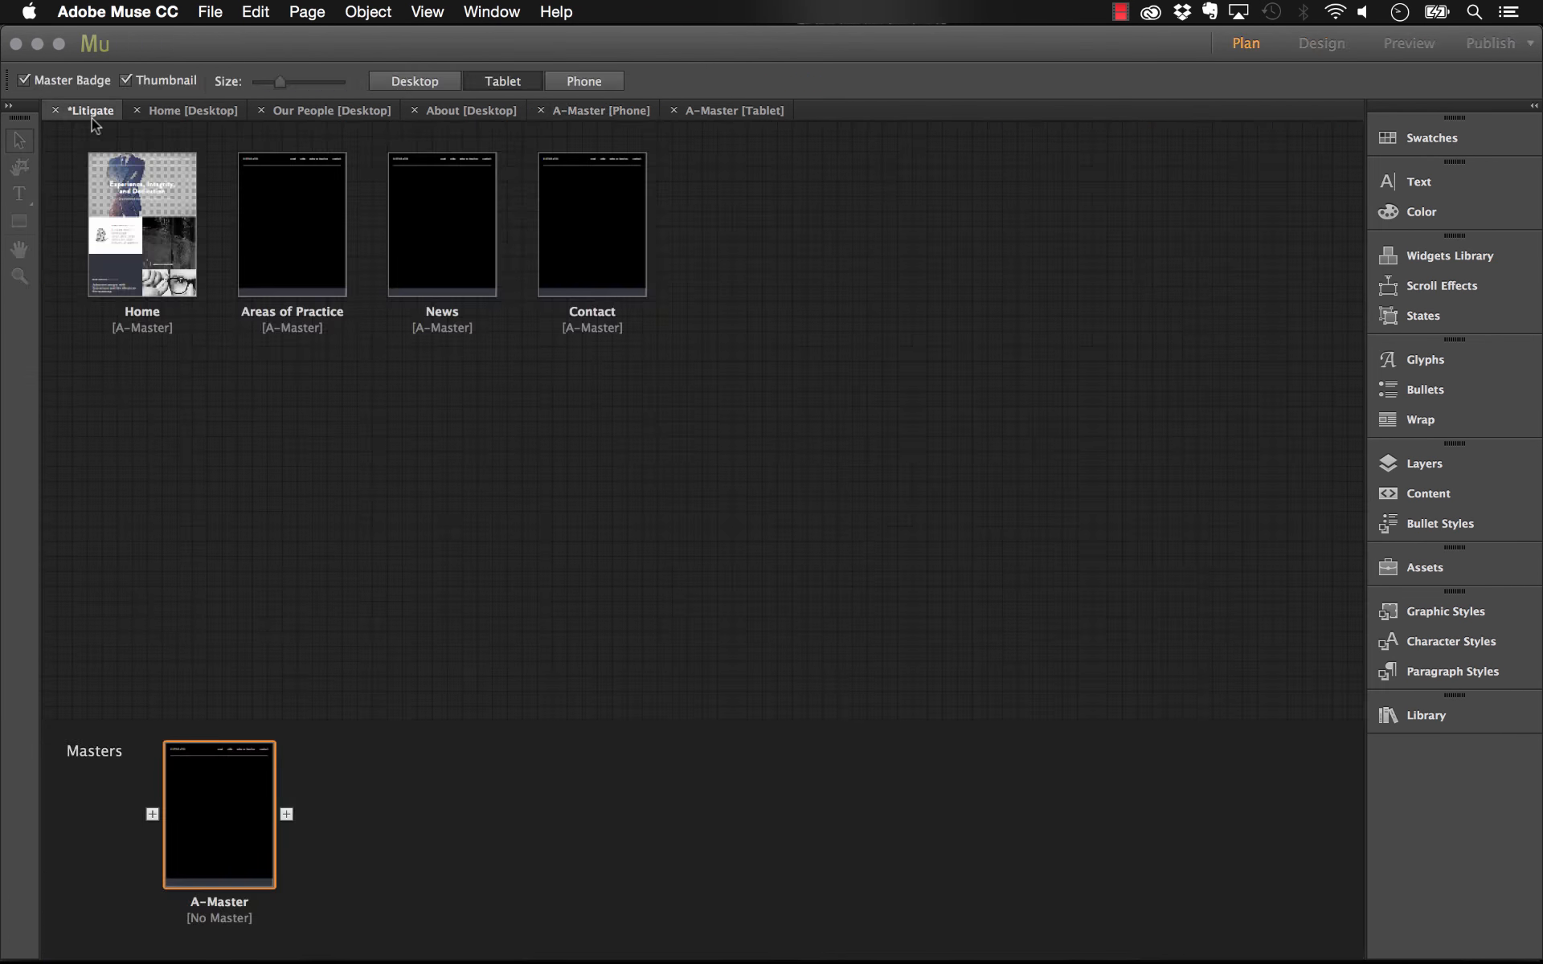
pyautogui.doubleClick(140, 233)
pyautogui.scroll(-10, 760, 273)
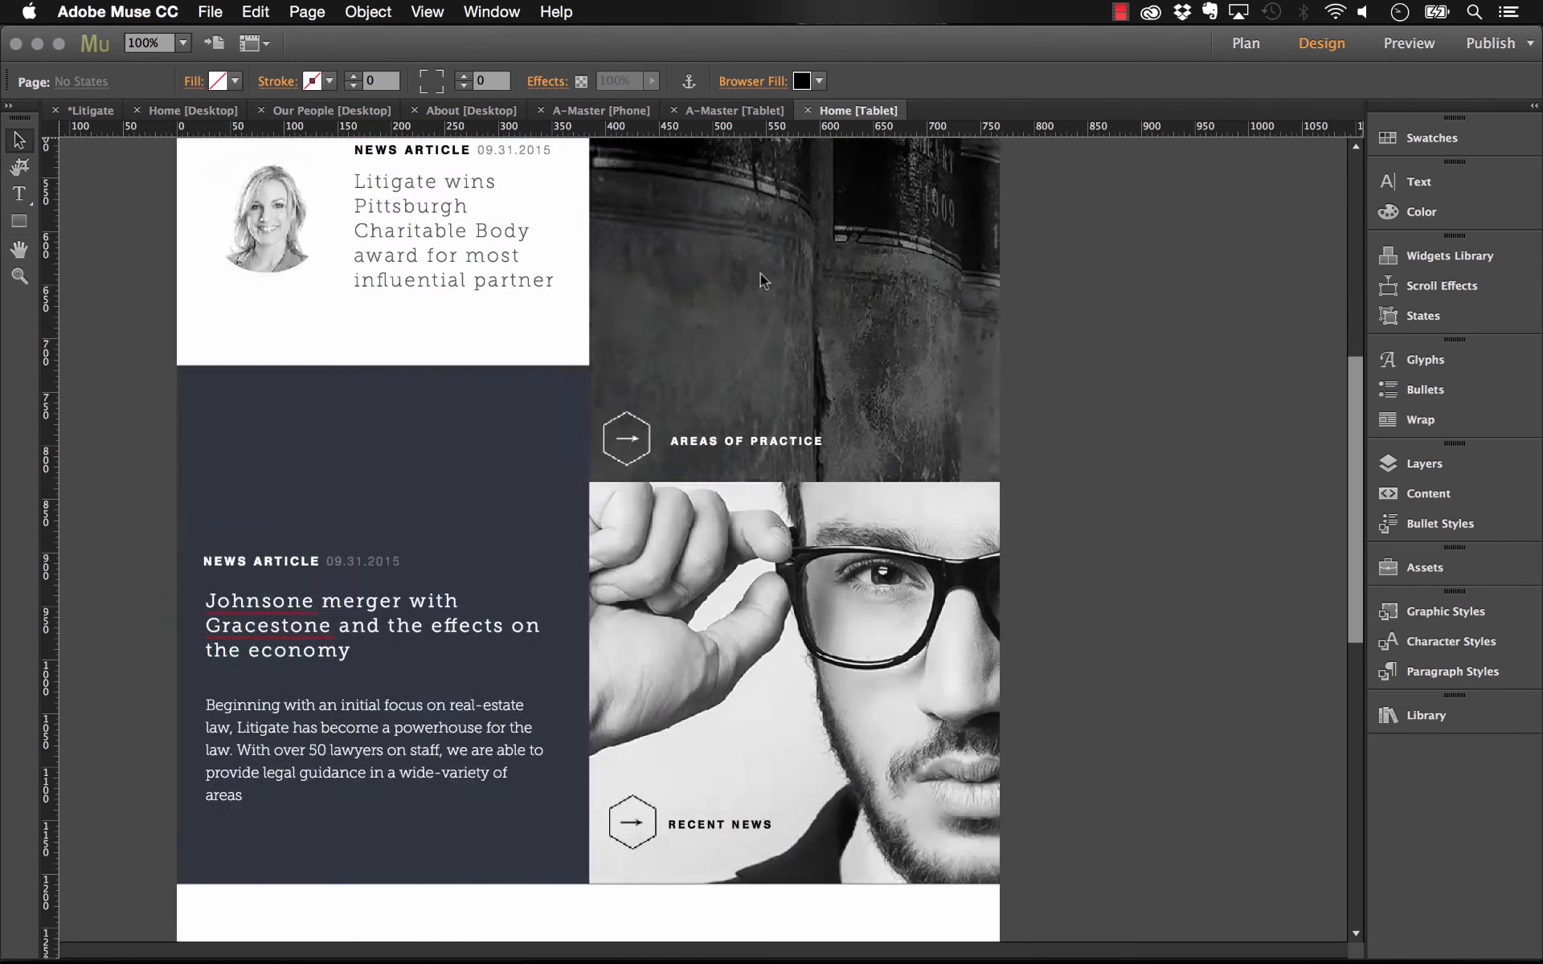
pyautogui.scroll(-4, 760, 277)
pyautogui.scroll(15, 740, 281)
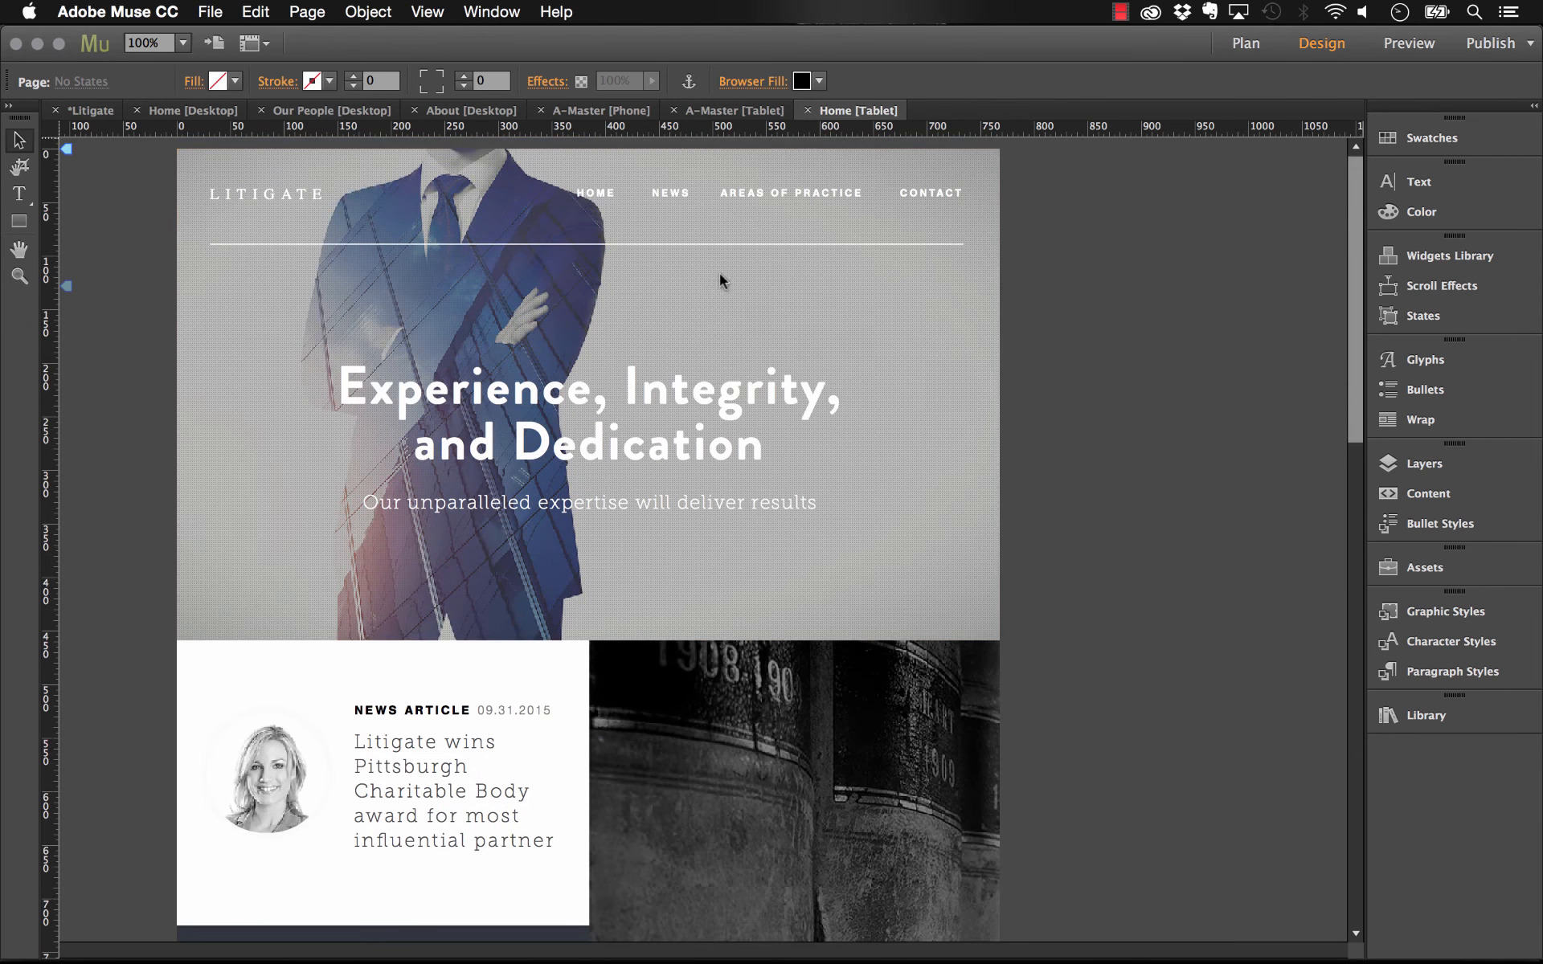
# - Return to the site plan, display the desktop layout and look over its pages through Contact and Thanks
pyautogui.click(81, 110)
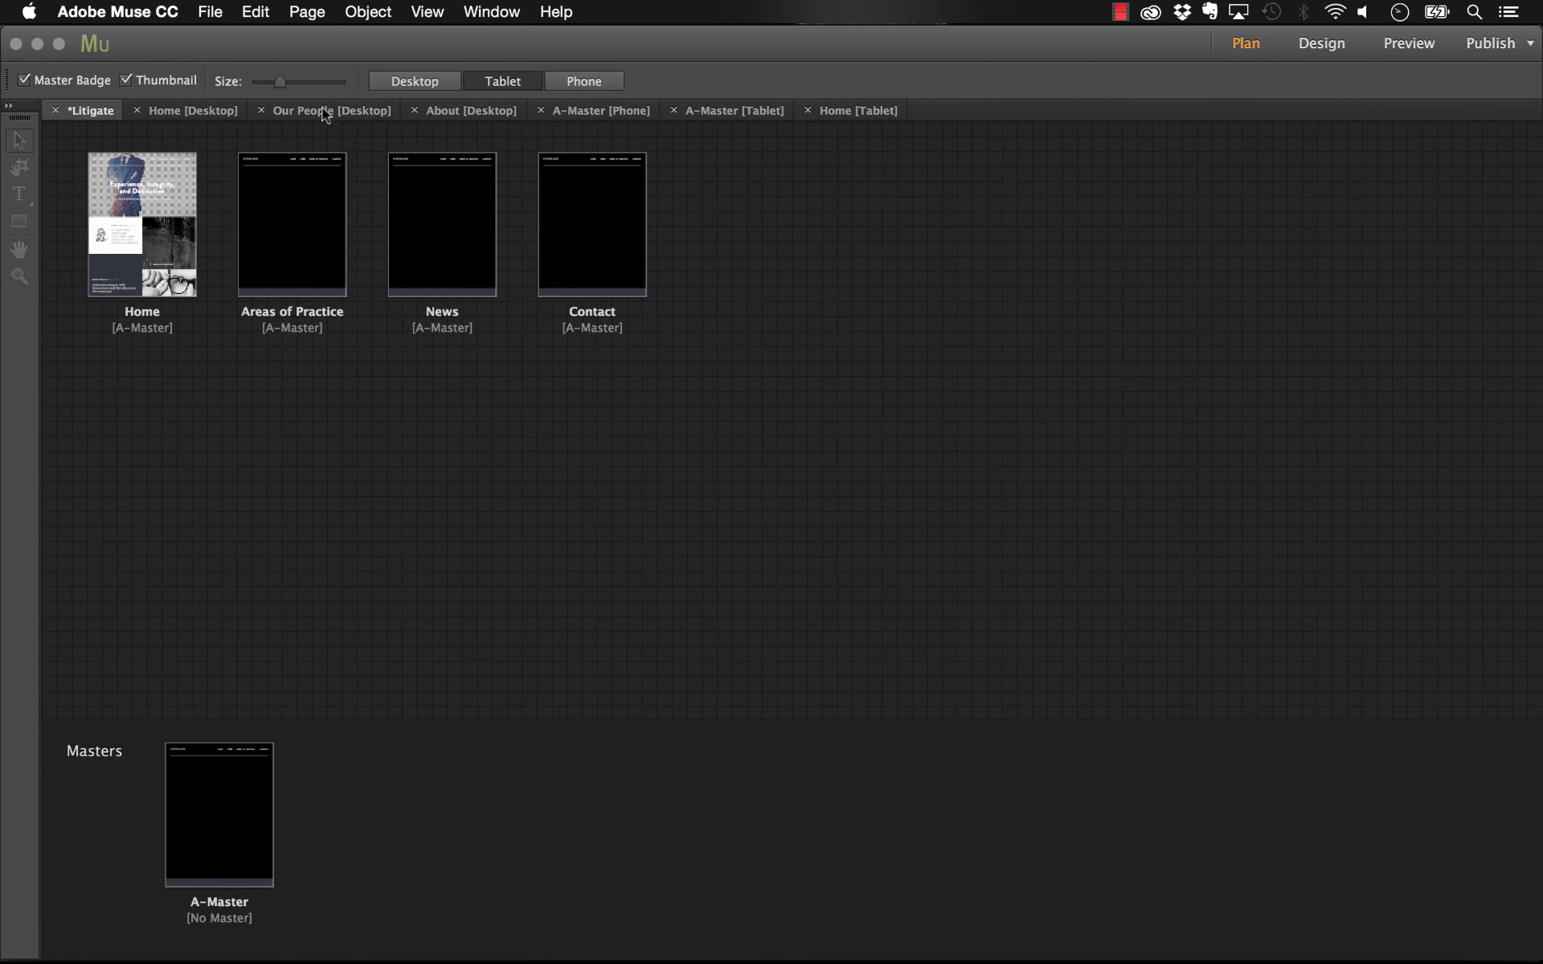
pyautogui.click(410, 81)
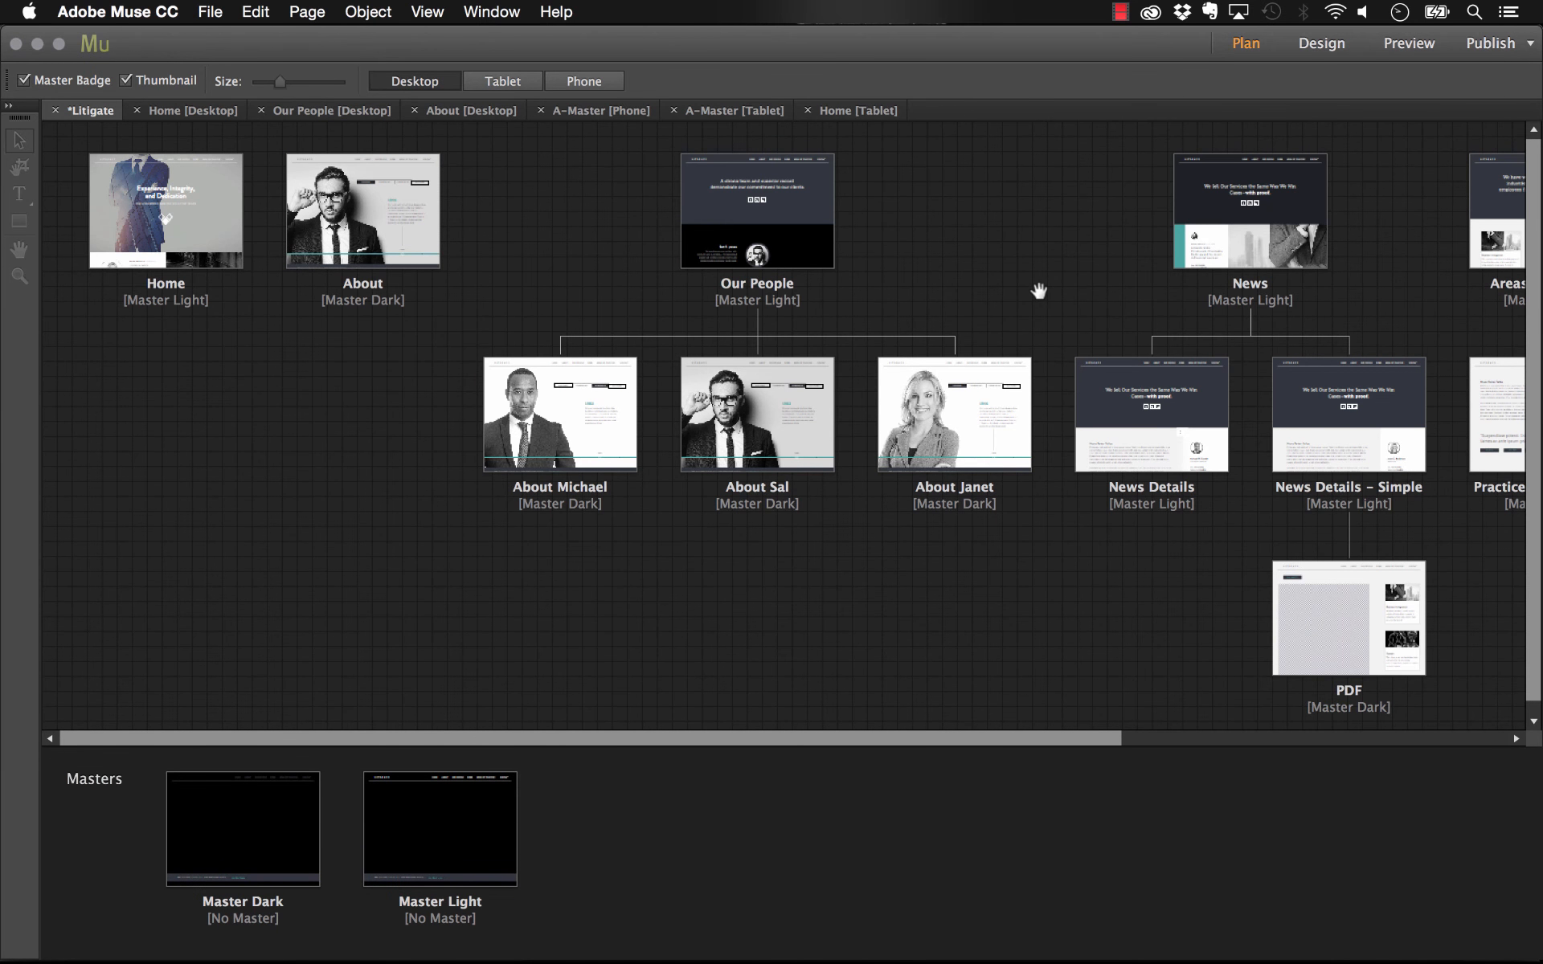
pyautogui.hscroll(3, 1037, 290)
pyautogui.hscroll(5, 1038, 290)
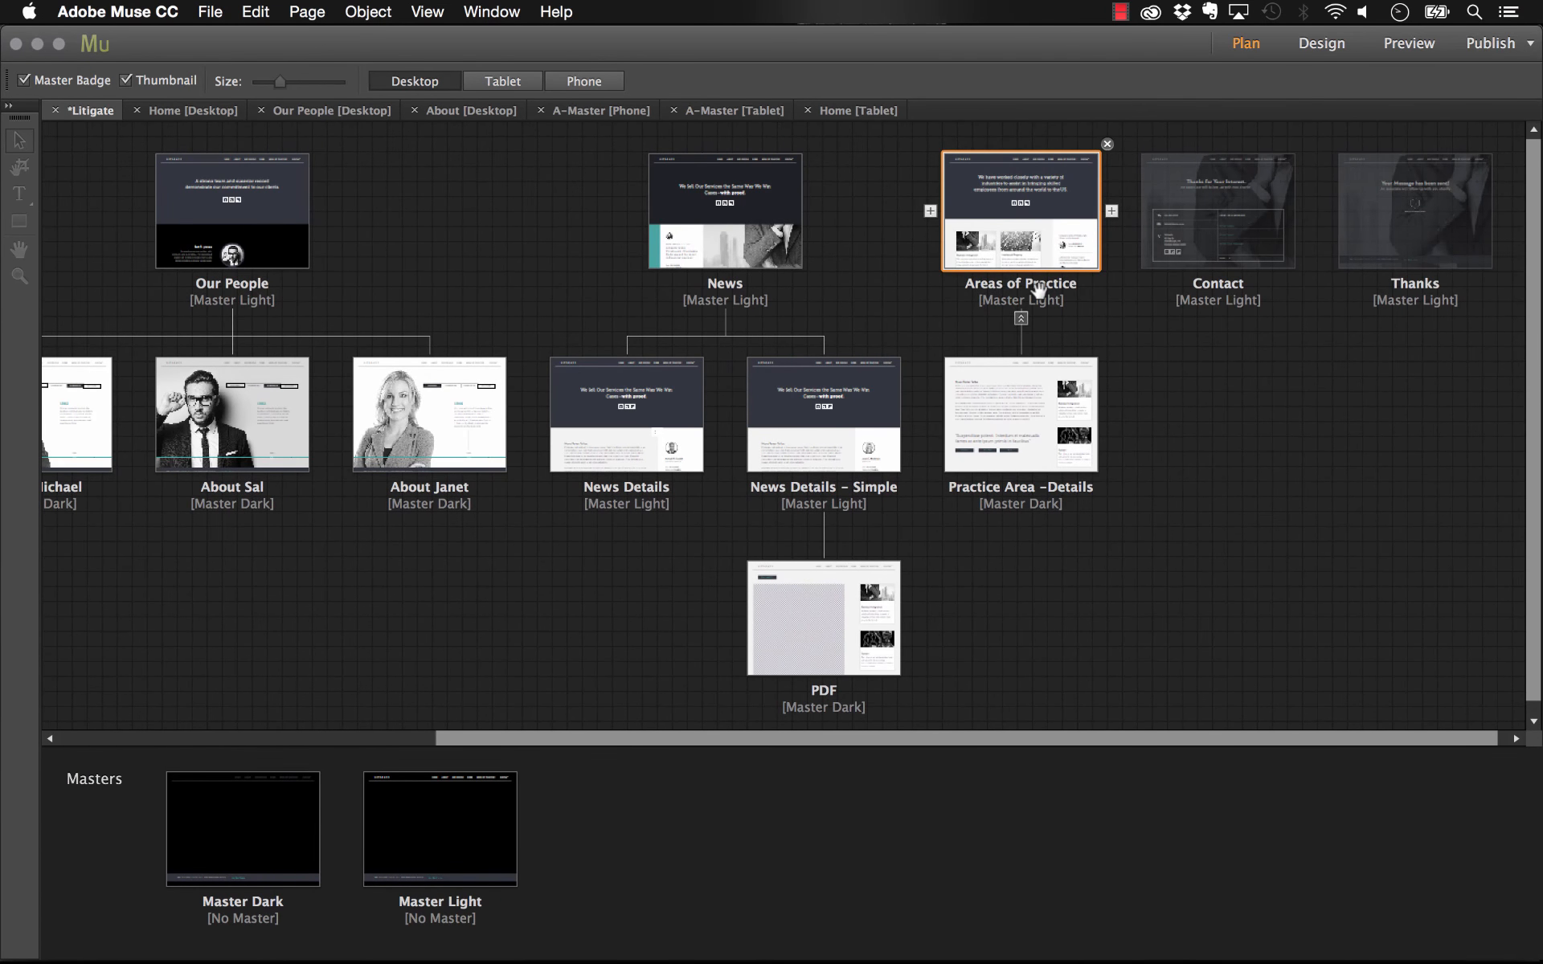